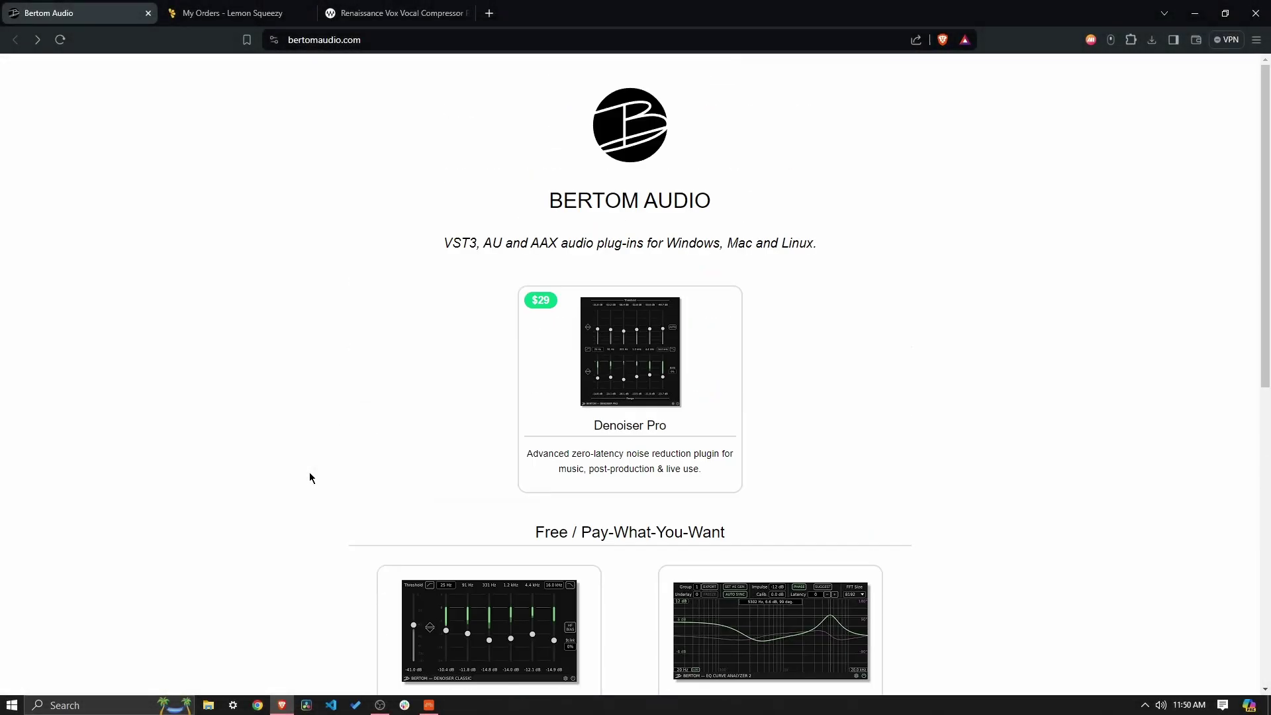
Step: Scroll down the Bertom Audio home page to the plug-in list with Vocal Compressor and Air Shelf
{"action": "scroll", "coordinate": [716, 224], "scroll_direction": "down", "scroll_amount": 8}
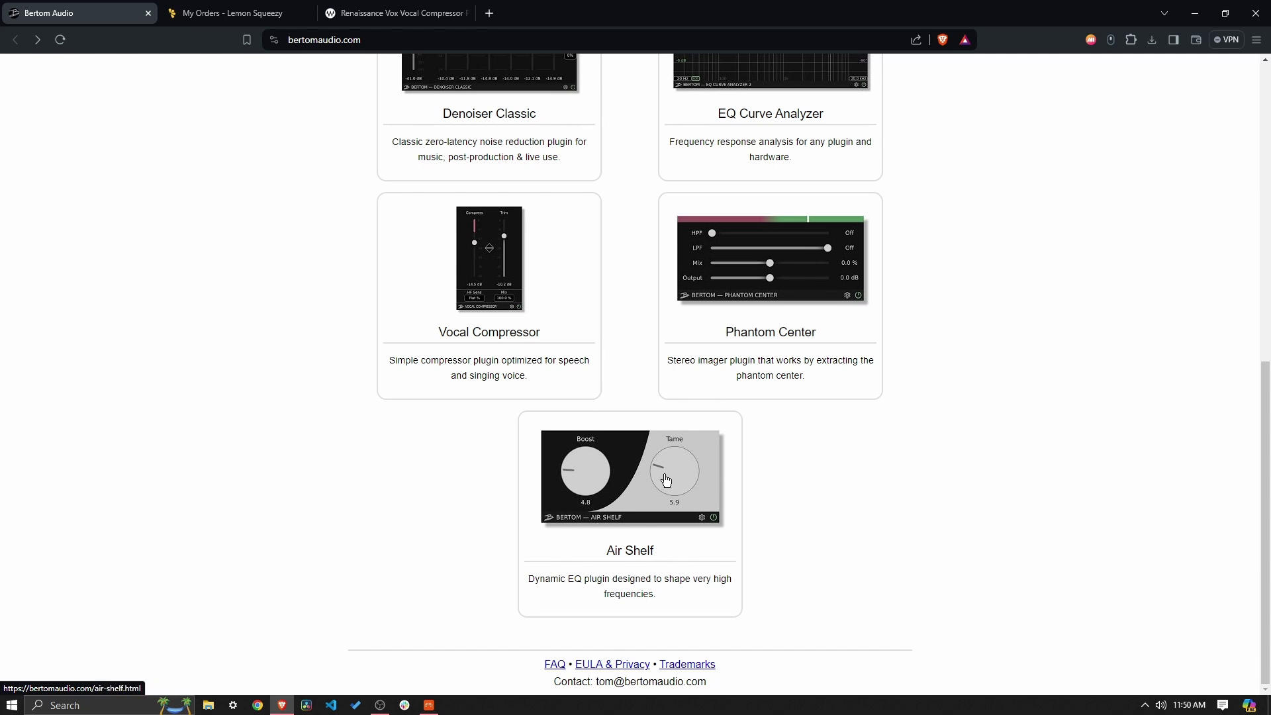
Step: Open the Vocal Compressor page, compare it with Renaissance Vox, then look through the Vocal Compressor details
{"action": "left_click", "coordinate": [488, 339]}
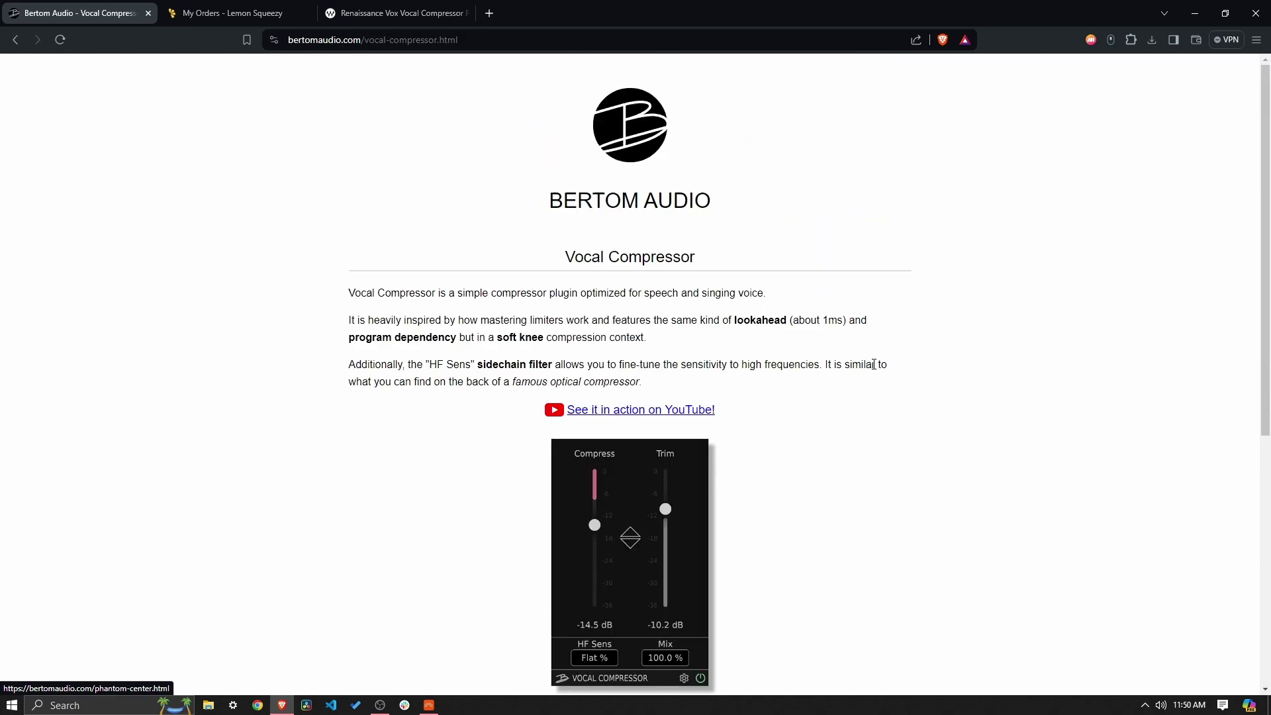
{"action": "left_click", "coordinate": [387, 13]}
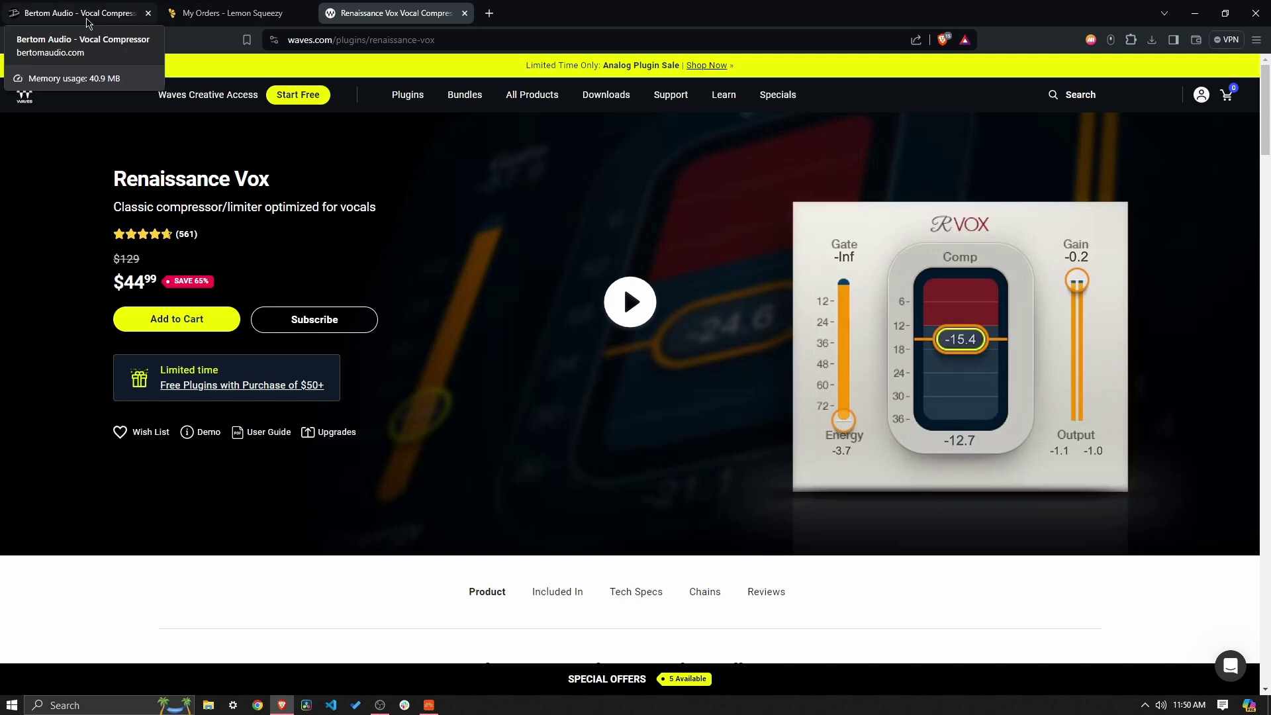
{"action": "left_click", "coordinate": [87, 20]}
{"action": "scroll", "coordinate": [474, 292], "scroll_direction": "down", "scroll_amount": 2}
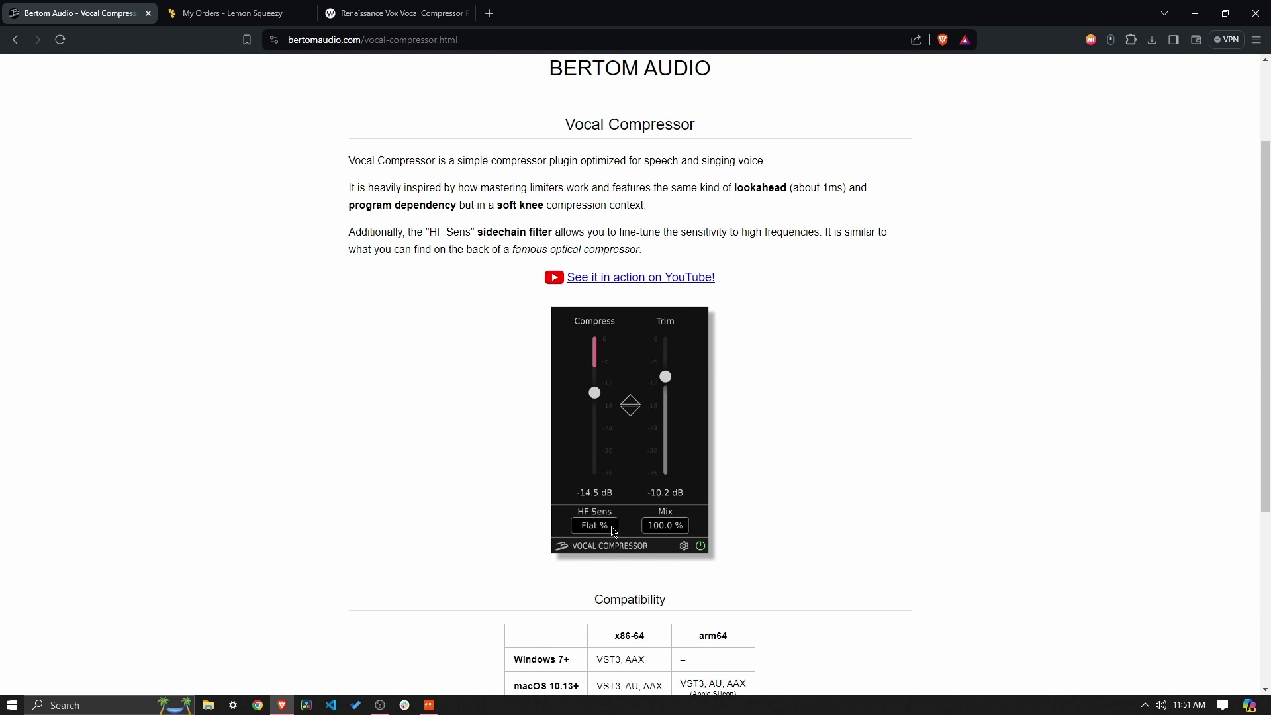
{"action": "scroll", "coordinate": [823, 405], "scroll_direction": "down", "scroll_amount": 4}
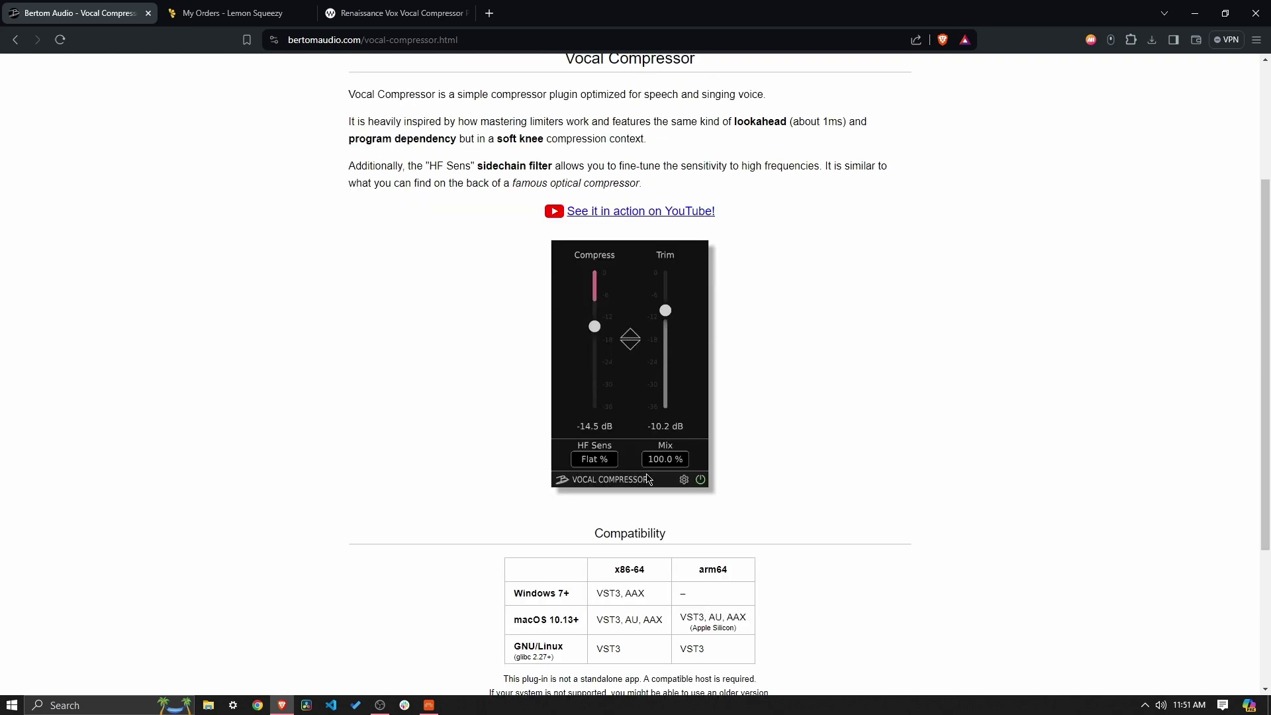
{"action": "scroll", "coordinate": [824, 404], "scroll_direction": "up", "scroll_amount": 6}
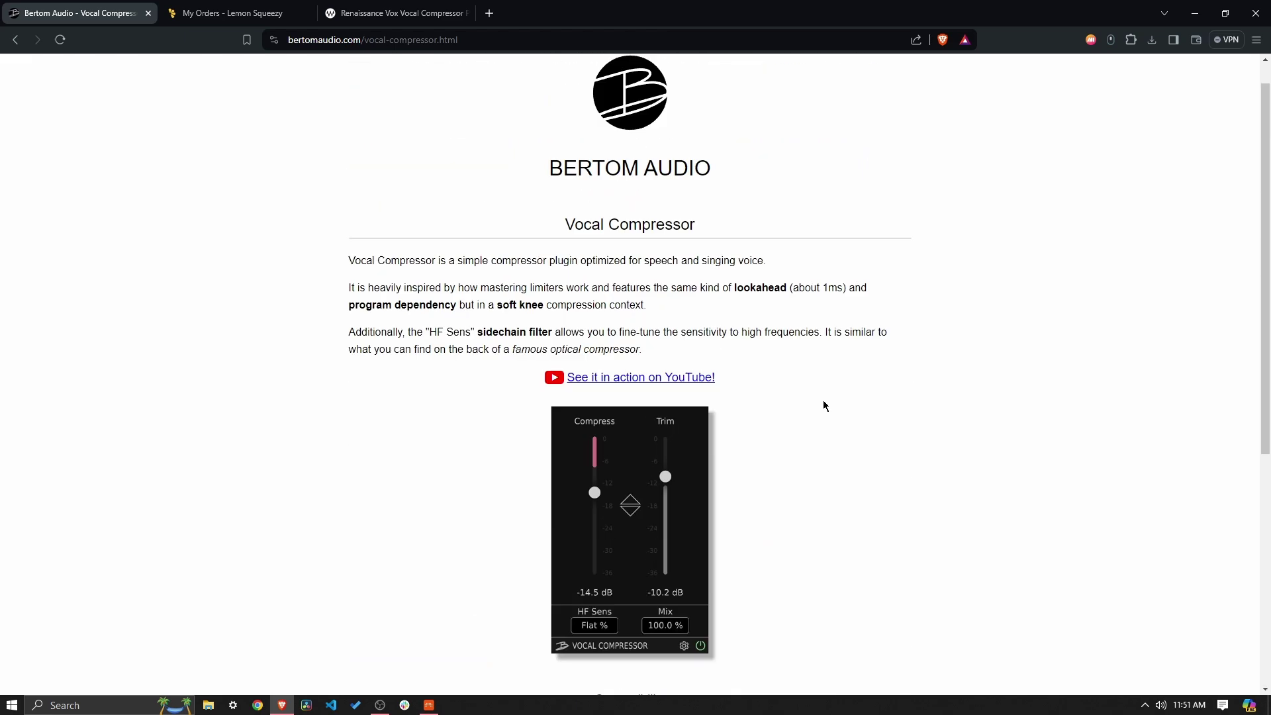
{"action": "scroll", "coordinate": [823, 405], "scroll_direction": "down", "scroll_amount": 5}
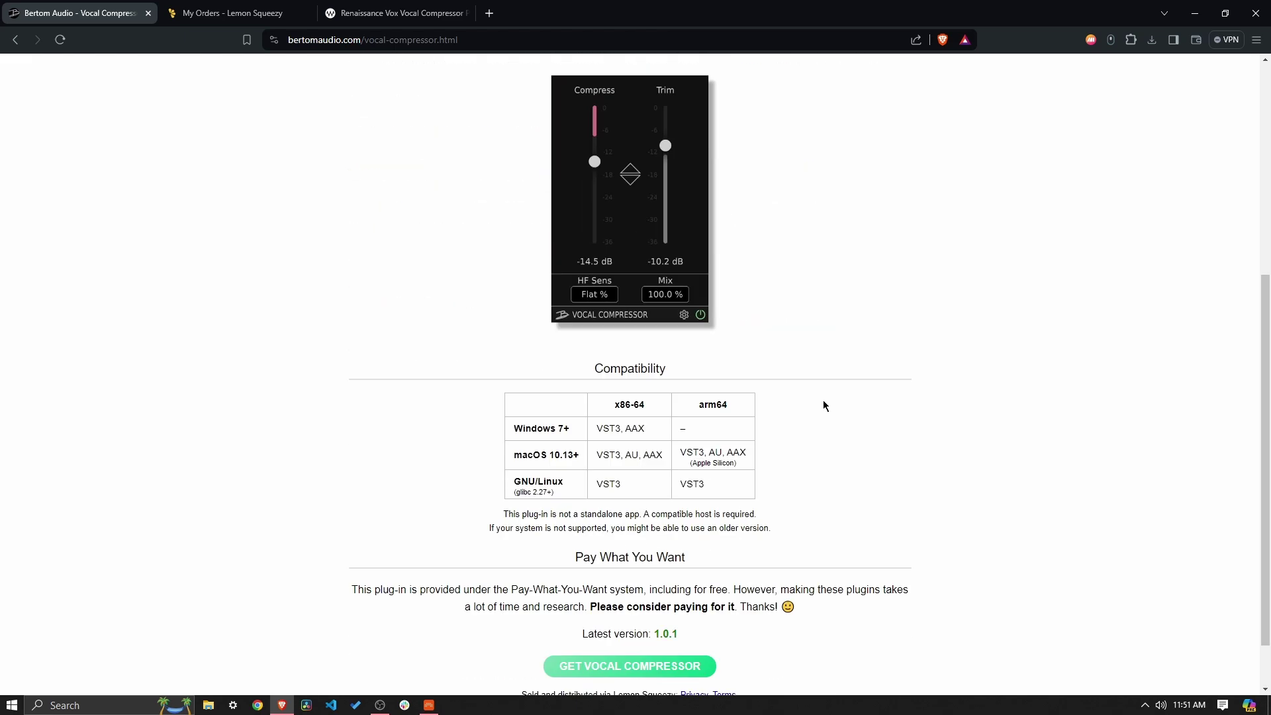
{"action": "scroll", "coordinate": [823, 405], "scroll_direction": "up", "scroll_amount": 3}
Step: Switch to the Lemon Squeezy order showing Vocal Compressor paid at $0.00 with its downloads
{"action": "left_click", "coordinate": [229, 10]}
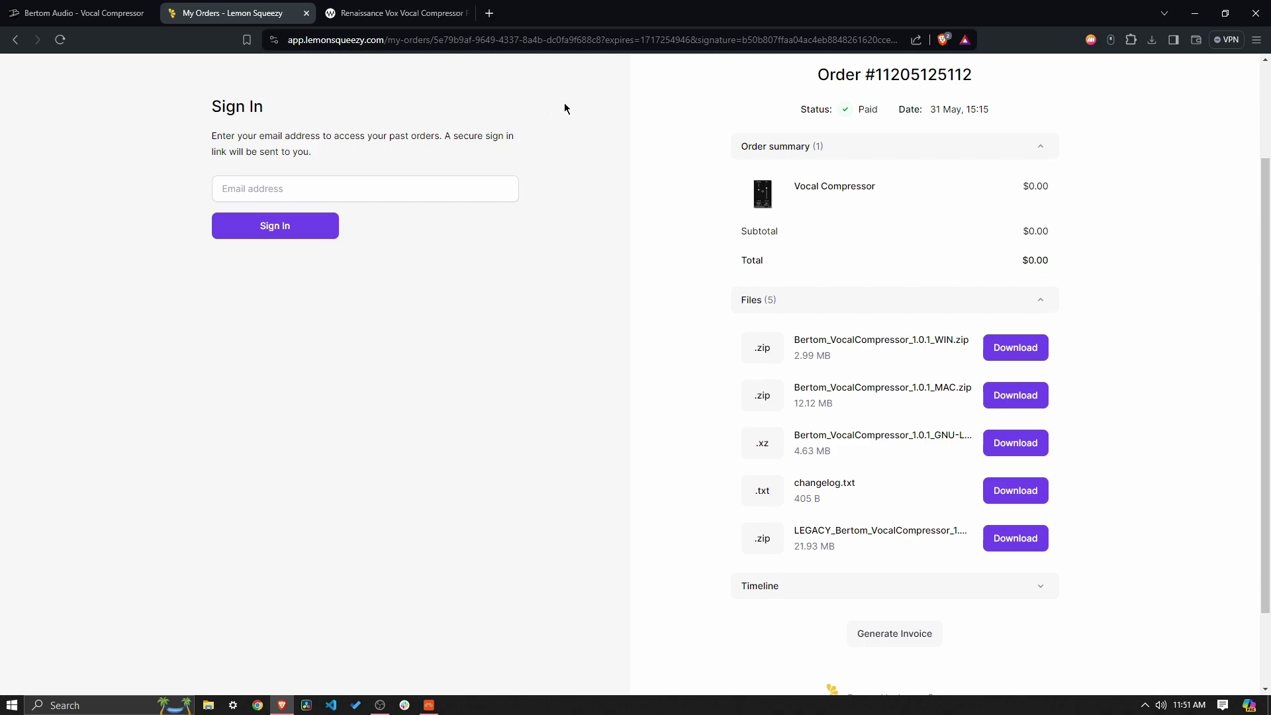
Step: Maximize Bitwig, select the Narration clip and track, and pick Vocal Compressor in the browser
{"action": "left_click", "coordinate": [429, 705]}
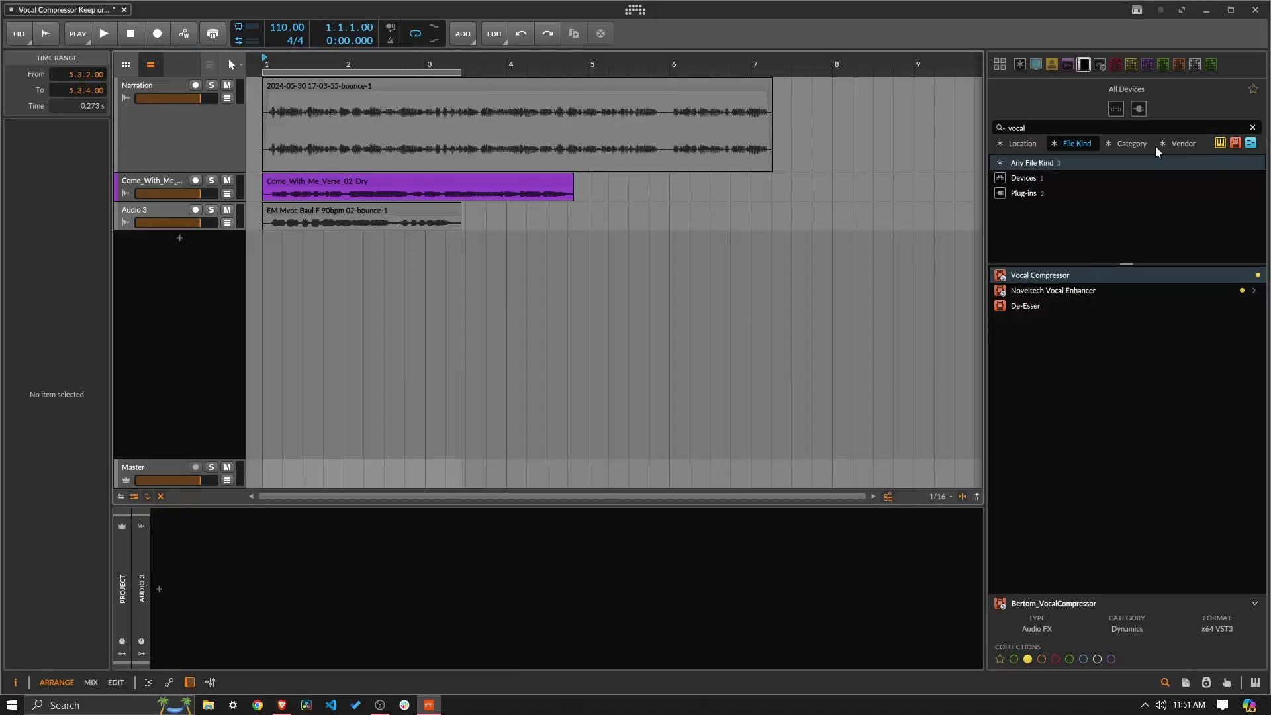
{"action": "left_click", "coordinate": [1181, 10]}
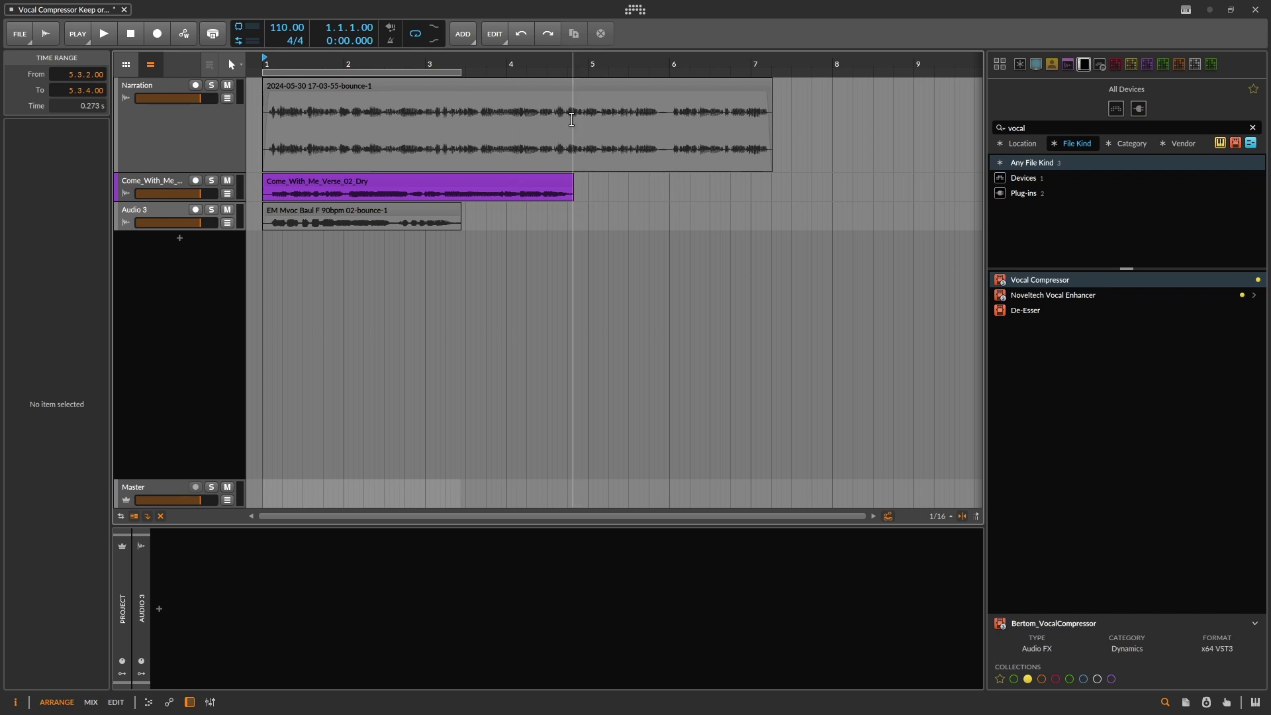
{"action": "left_click", "coordinate": [596, 92]}
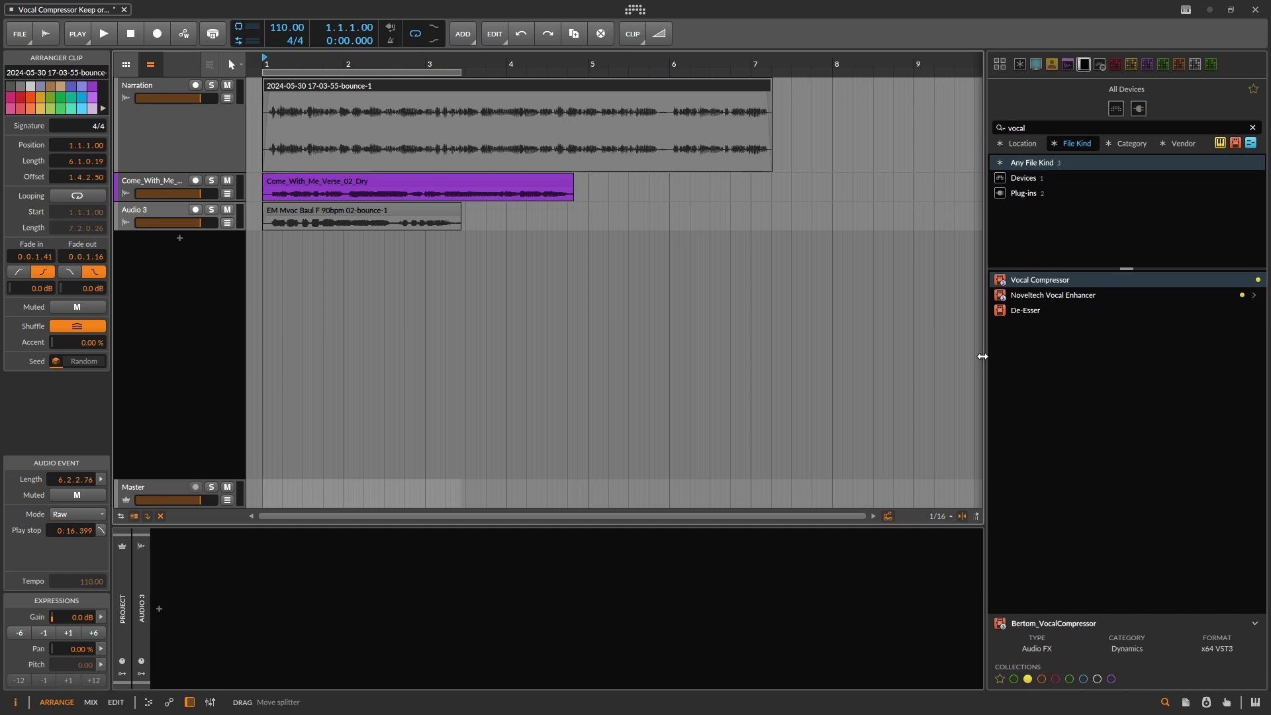
{"action": "left_click", "coordinate": [156, 146]}
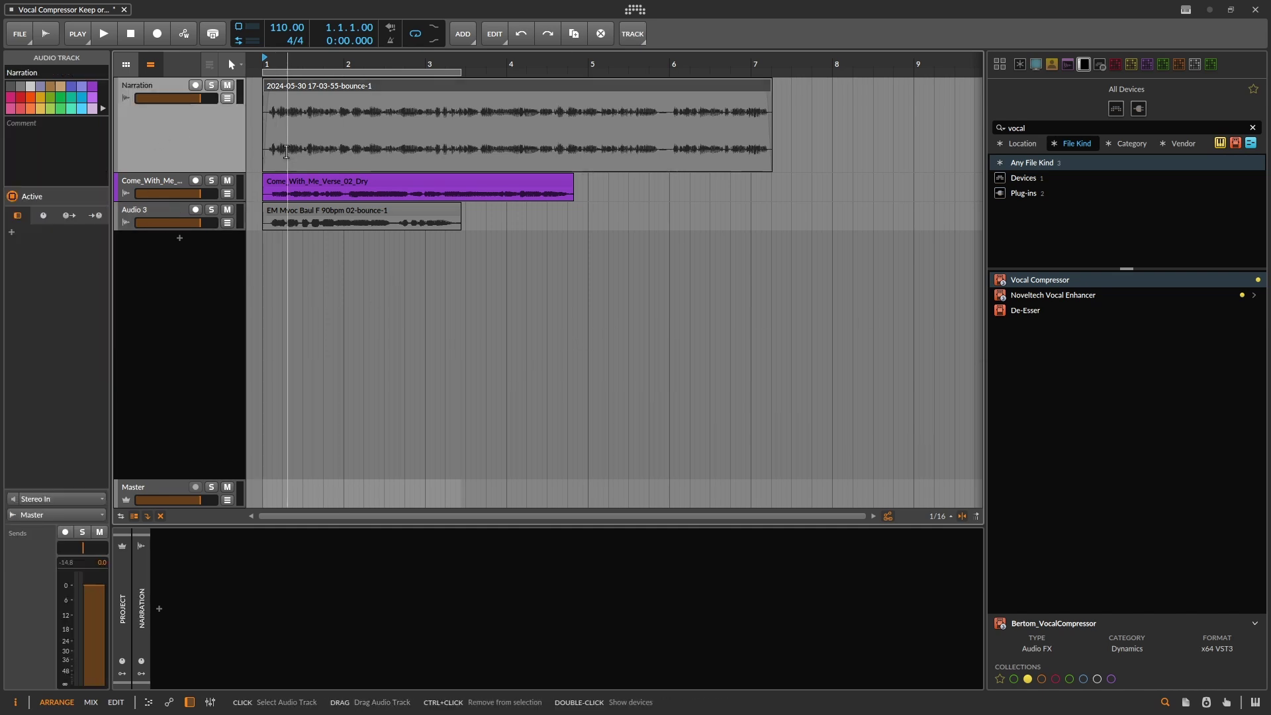
{"action": "left_click", "coordinate": [1011, 277]}
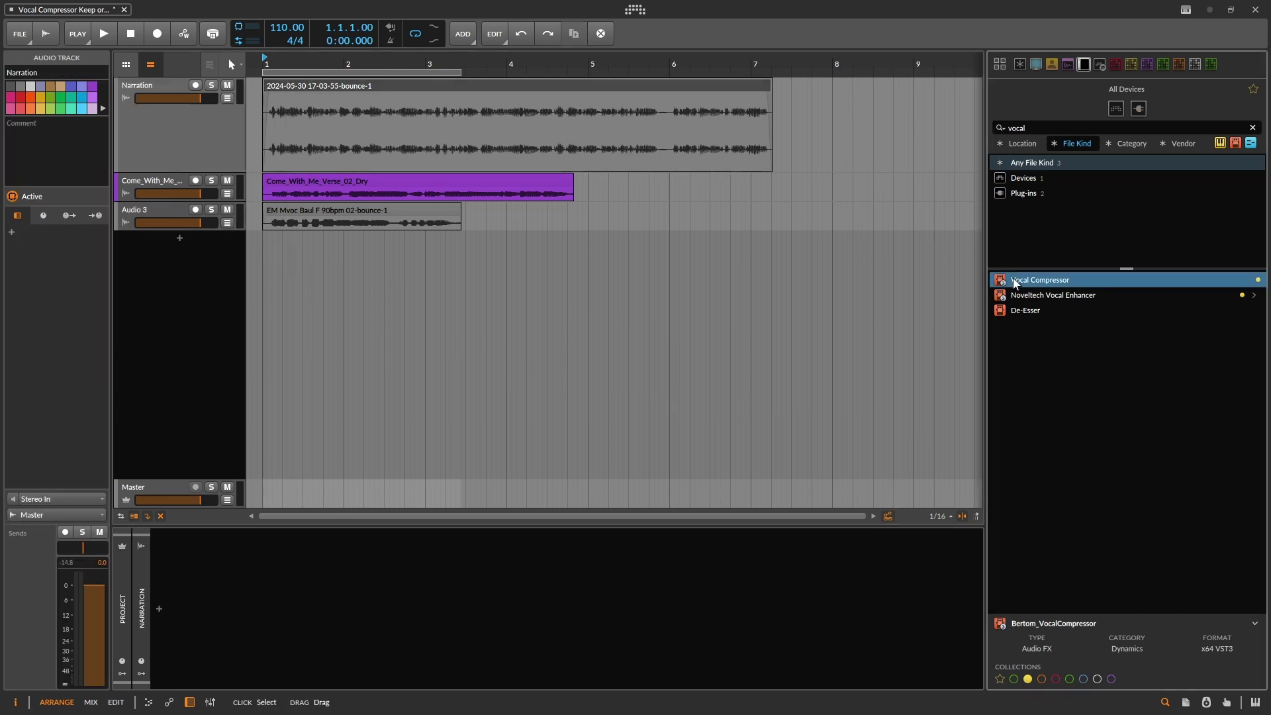
Step: Drop Vocal Compressor onto the Narration track, solo Narration and start playback
{"action": "left_click_drag", "start_coordinate": [1010, 277], "coordinate": [854, 110]}
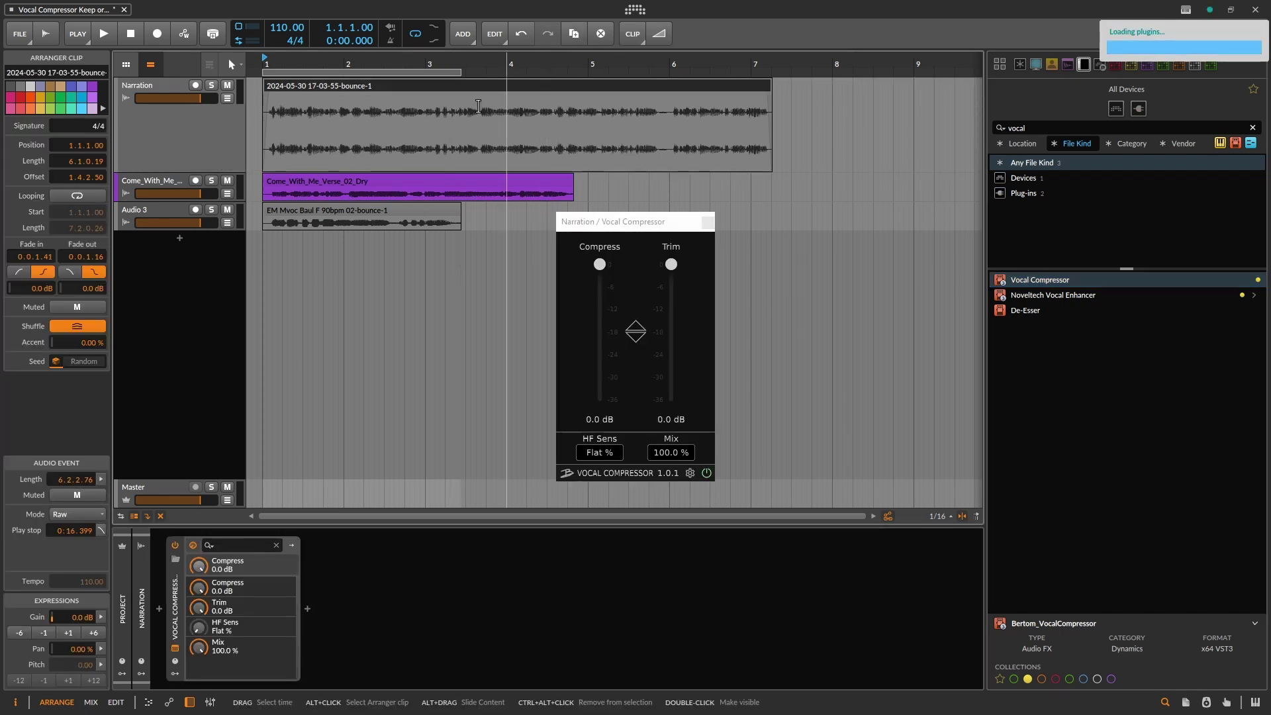
{"action": "left_click", "coordinate": [157, 132]}
{"action": "left_click", "coordinate": [211, 84]}
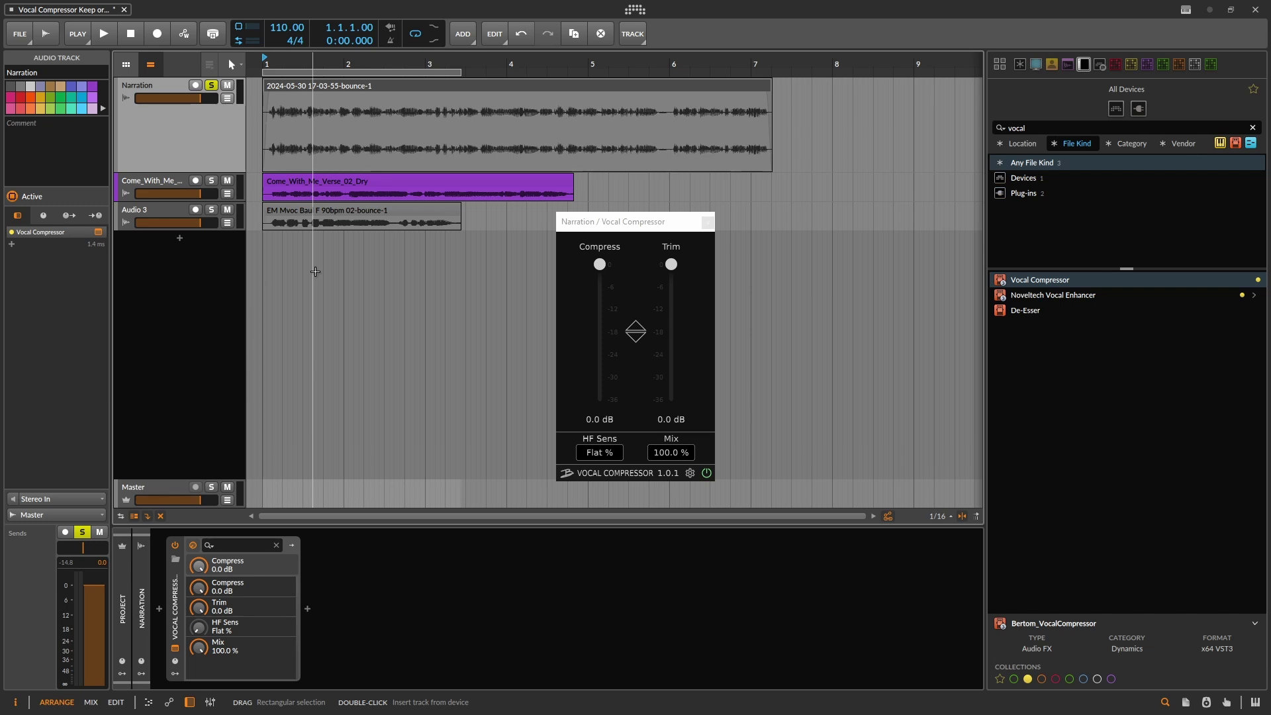
{"action": "key", "text": "space"}
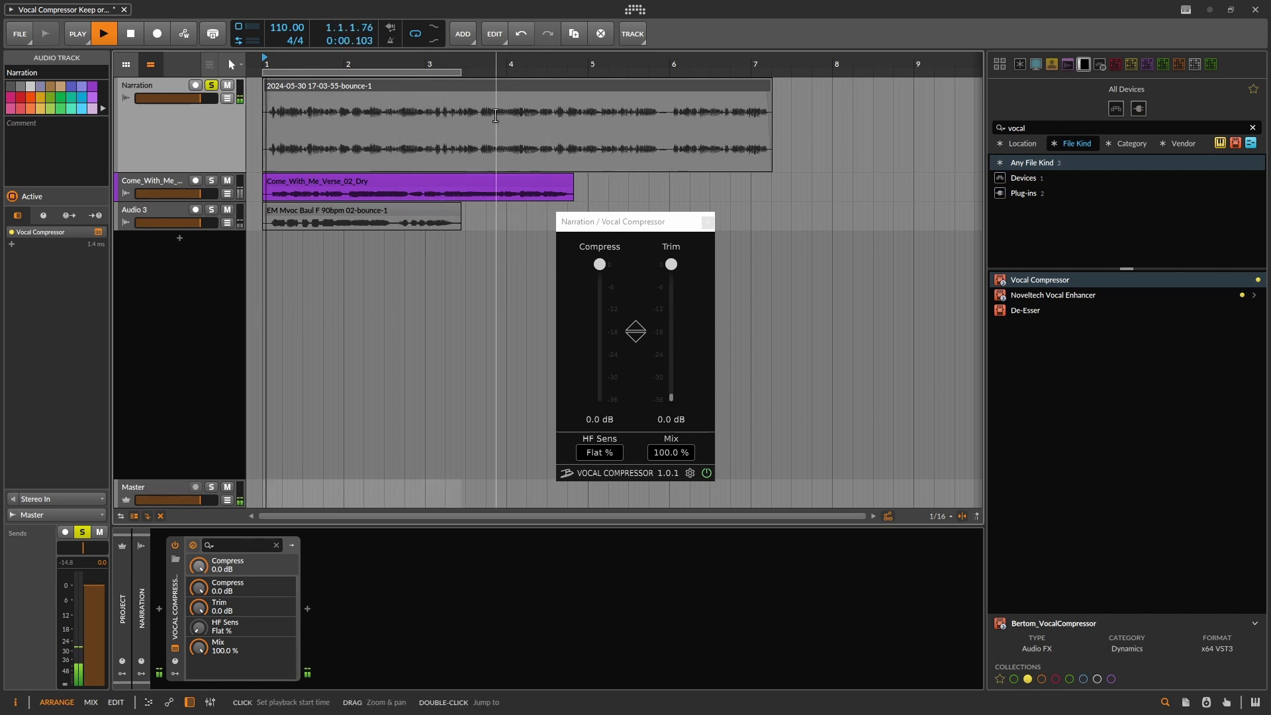
{"action": "left_click", "coordinate": [490, 84]}
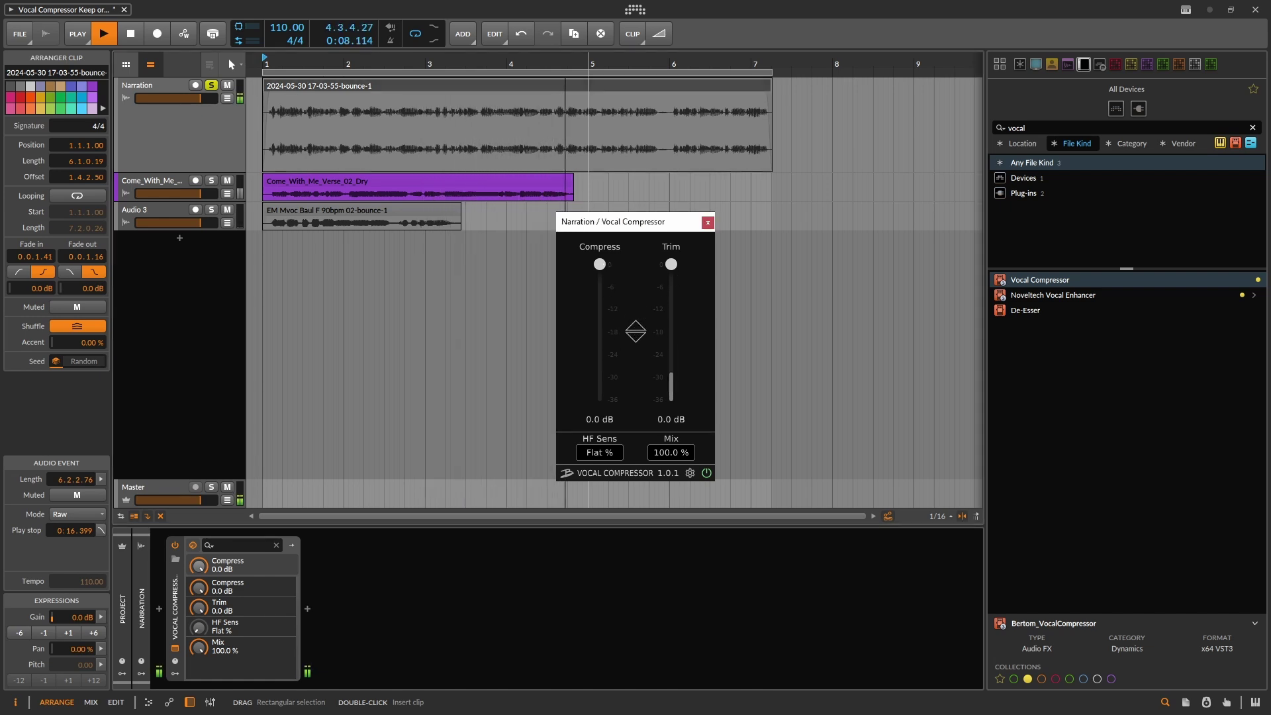
Step: Lower the Vocal Compressor's Compress to -20.6 dB and its Trim to -3.4 dB
{"action": "left_click_drag", "start_coordinate": [600, 264], "coordinate": [599, 307]}
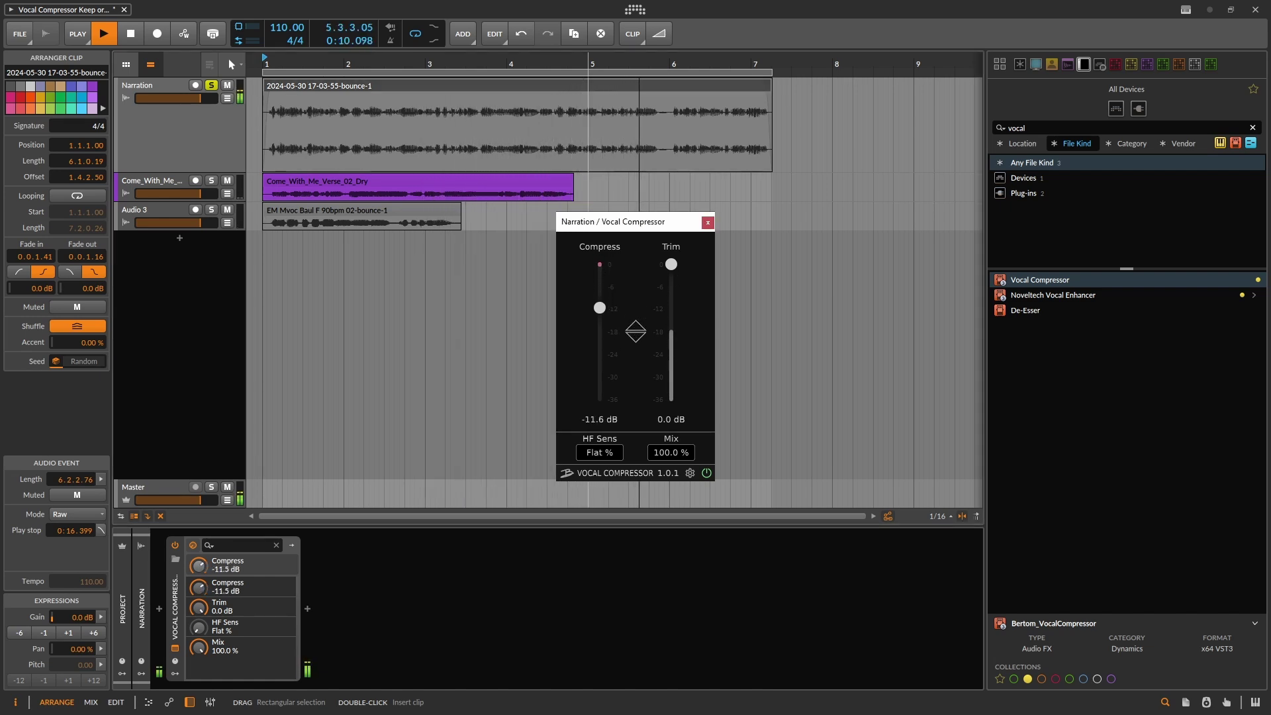
{"action": "left_click_drag", "start_coordinate": [600, 307], "coordinate": [599, 342]}
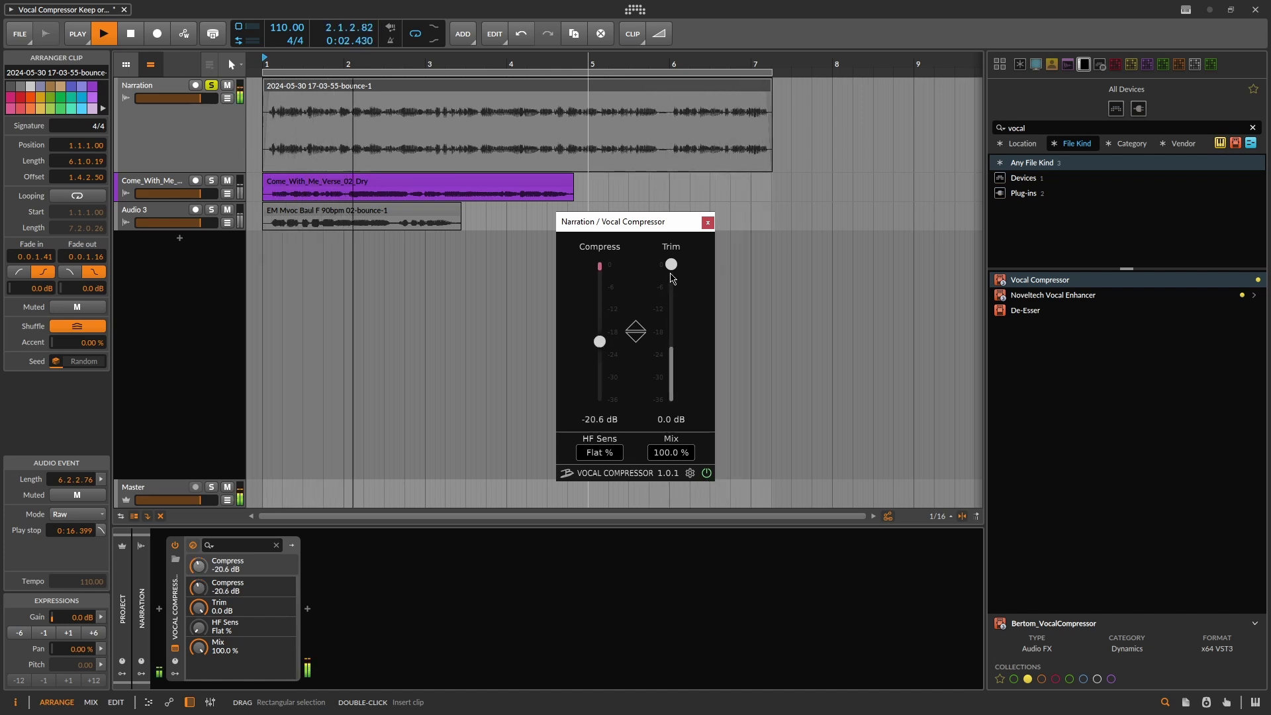
{"action": "left_click", "coordinate": [159, 132]}
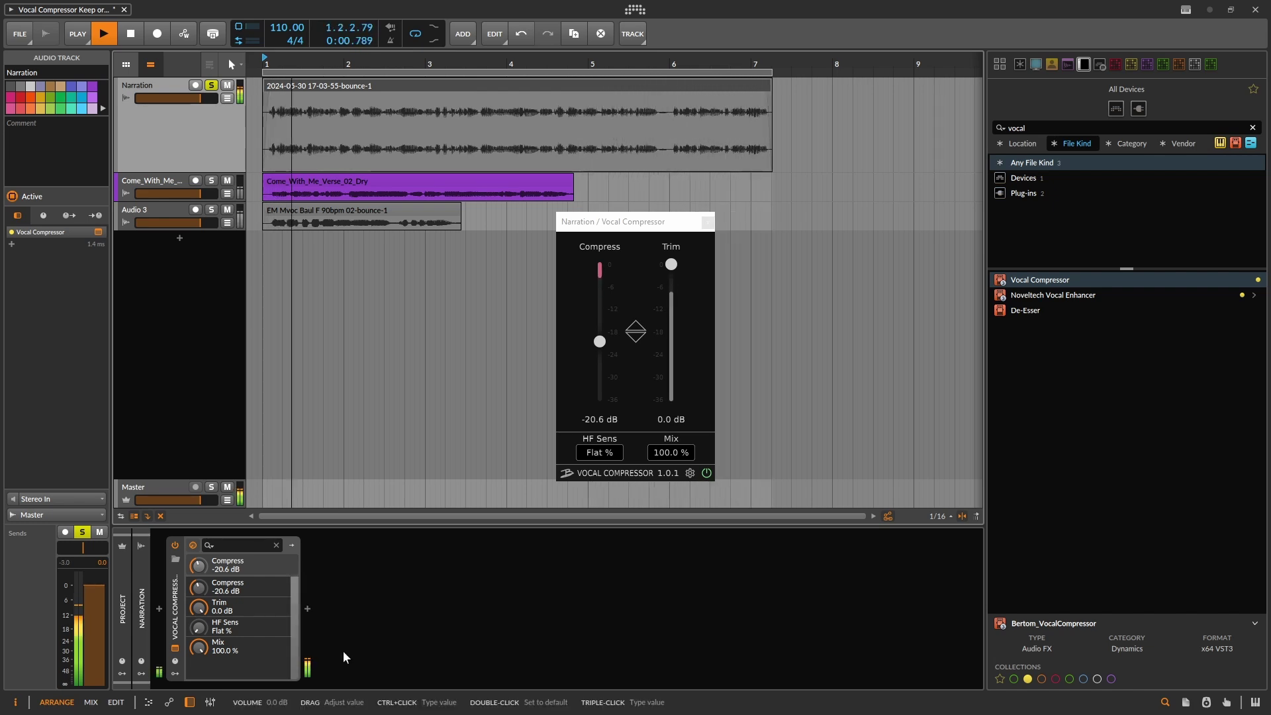
{"action": "left_click_drag", "start_coordinate": [671, 264], "coordinate": [671, 277]}
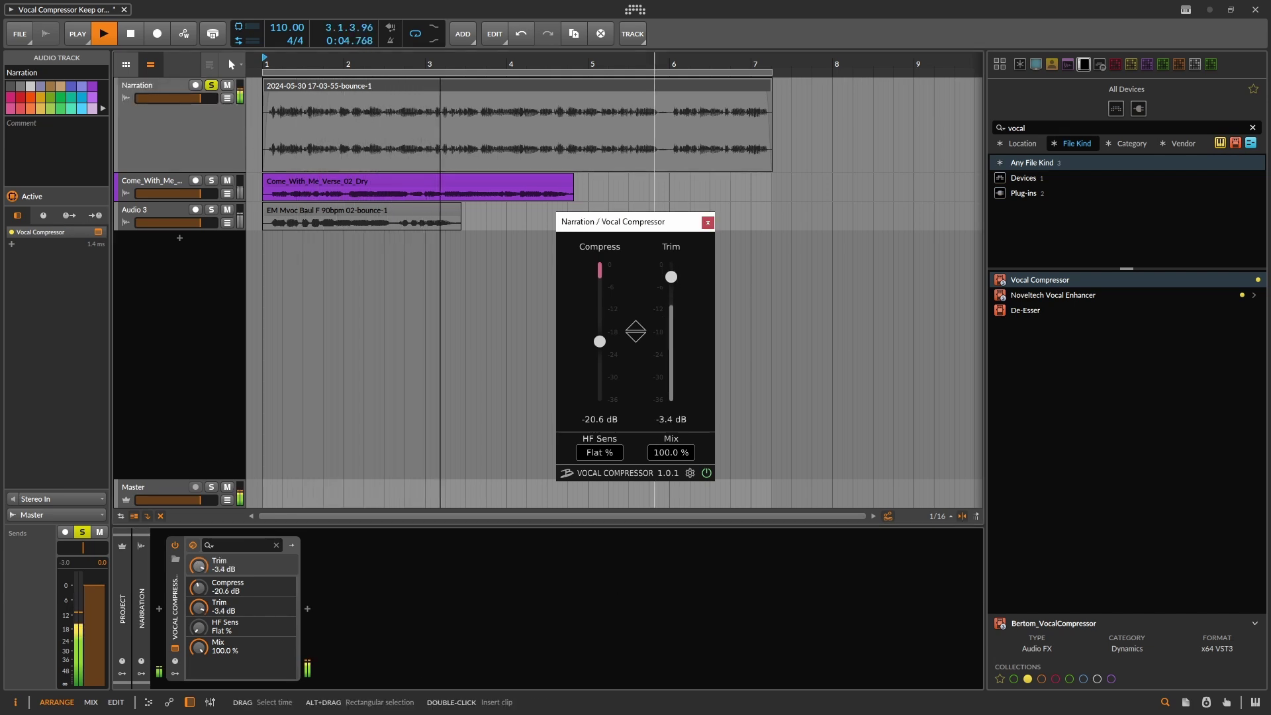
Step: Set the playback start near bar 3.7 and replay the narration from there
{"action": "key", "text": "space"}
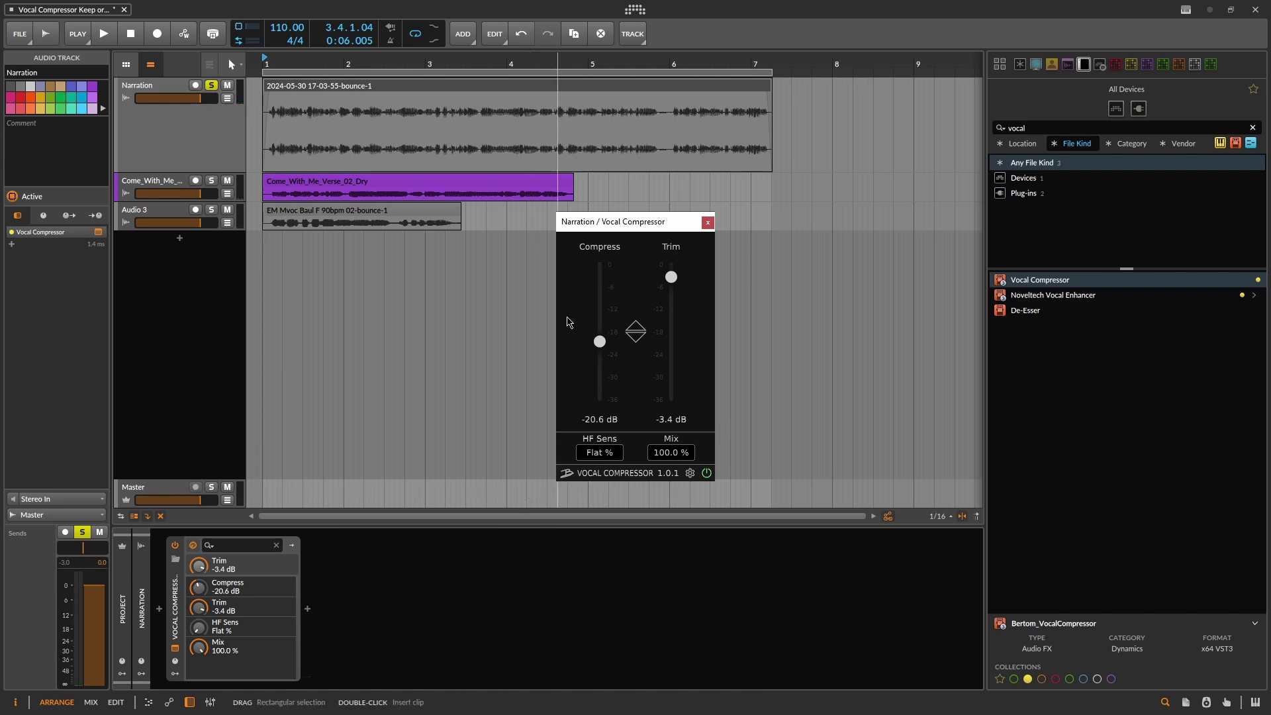
{"action": "left_click", "coordinate": [485, 59]}
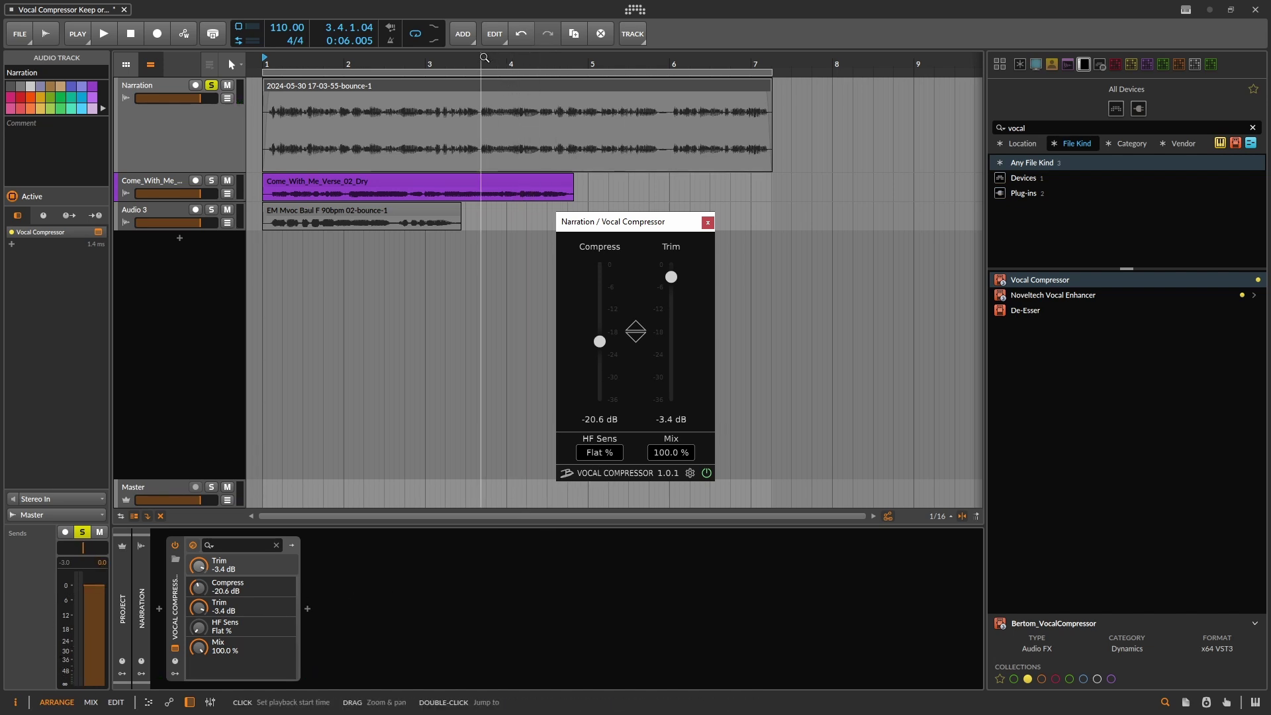
{"action": "key", "text": "space"}
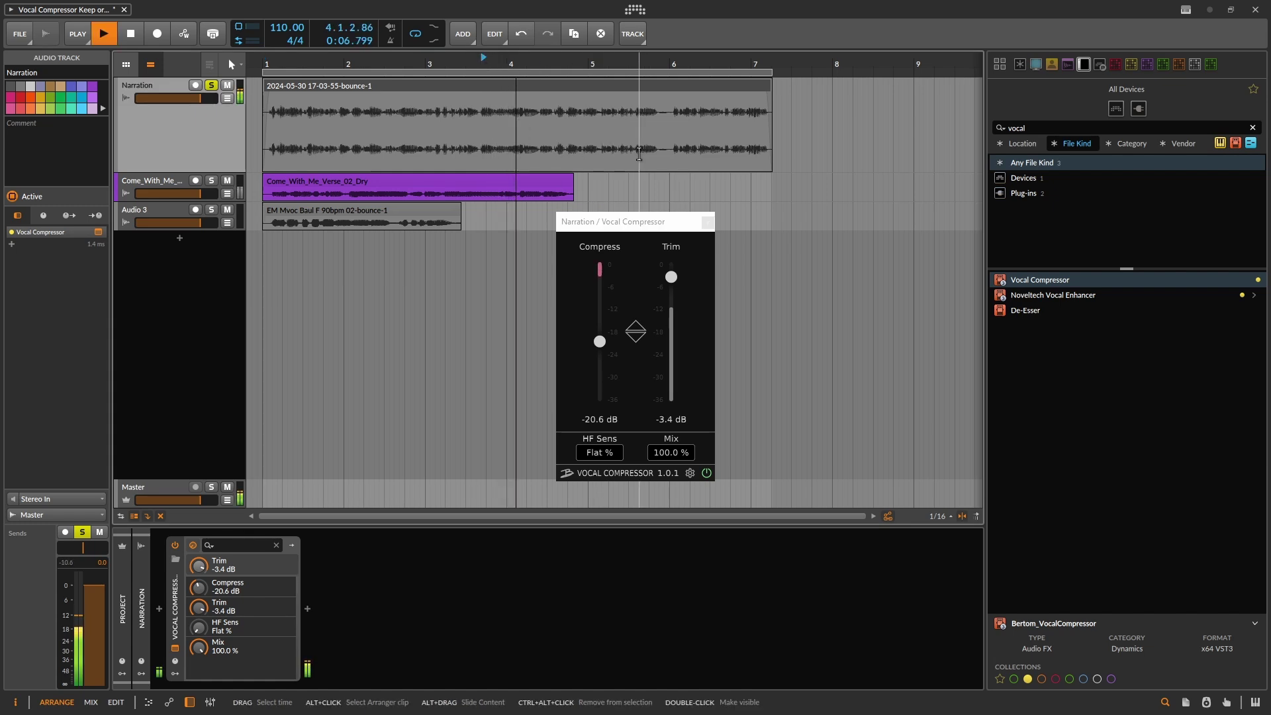
{"action": "key", "text": "space"}
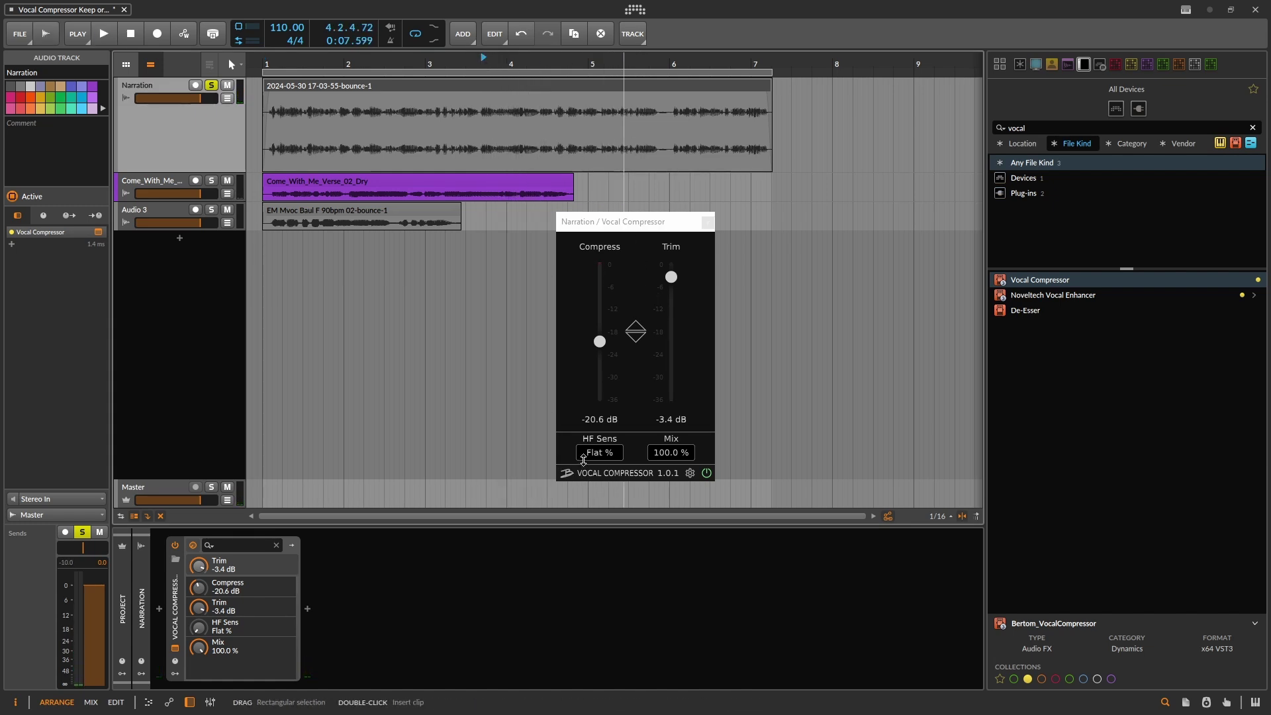
{"action": "key", "text": "space"}
{"action": "key", "text": "space"}
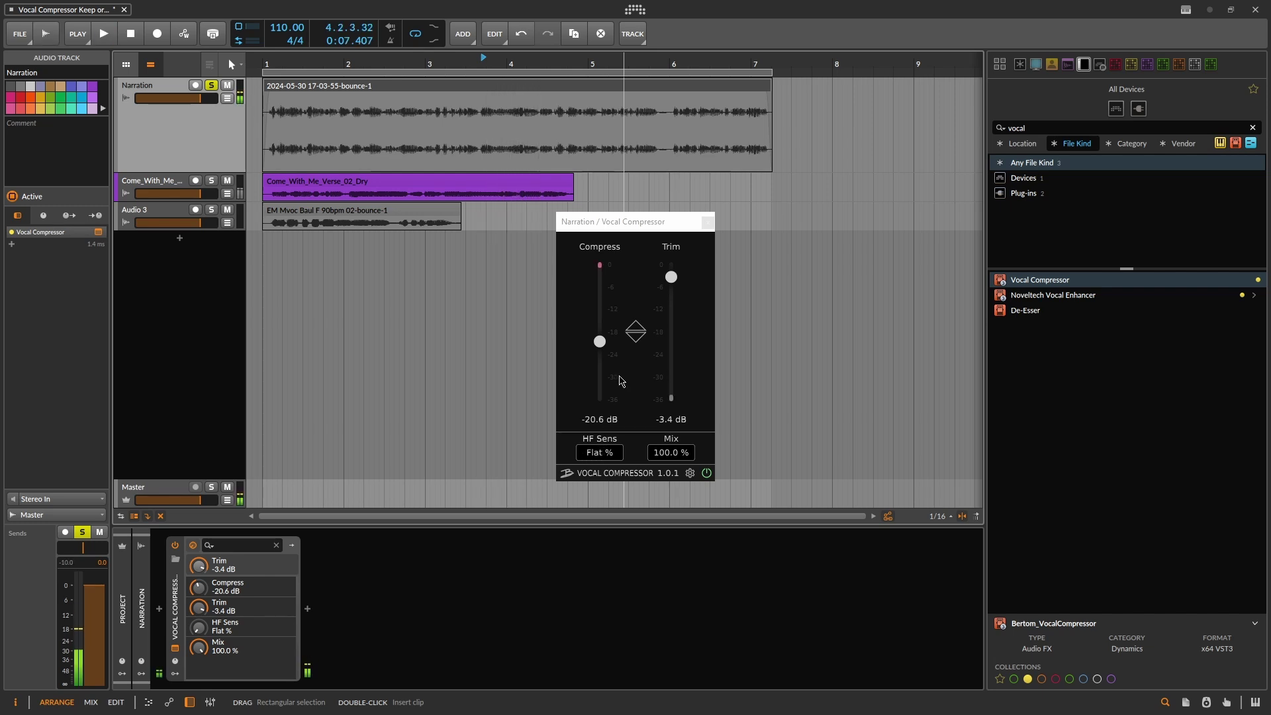
{"action": "key", "text": "space"}
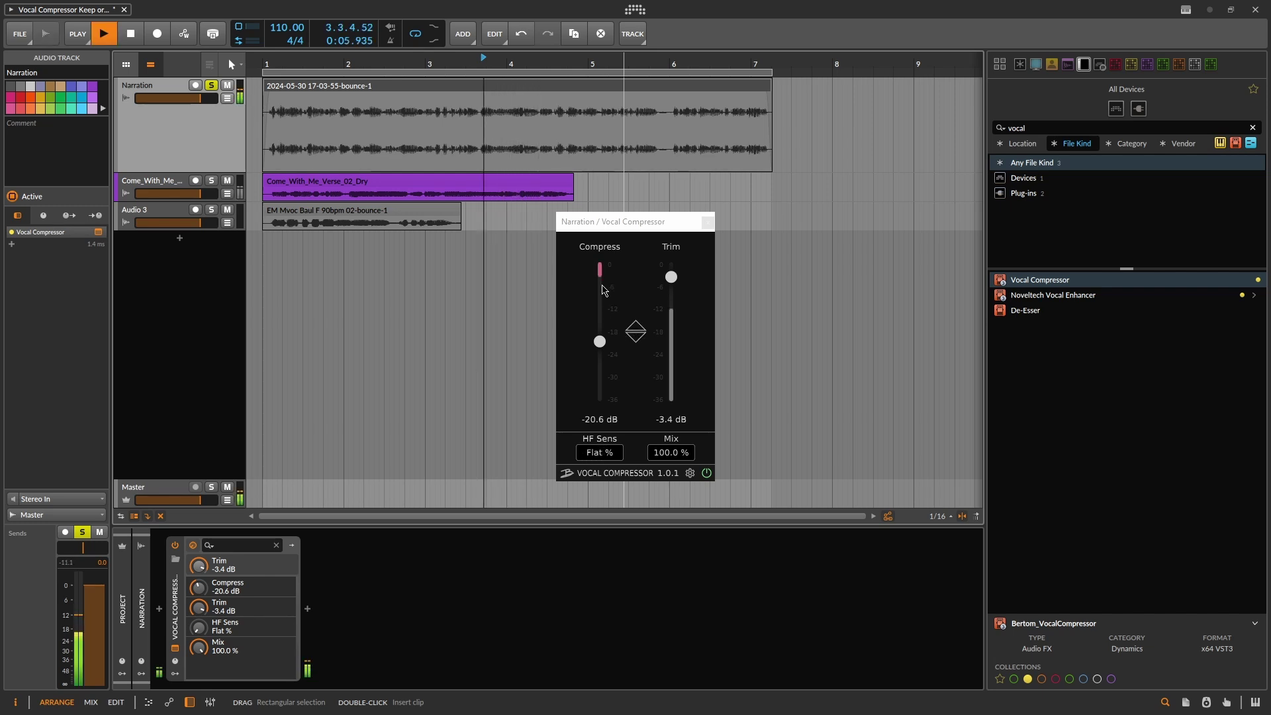
Step: Compare HF Sens at 100 % against Flat % while replaying, leaving it at Flat
{"action": "key", "text": "space"}
{"action": "left_click_drag", "start_coordinate": [599, 452], "coordinate": [598, 437]}
{"action": "key", "text": "space"}
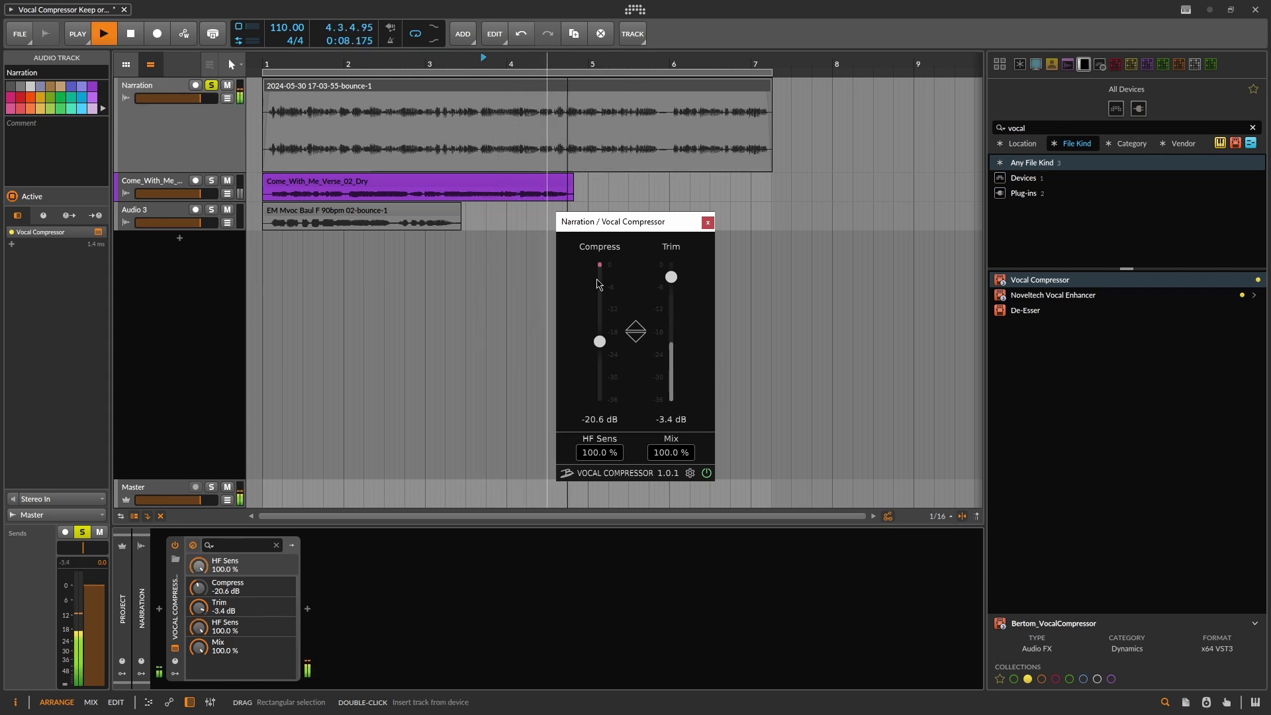
{"action": "key", "text": "space"}
{"action": "key", "text": "space"}
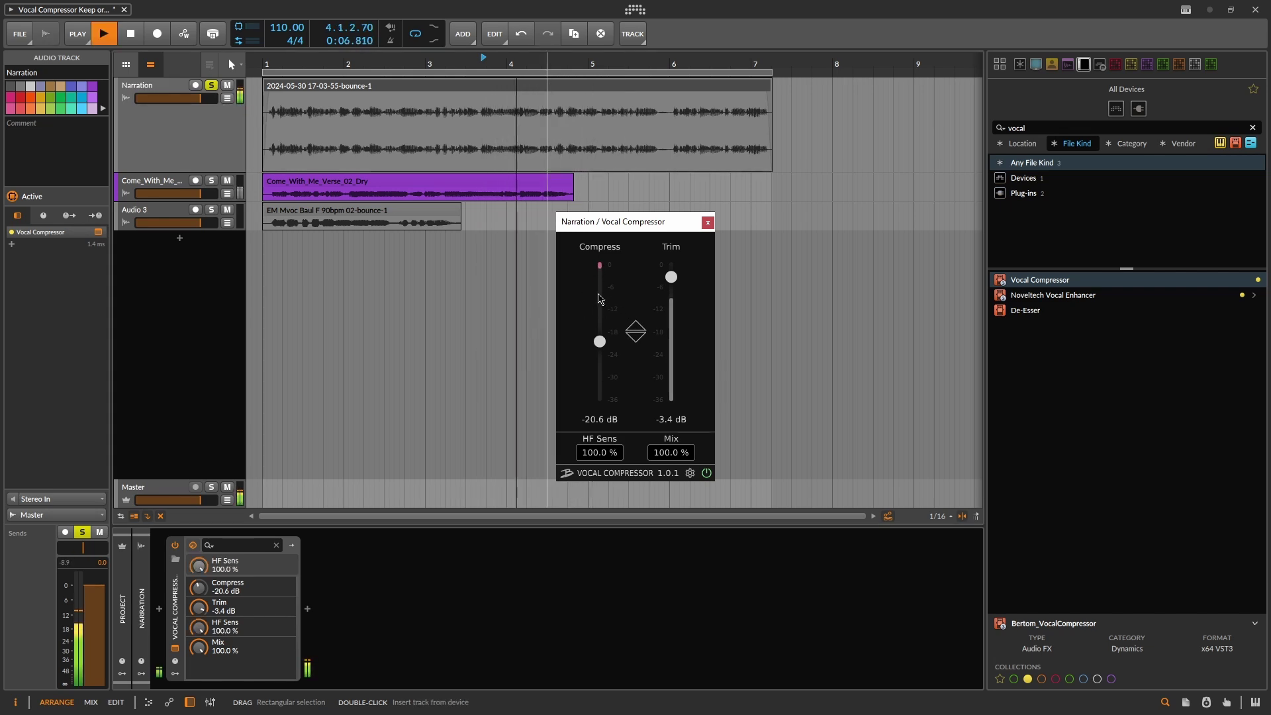
{"action": "key", "text": "space"}
{"action": "left_click_drag", "start_coordinate": [587, 440], "coordinate": [627, 392]}
{"action": "key", "text": "space"}
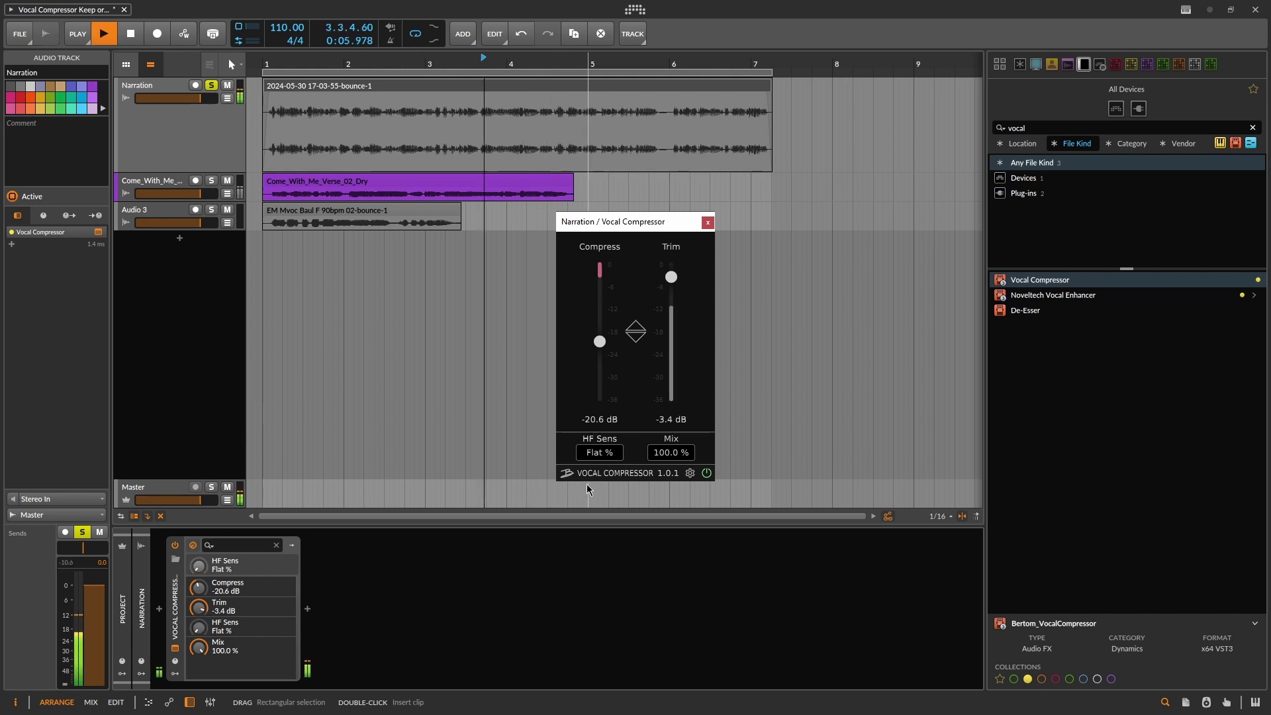
{"action": "key", "text": "space"}
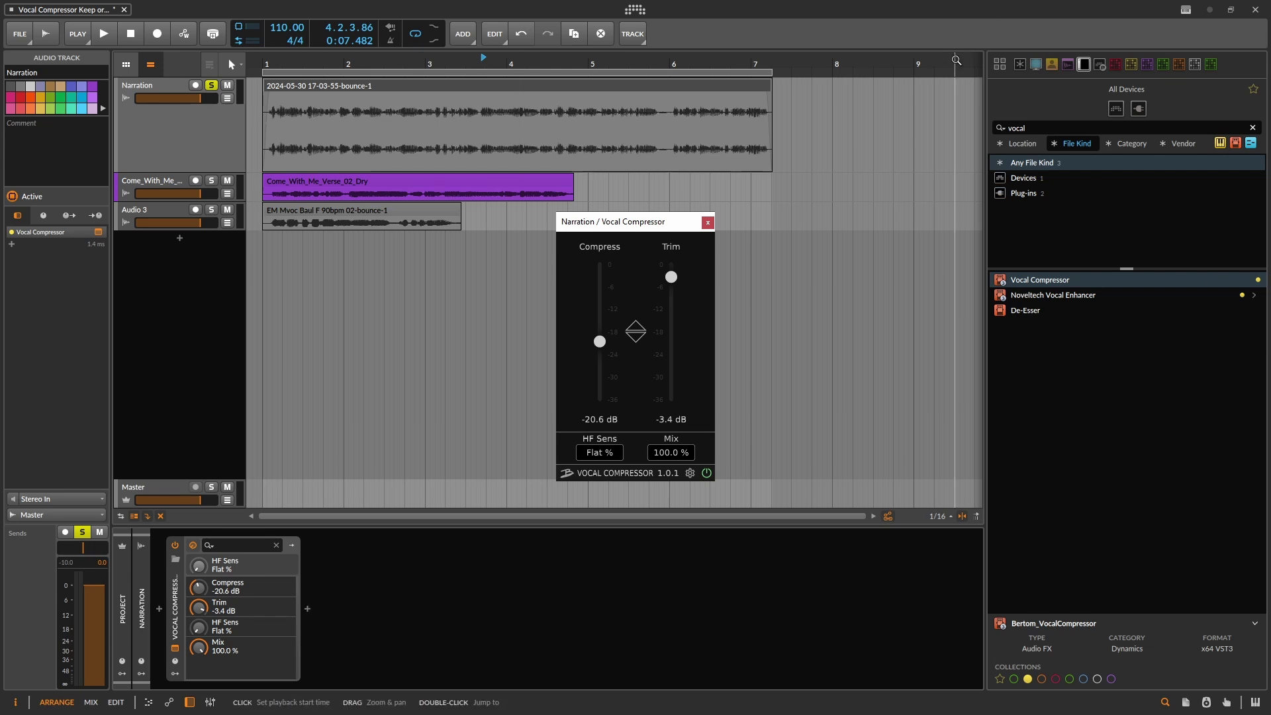
Step: Insert a Spectrum analyser after the Vocal Compressor and expand it to a large view
{"action": "left_click", "coordinate": [1165, 703]}
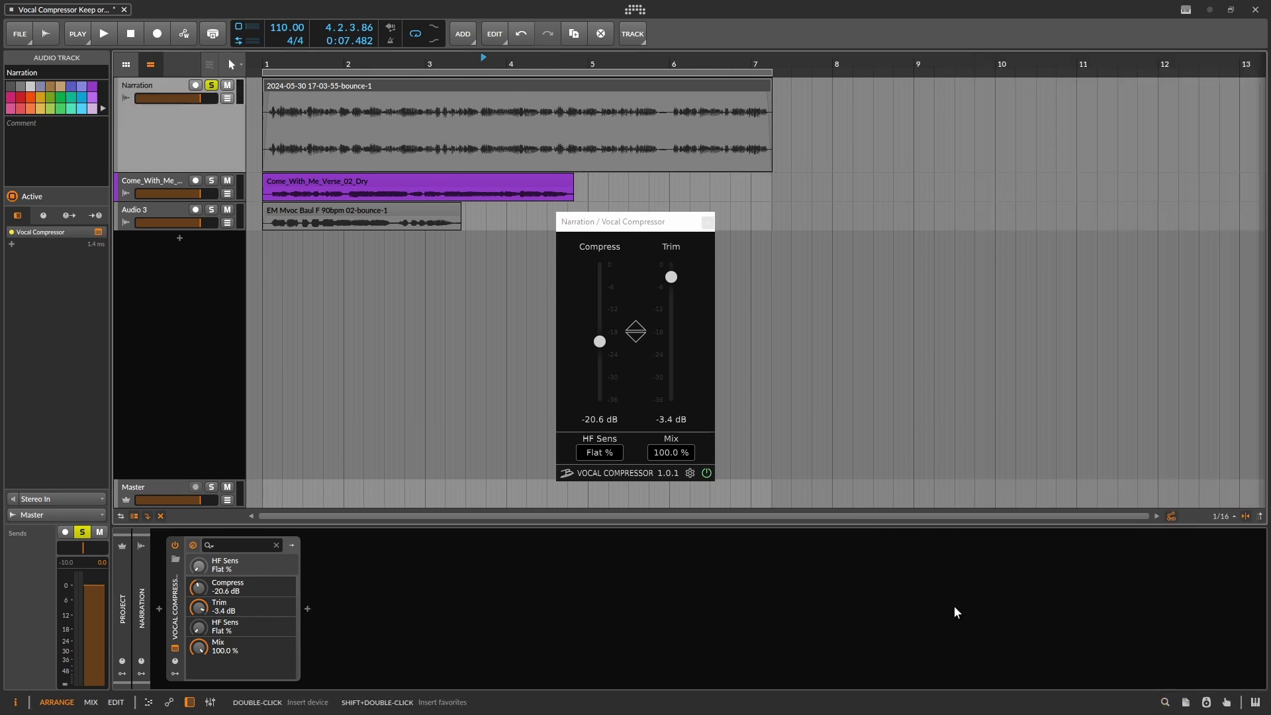
{"action": "left_click", "coordinate": [311, 605]}
{"action": "type", "text": "s"}
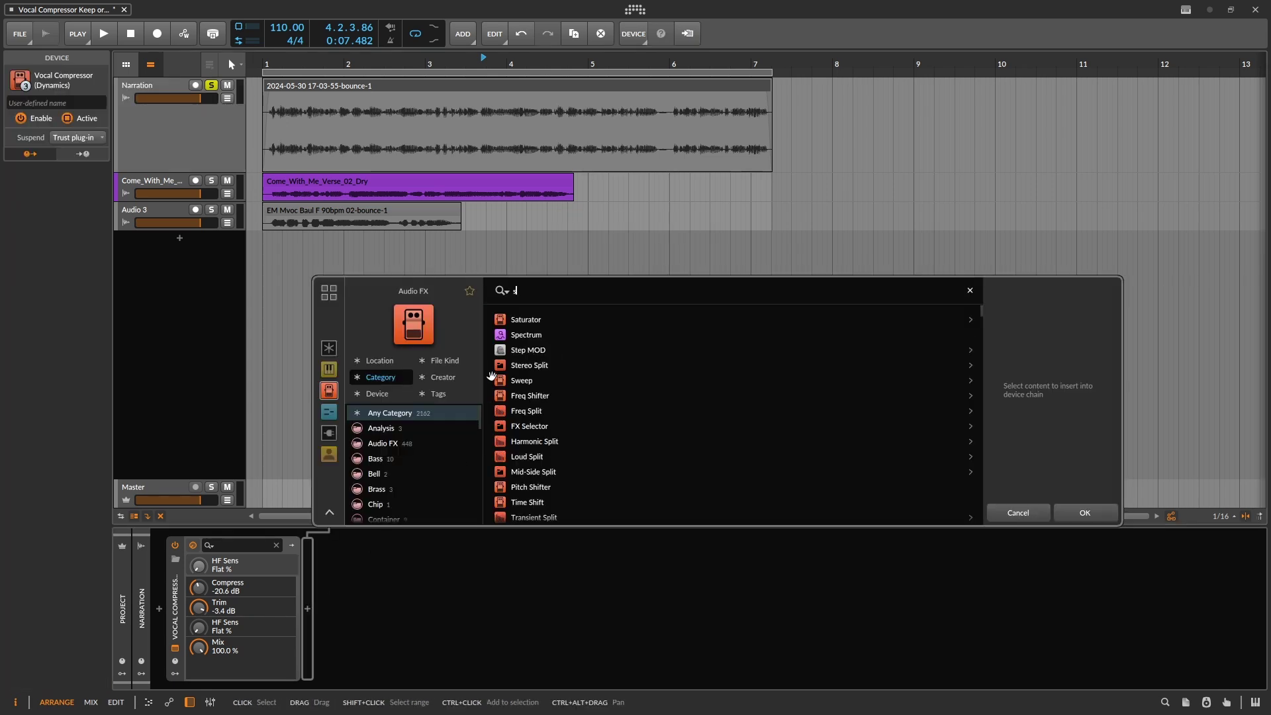
{"action": "key", "text": "Down"}
{"action": "key", "text": "Down"}
{"action": "left_click", "coordinate": [1081, 508]}
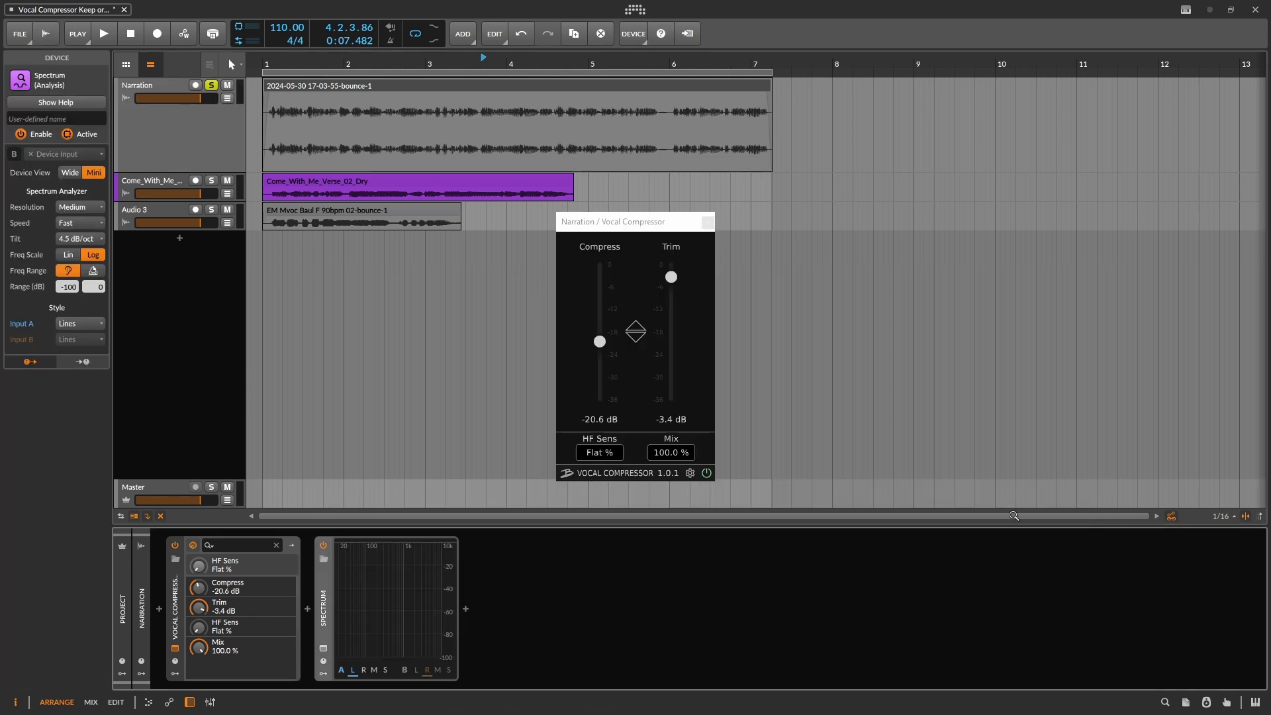
{"action": "left_click", "coordinate": [323, 649]}
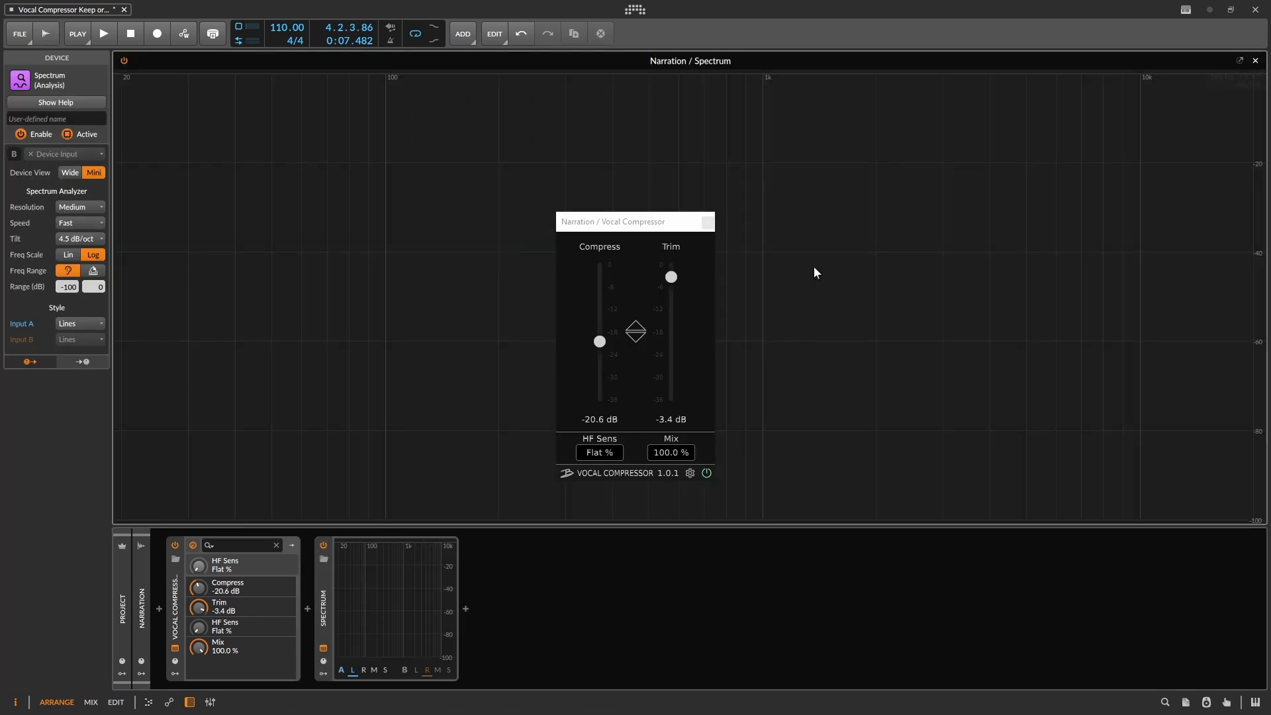
Step: Play the narration while watching the spectrum, leave HF Sens at 100.0 %, and close the Vocal Compressor window
{"action": "key", "text": "space"}
{"action": "left_click_drag", "start_coordinate": [669, 222], "coordinate": [567, 194]}
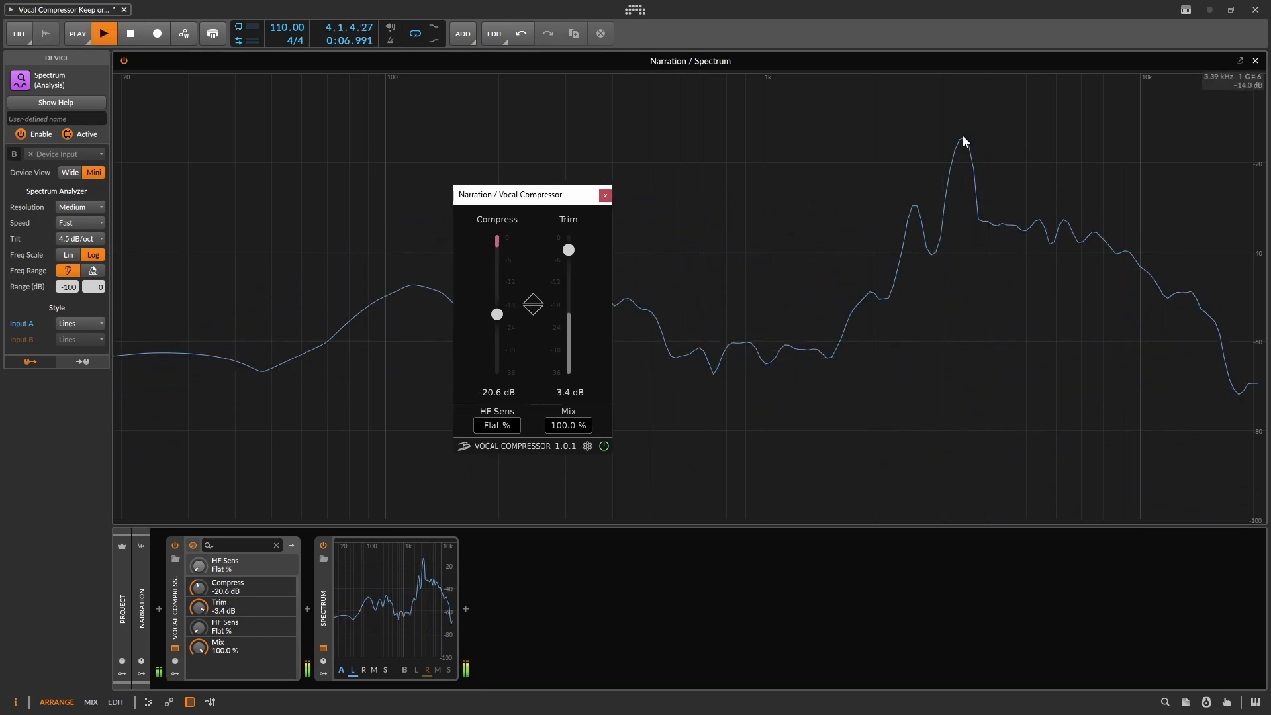
{"action": "key", "text": "space"}
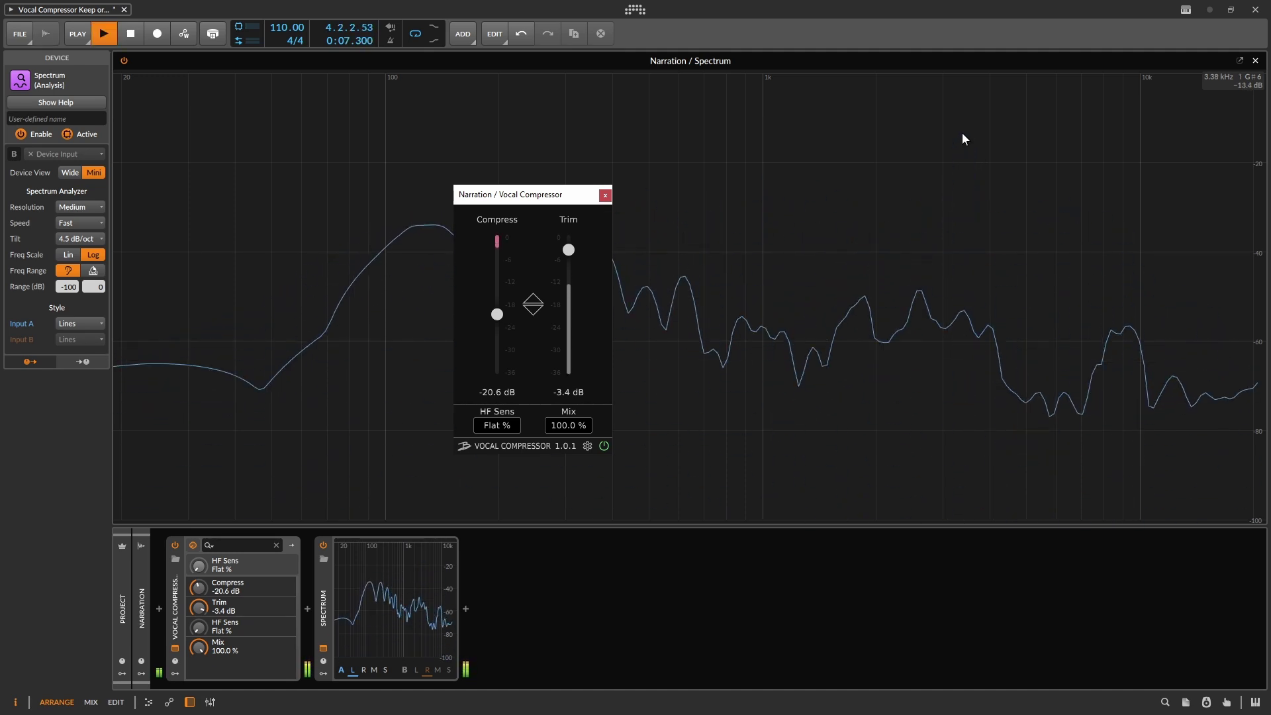
{"action": "key", "text": "space"}
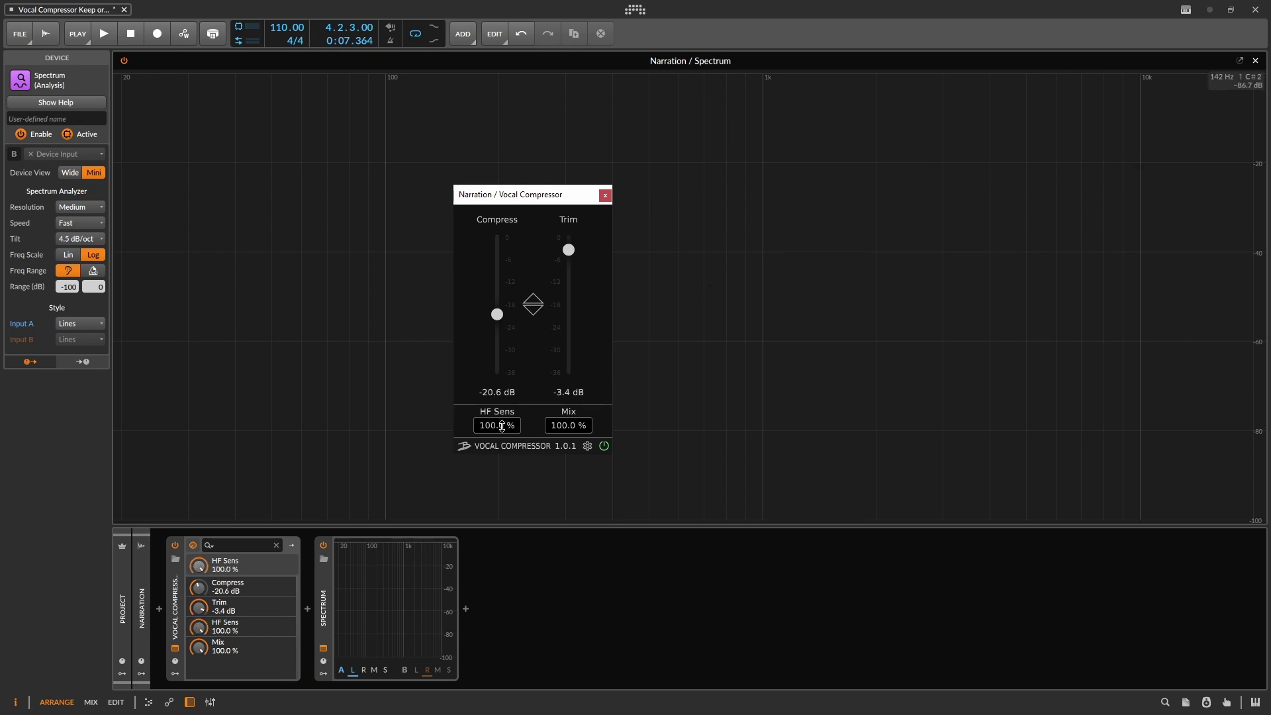
{"action": "key", "text": "space"}
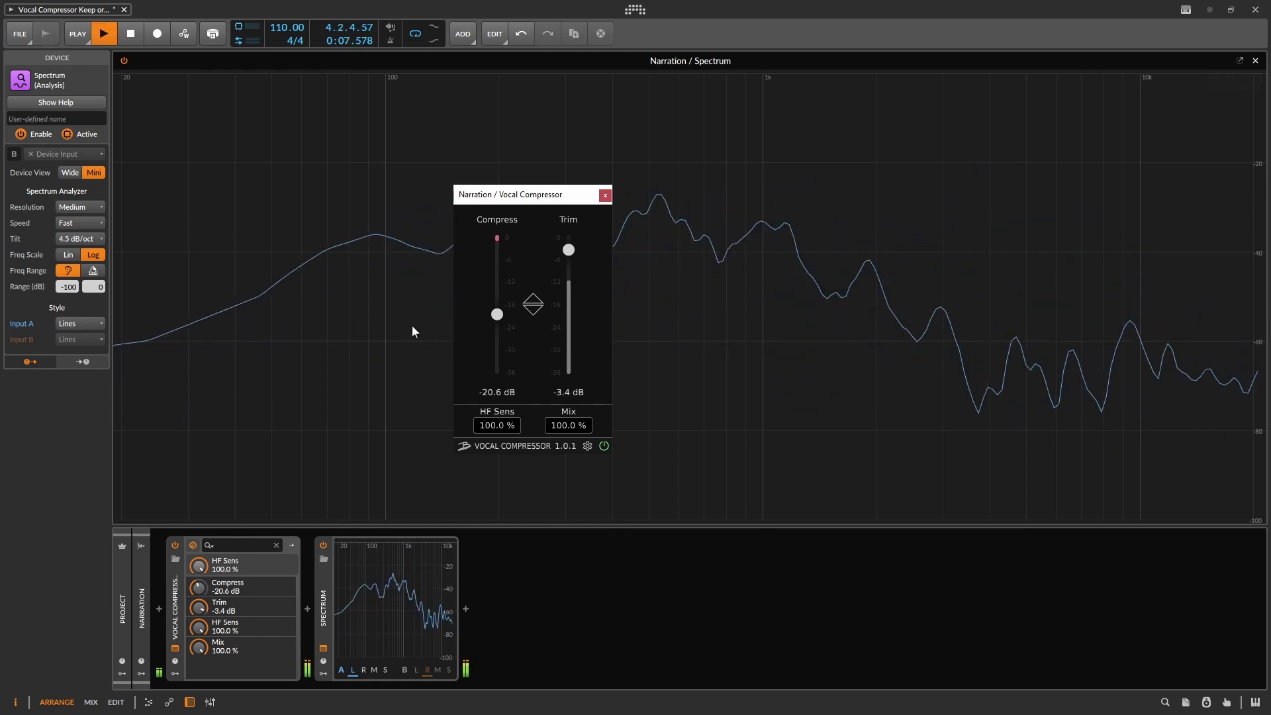
{"action": "left_click_drag", "start_coordinate": [497, 425], "coordinate": [499, 464]}
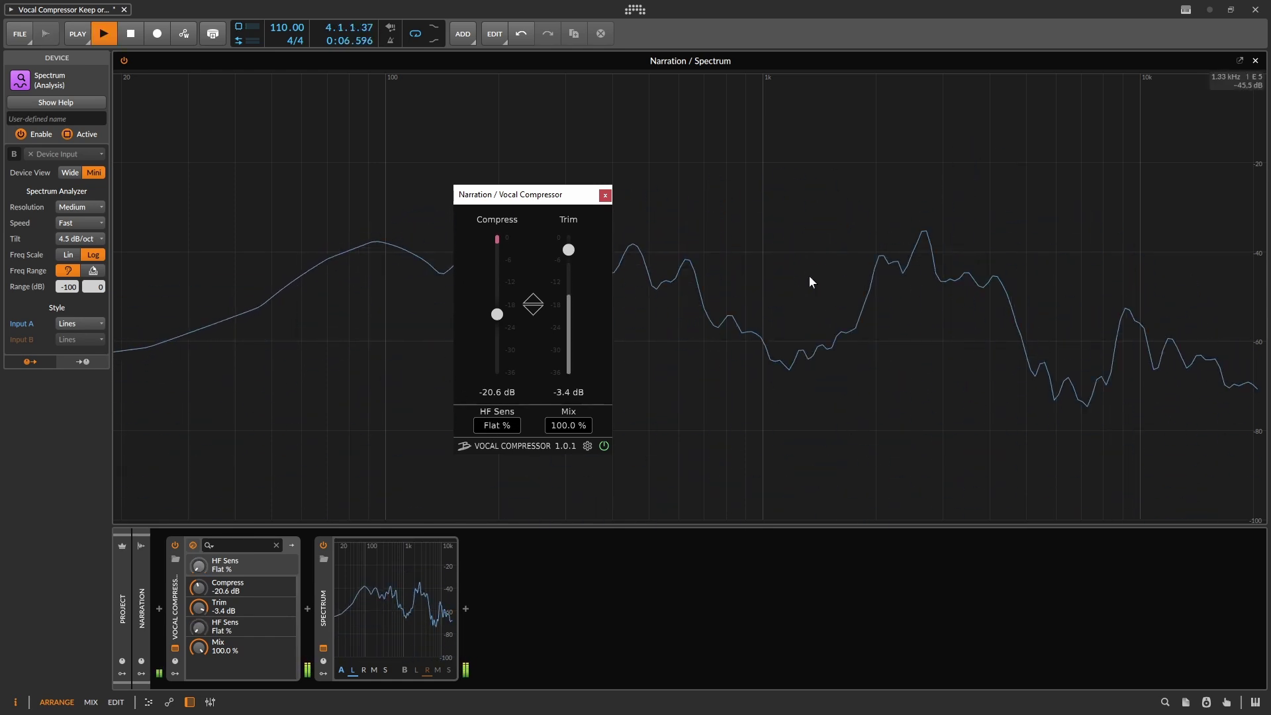
{"action": "key", "text": "space"}
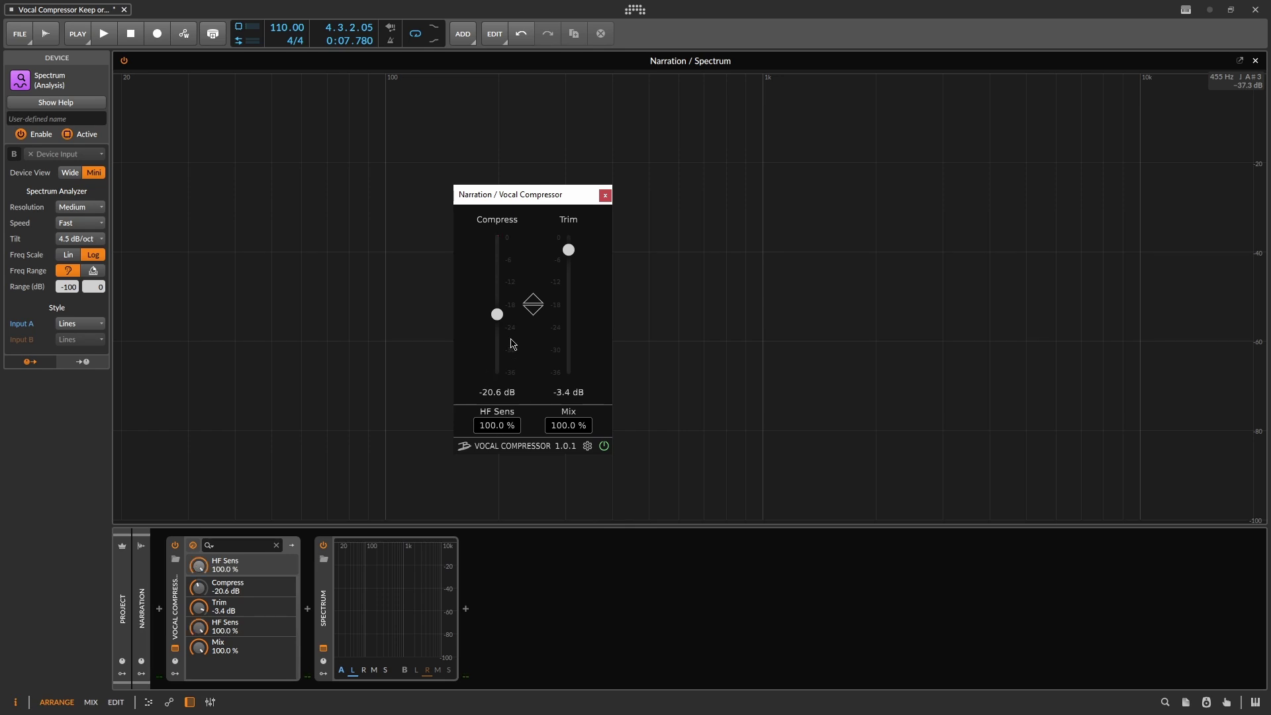
{"action": "left_click", "coordinate": [605, 195]}
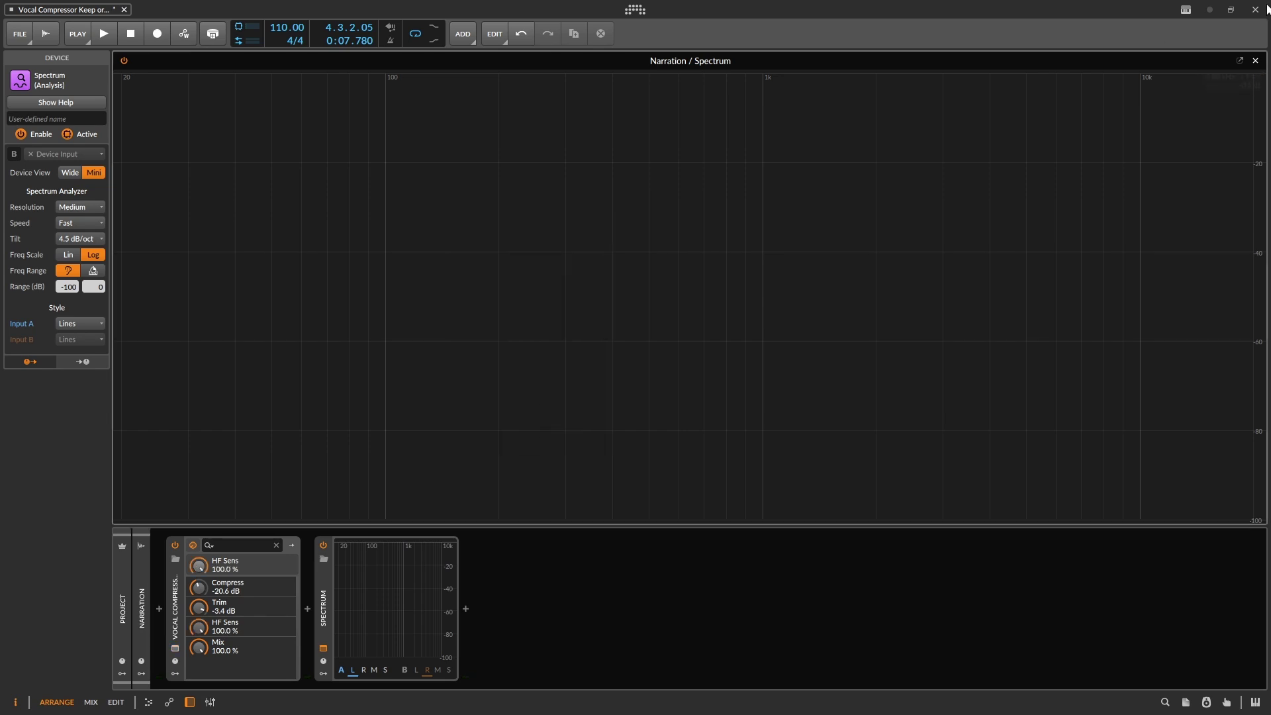
Step: Close the large spectrum view and switch off both the Spectrum and the Vocal Compressor
{"action": "left_click", "coordinate": [1255, 61]}
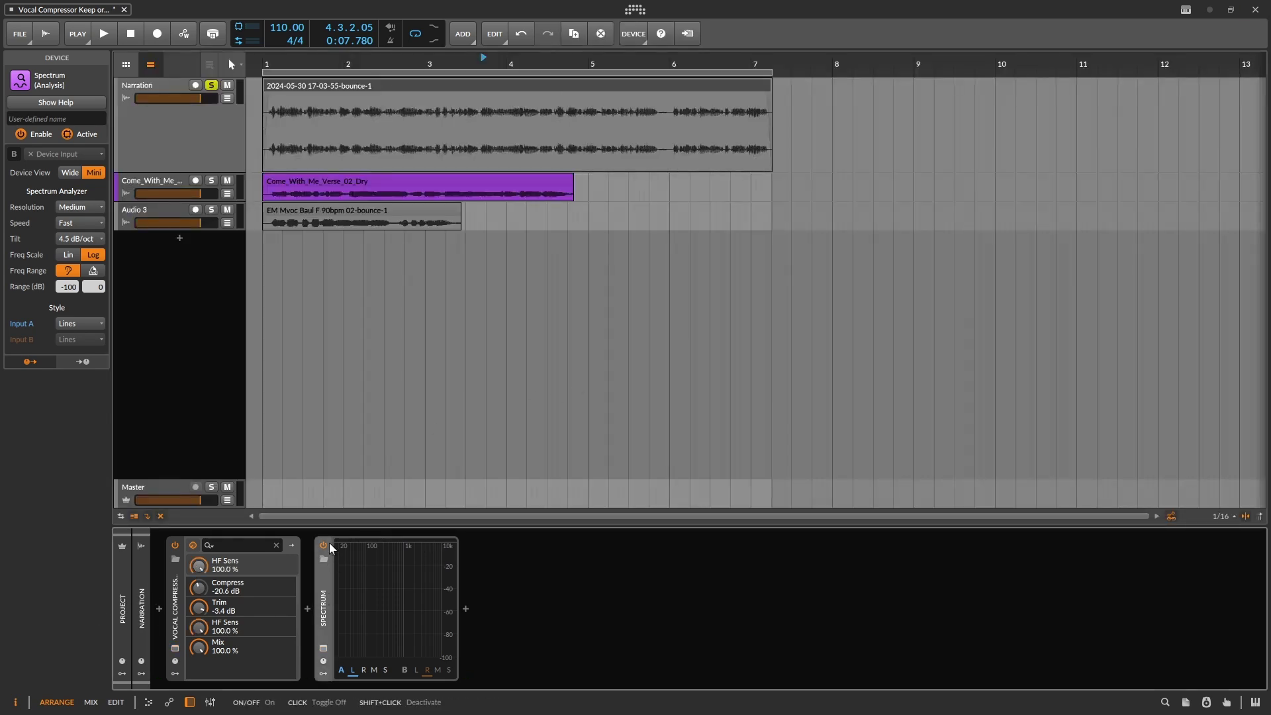
{"action": "left_click", "coordinate": [323, 545]}
{"action": "left_click", "coordinate": [325, 571]}
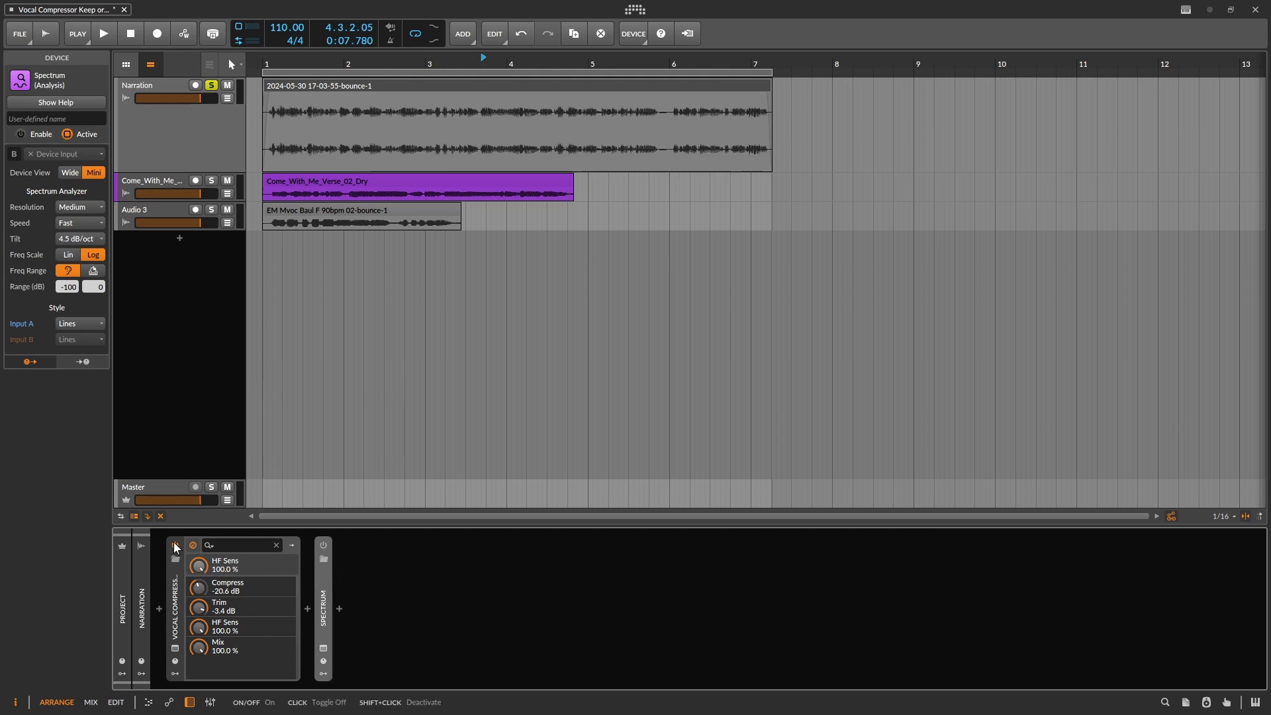
{"action": "left_click", "coordinate": [175, 545]}
Step: Add FabFilter Pro-C 2 after the Spectrum via a 'pro c' search and browse its presets
{"action": "left_click", "coordinate": [339, 609]}
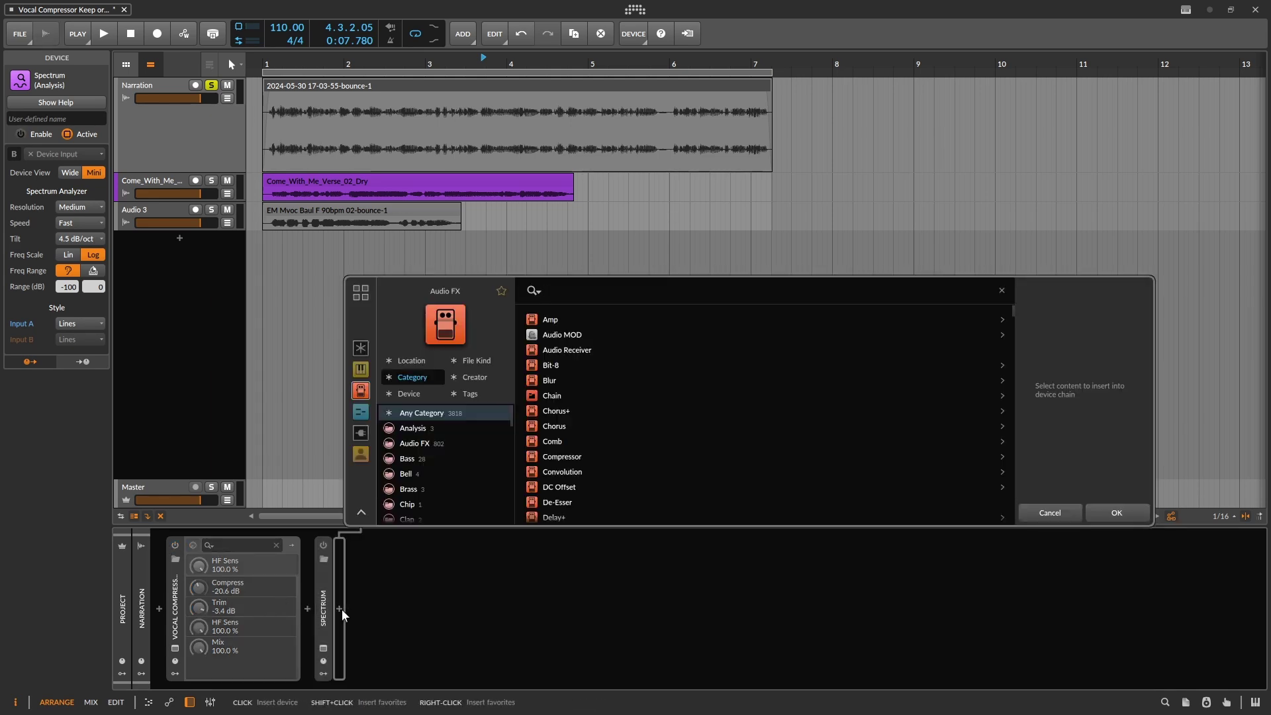
{"action": "type", "text": "d"}
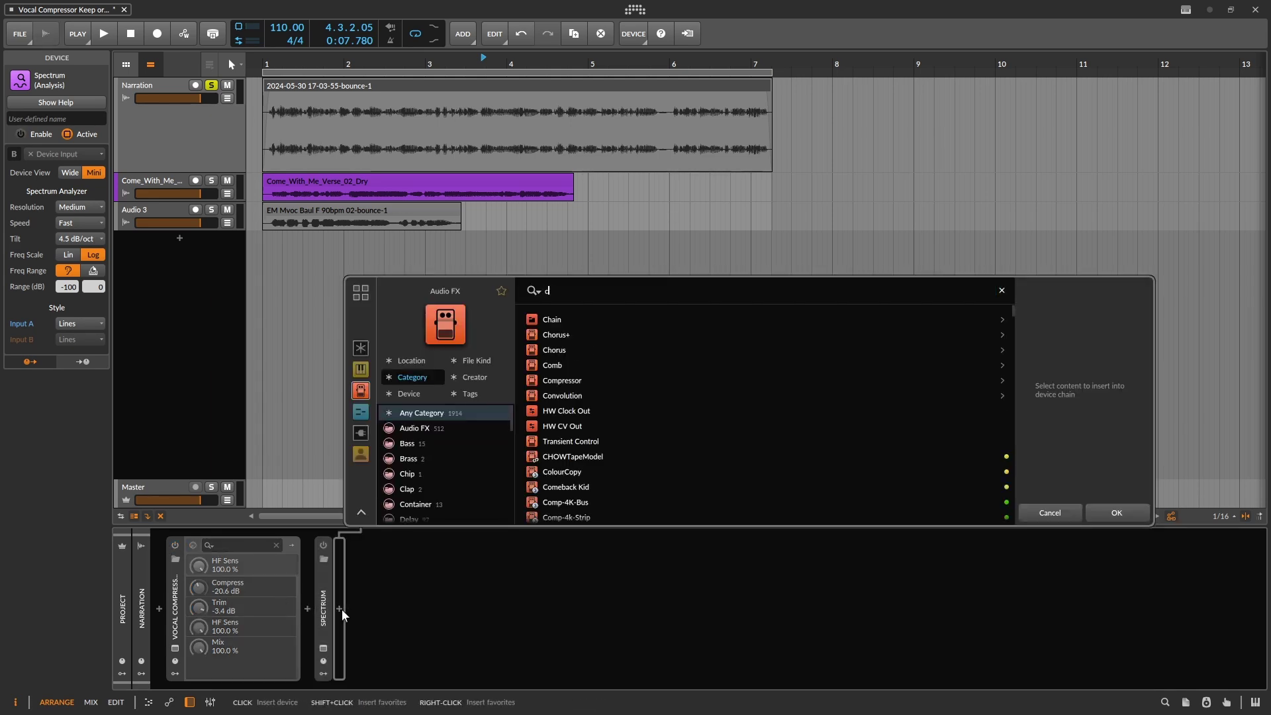
{"action": "key", "text": "BackSpace"}
{"action": "type", "text": "pro c"}
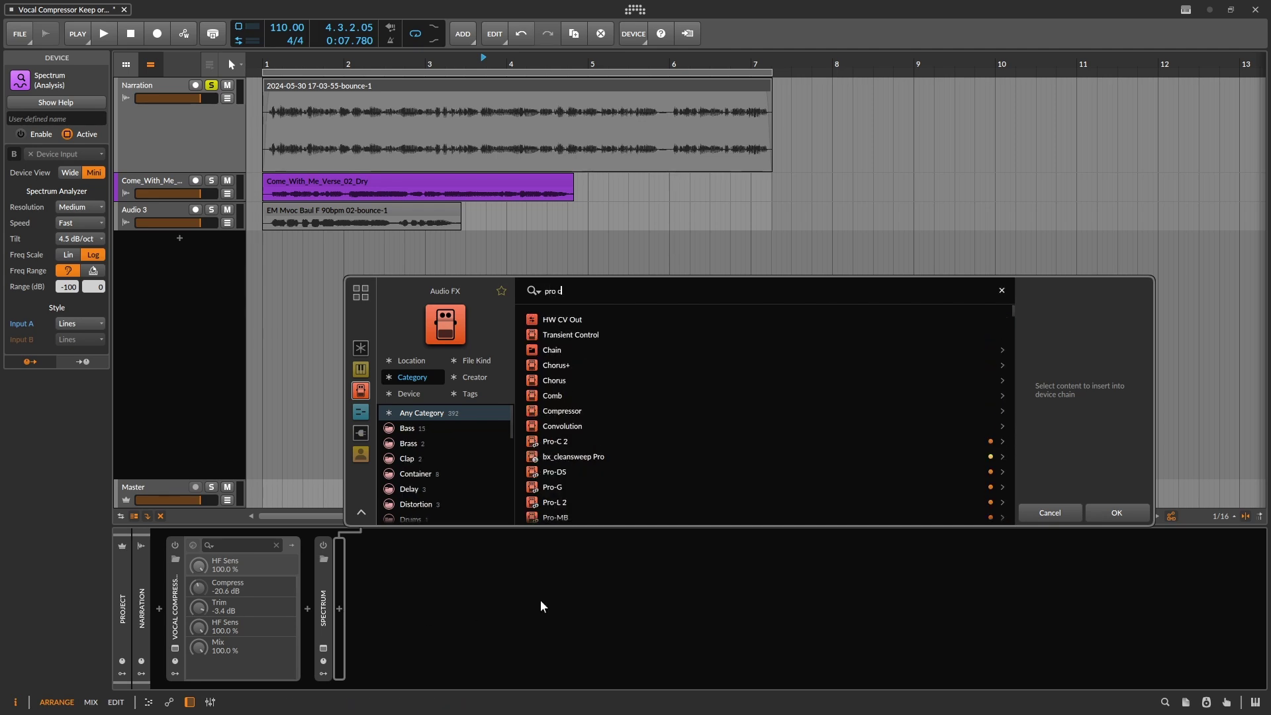
{"action": "left_click", "coordinate": [620, 440]}
{"action": "left_click", "coordinate": [1114, 511]}
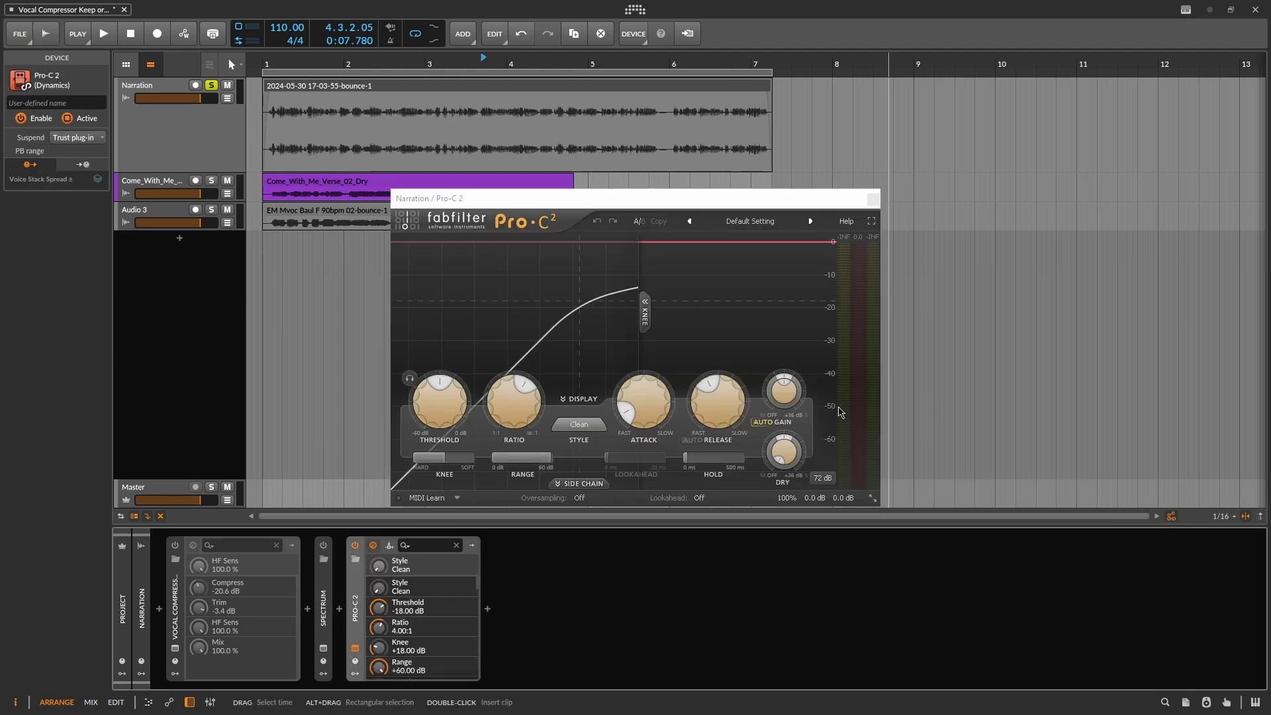
{"action": "left_click", "coordinate": [773, 221]}
{"action": "mouse_move", "coordinate": [793, 330]}
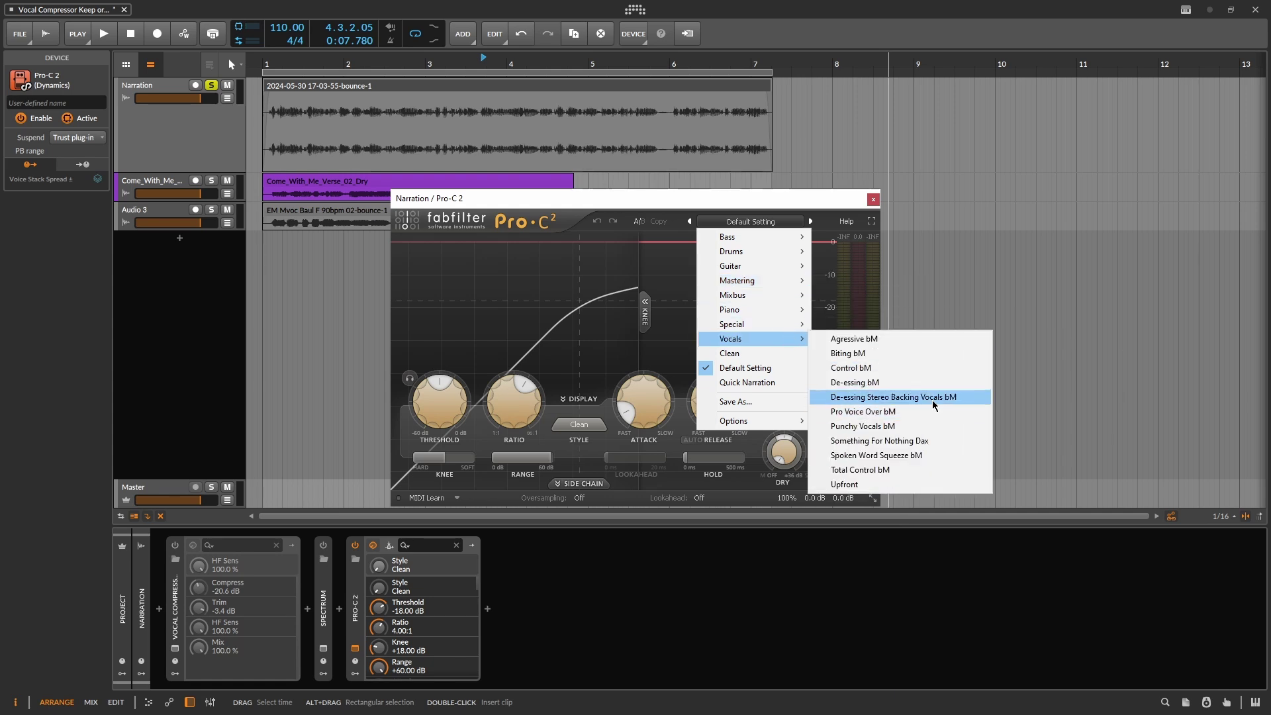
Step: Load the Pro Voice Over bM preset and play the narration from bar 1
{"action": "left_click", "coordinate": [926, 411]}
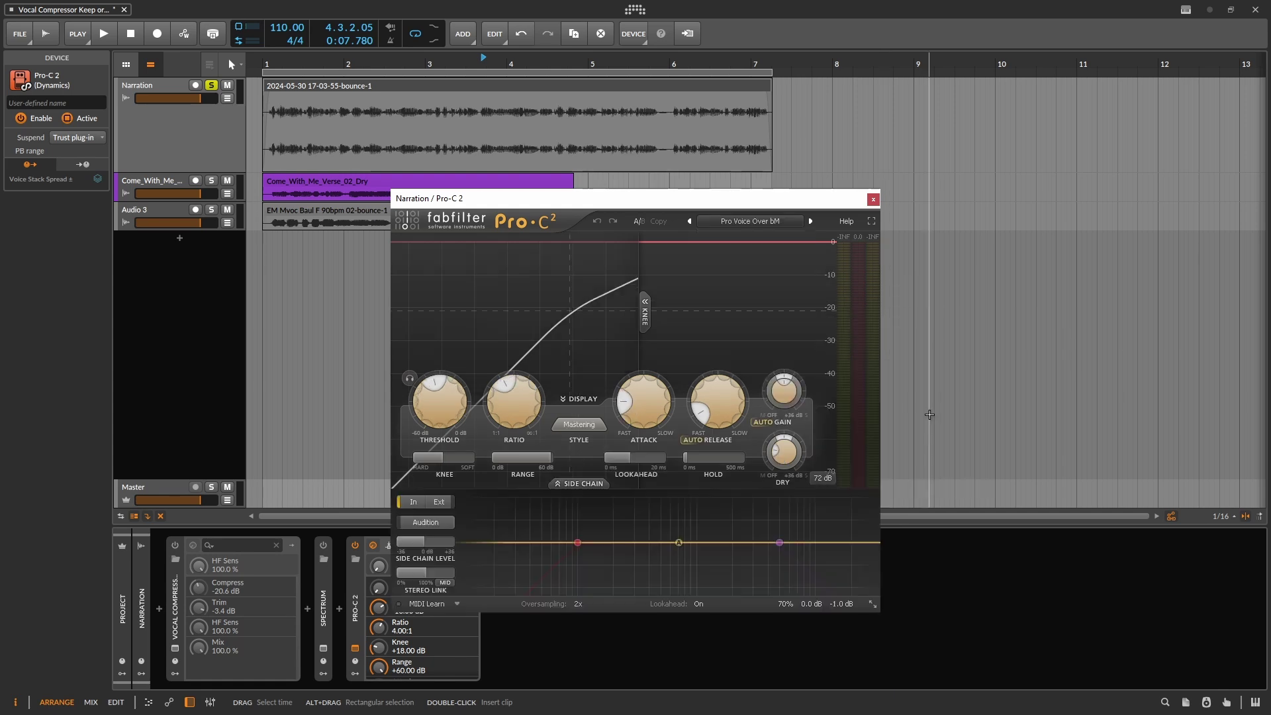
{"action": "key", "text": "space"}
{"action": "left_click", "coordinate": [287, 93]}
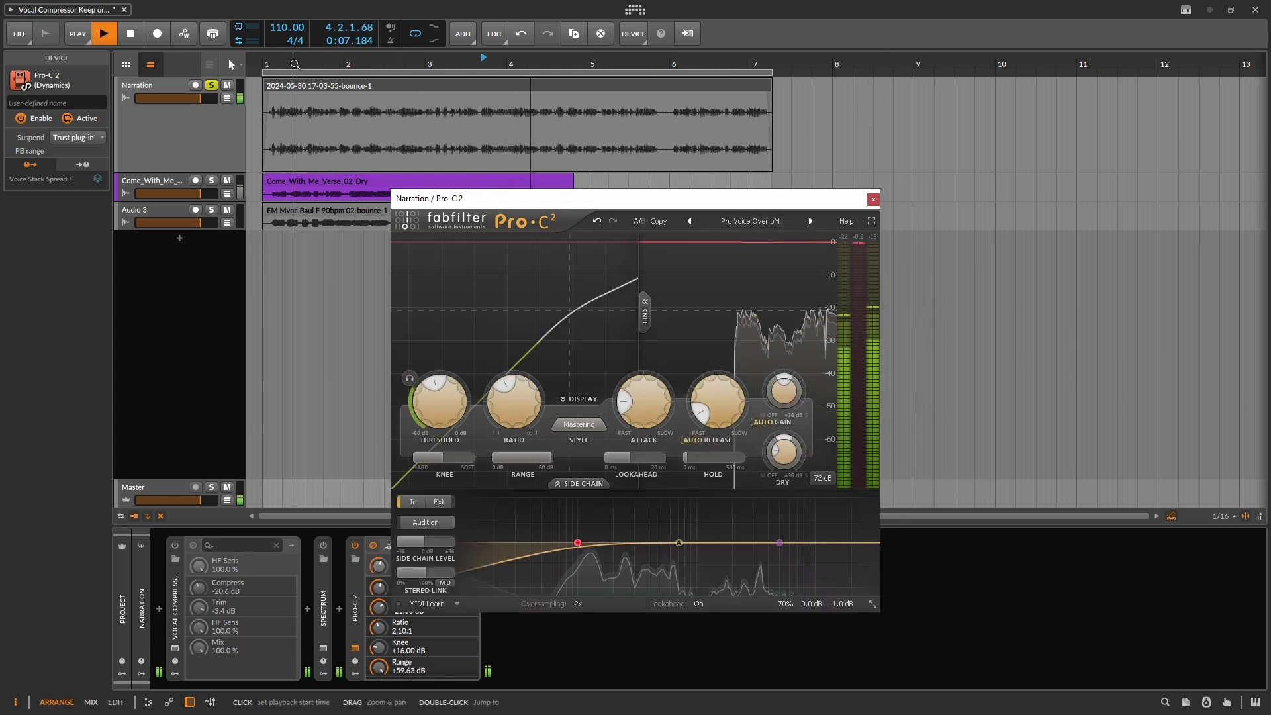
Step: Set Pro-C 2 threshold to -43.64 dB, ratio 2.21:1 and wet gain +18.48 dB, then stop playback
{"action": "left_click_drag", "start_coordinate": [439, 410], "coordinate": [417, 505]}
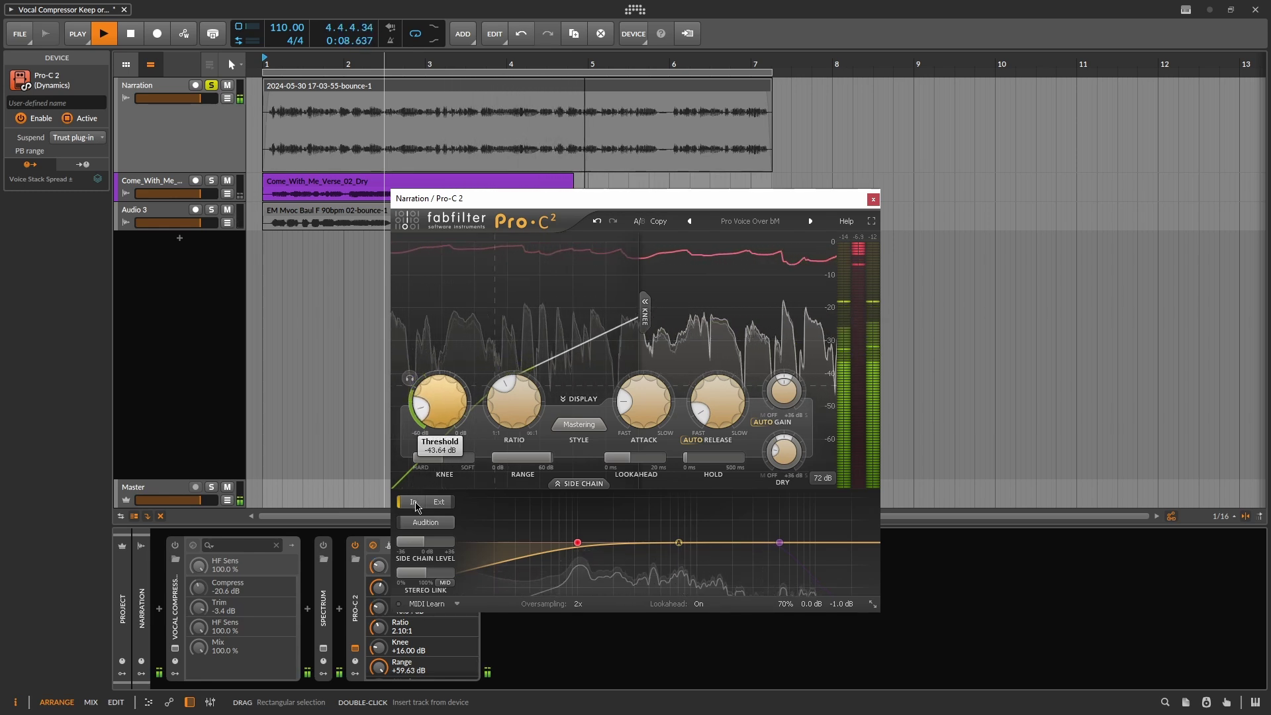
{"action": "left_click_drag", "start_coordinate": [536, 417], "coordinate": [529, 410]}
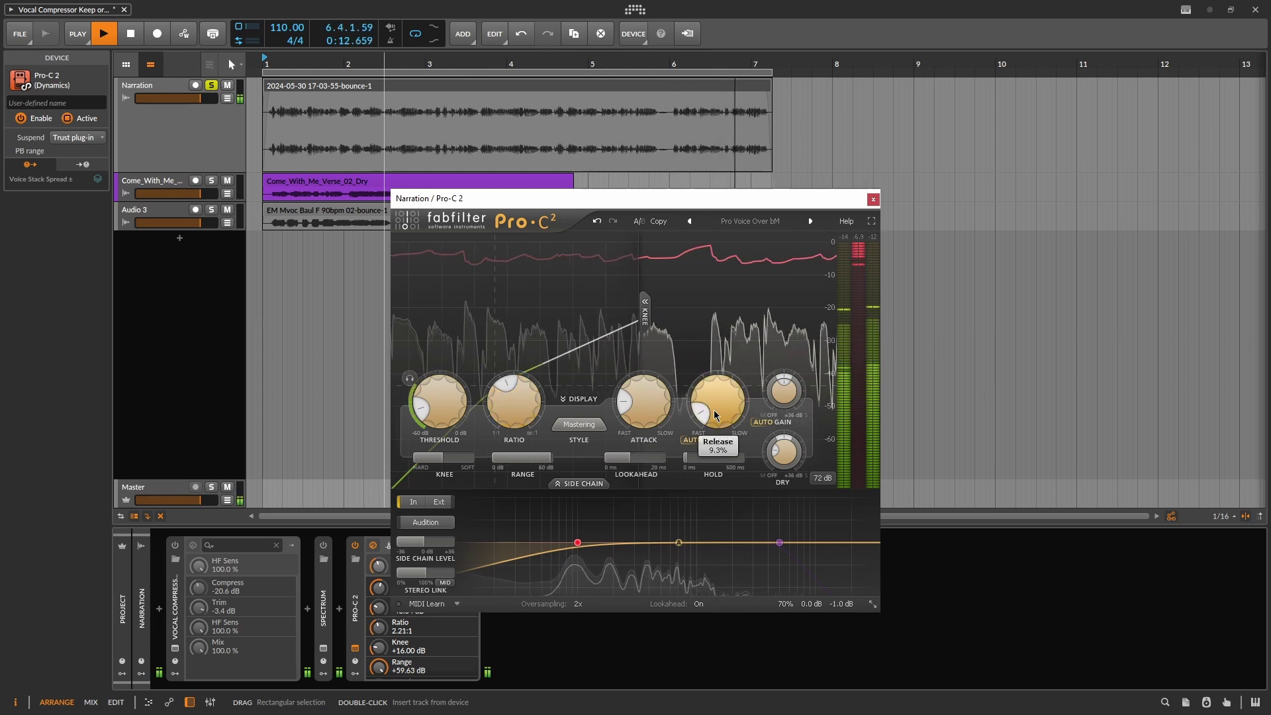
{"action": "left_click_drag", "start_coordinate": [783, 392], "coordinate": [812, 346]}
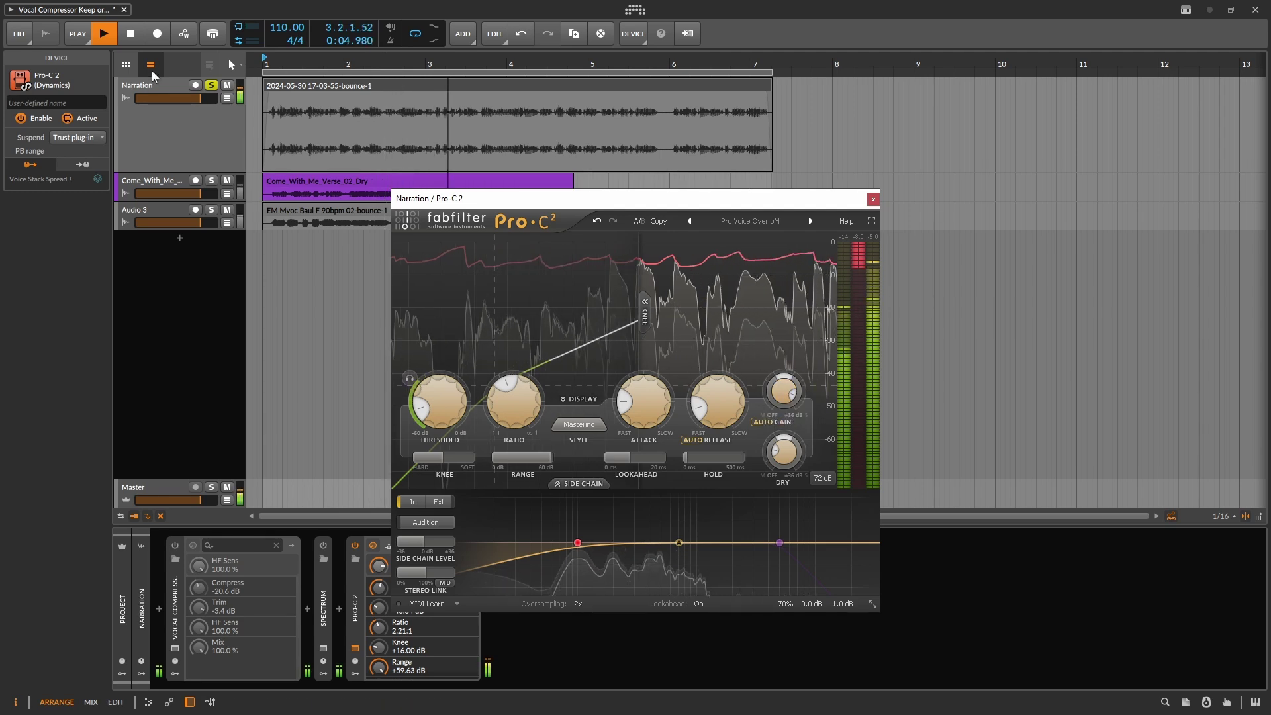
{"action": "left_click", "coordinate": [185, 424]}
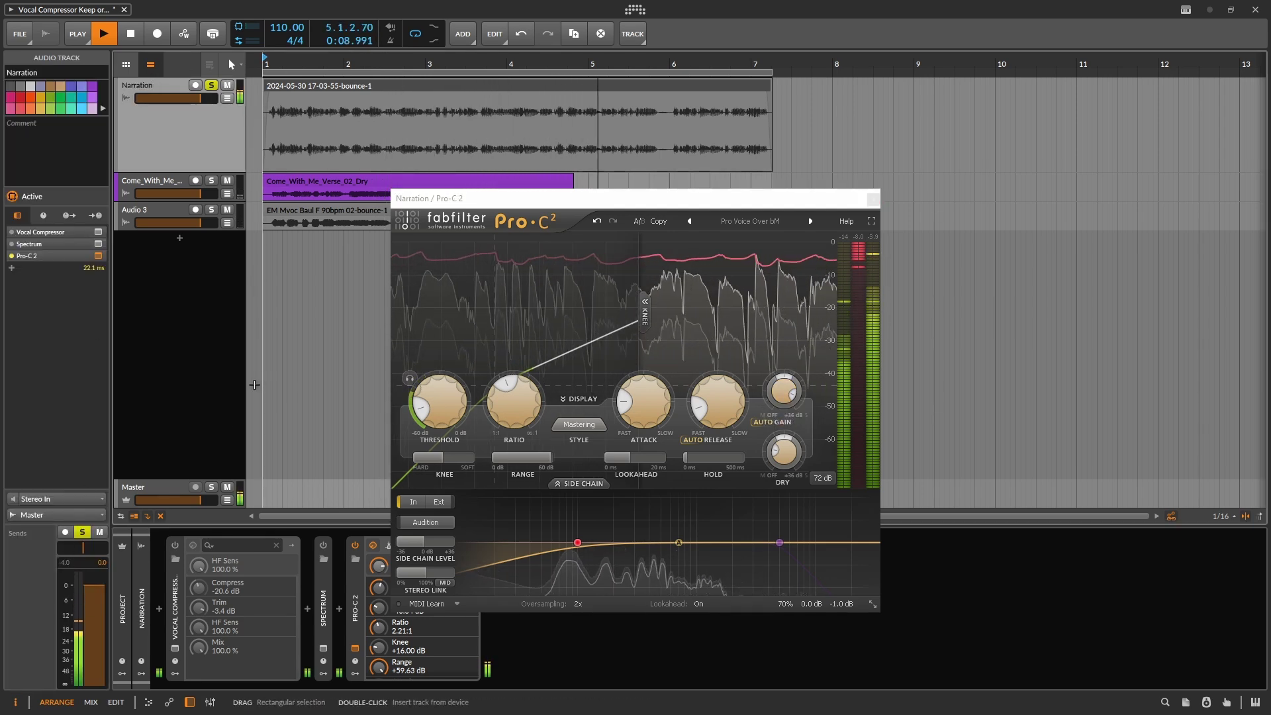
{"action": "left_click", "coordinate": [780, 402]}
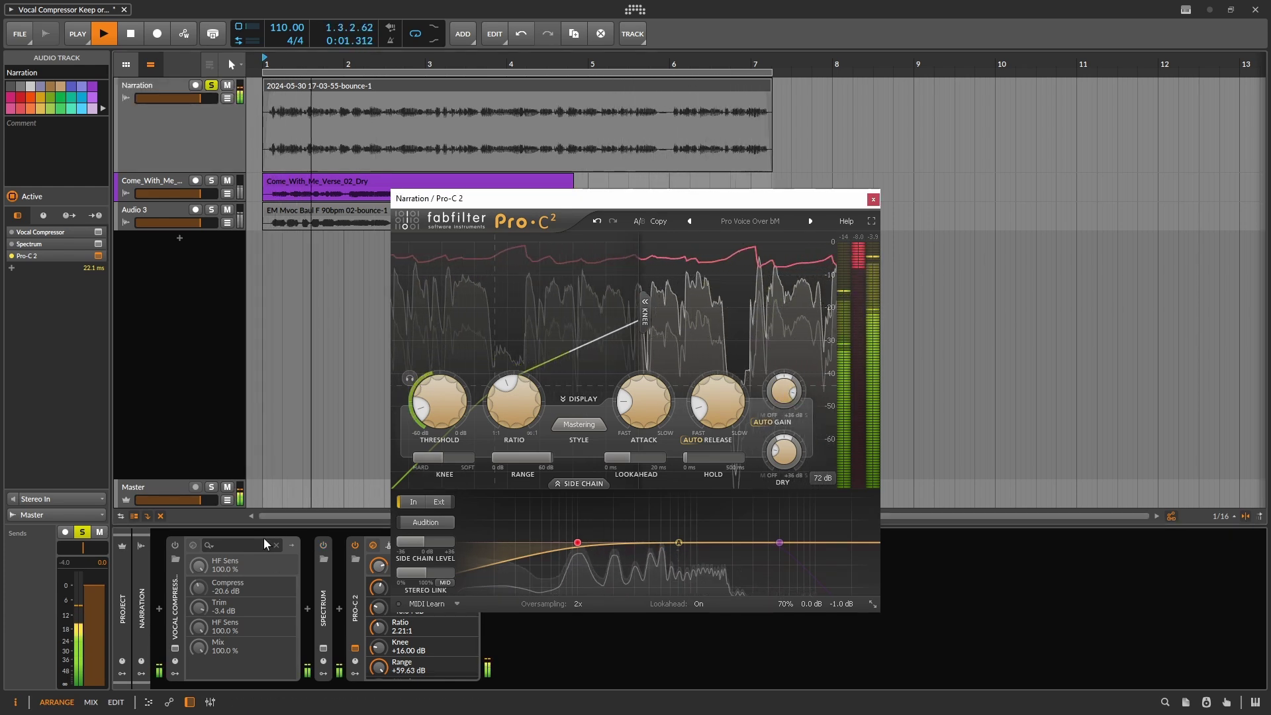
{"action": "key", "text": "space"}
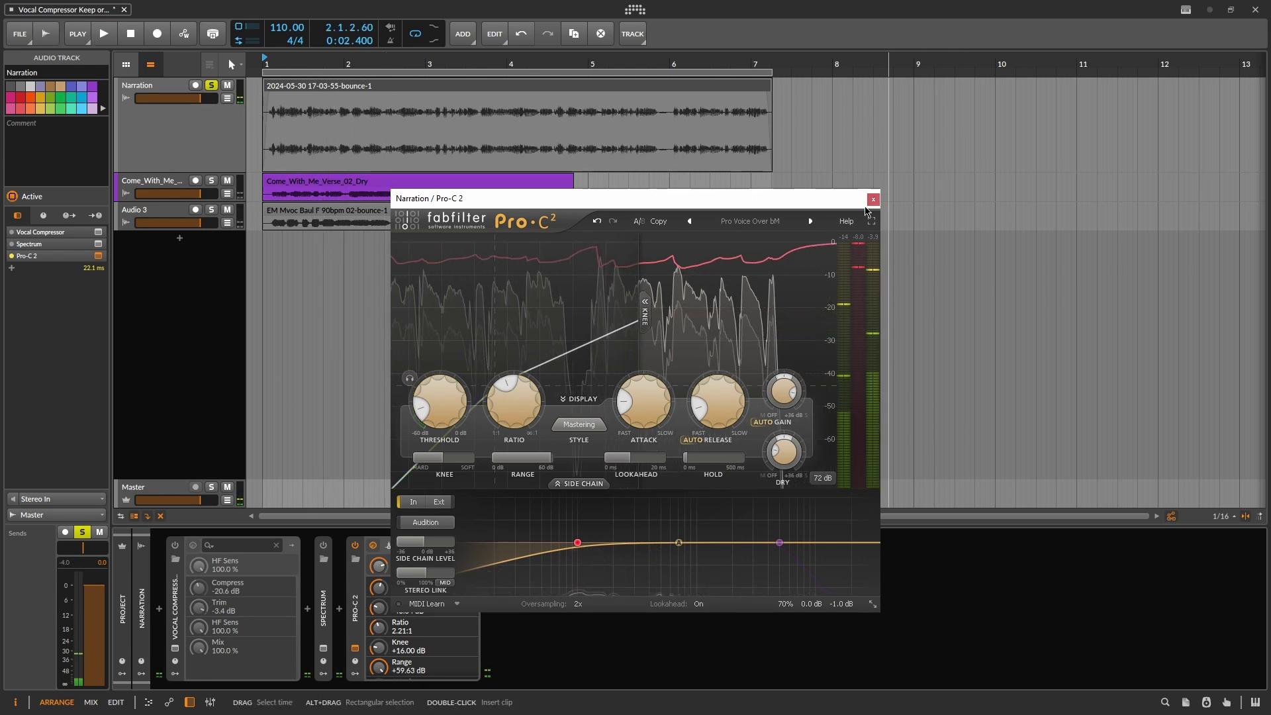
Step: Play the vocal and A/B Pro-C 2 and Vocal Compressor, ending with only Pro-C 2 active
{"action": "left_click", "coordinate": [874, 200]}
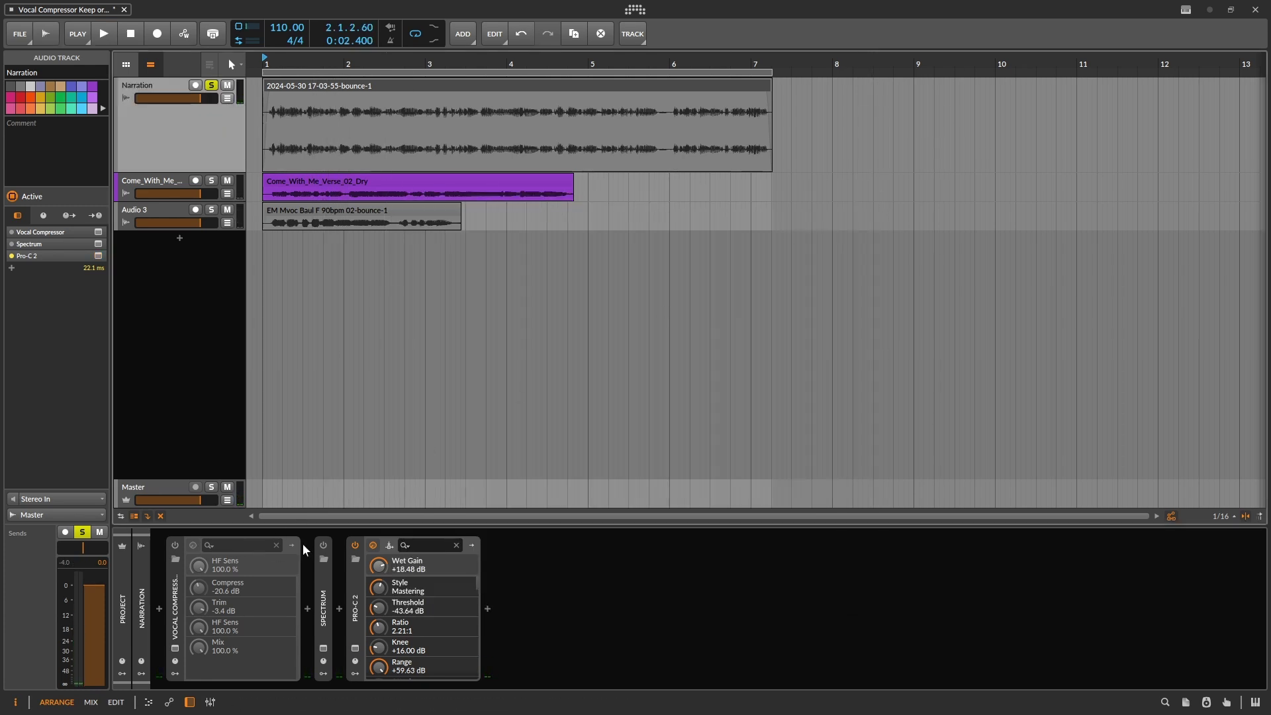
{"action": "key", "text": "space"}
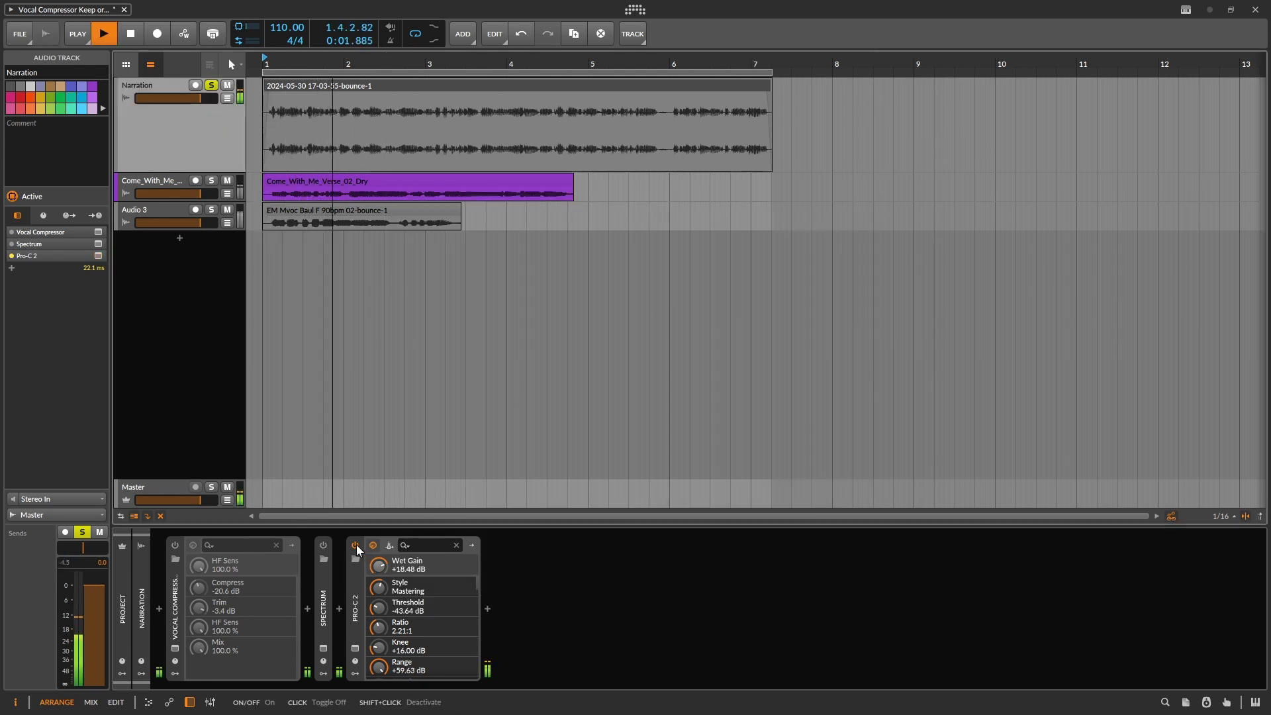
{"action": "left_click", "coordinate": [356, 544]}
{"action": "left_click", "coordinate": [356, 544]}
{"action": "left_click", "coordinate": [357, 544]}
{"action": "key", "text": "space"}
{"action": "left_click", "coordinate": [175, 545]}
{"action": "key", "text": "space"}
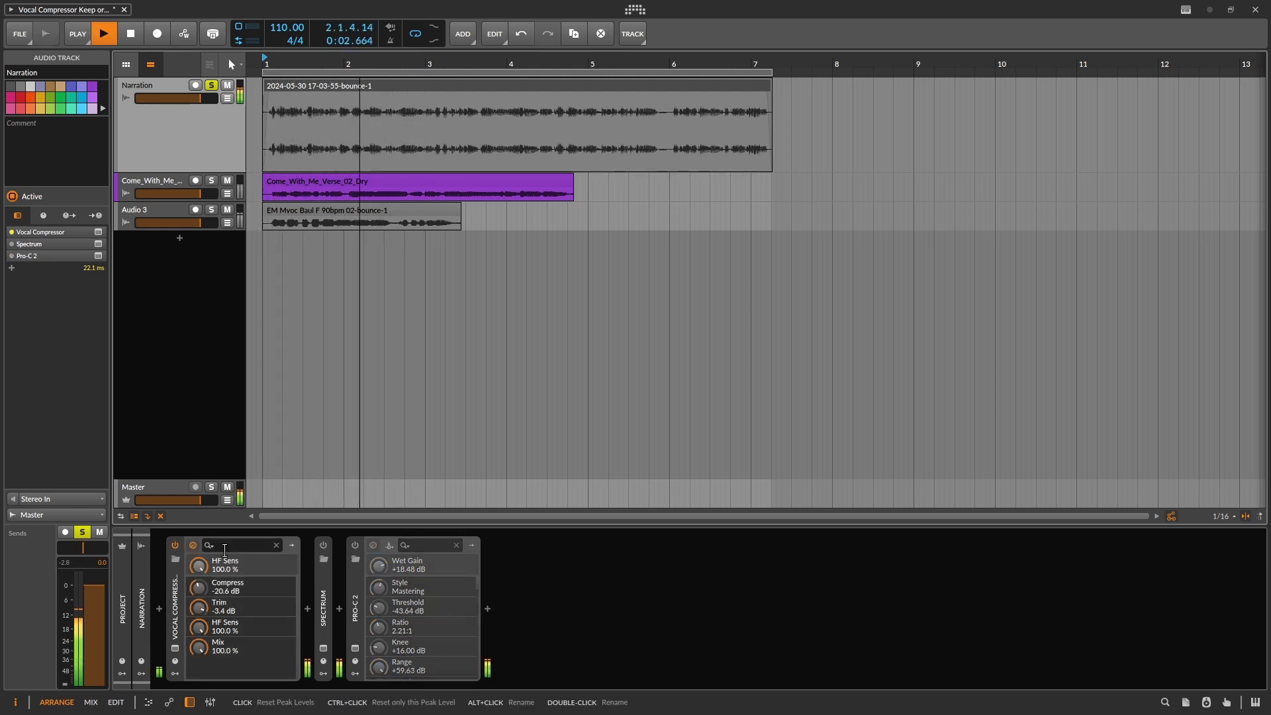
{"action": "left_click", "coordinate": [175, 545]}
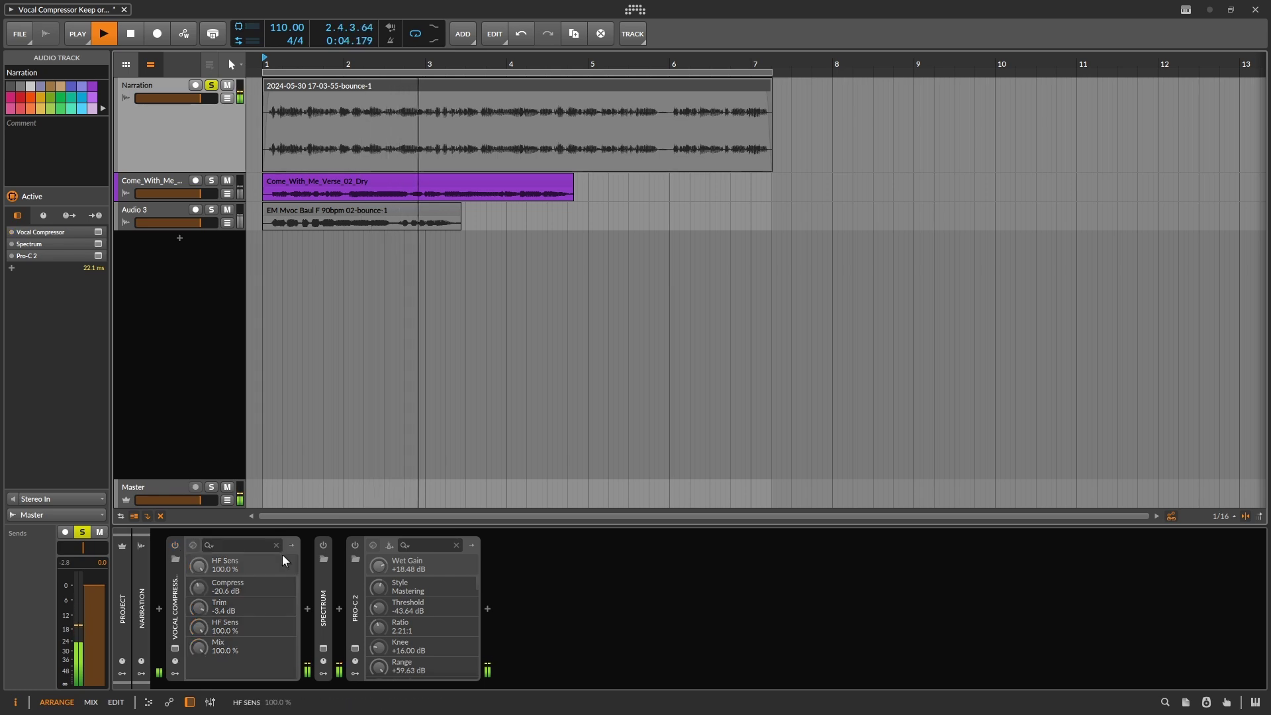
{"action": "left_click", "coordinate": [355, 544]}
Step: Raise Pro-C 2's Wet Gain slightly to +21.46 dB and close its window
{"action": "left_click", "coordinate": [355, 648]}
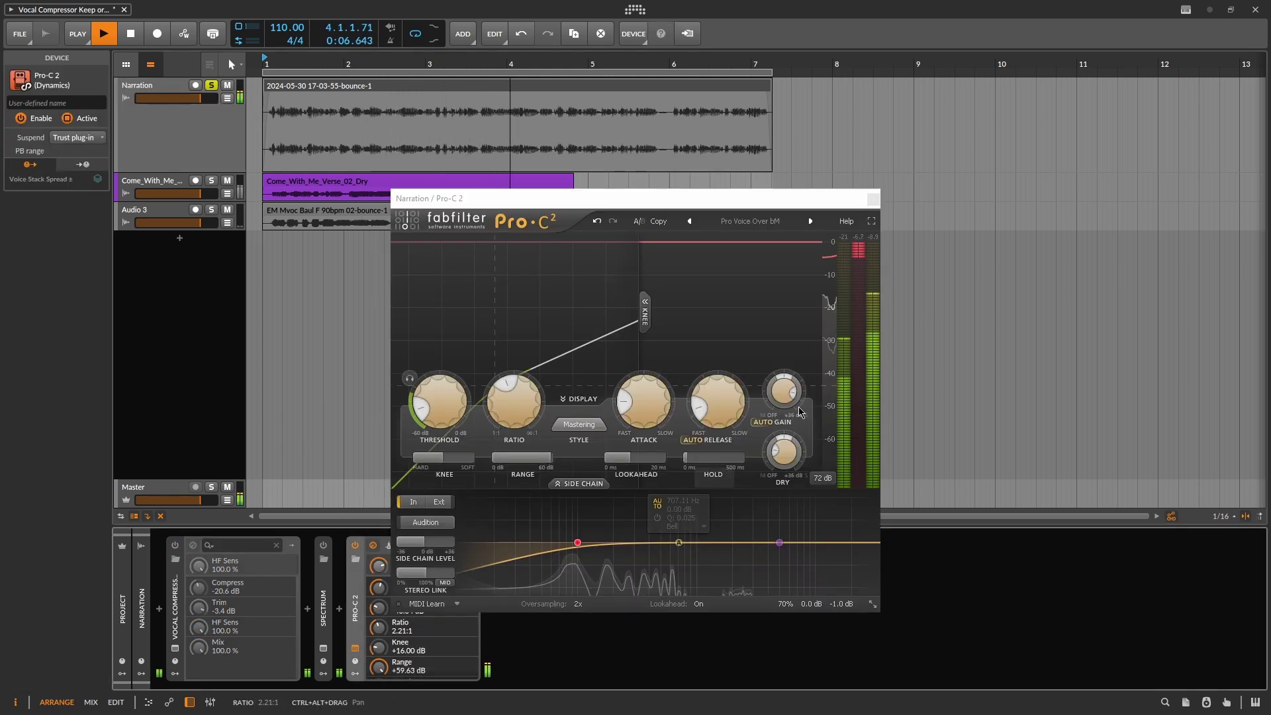
{"action": "mouse_move", "coordinate": [784, 387]}
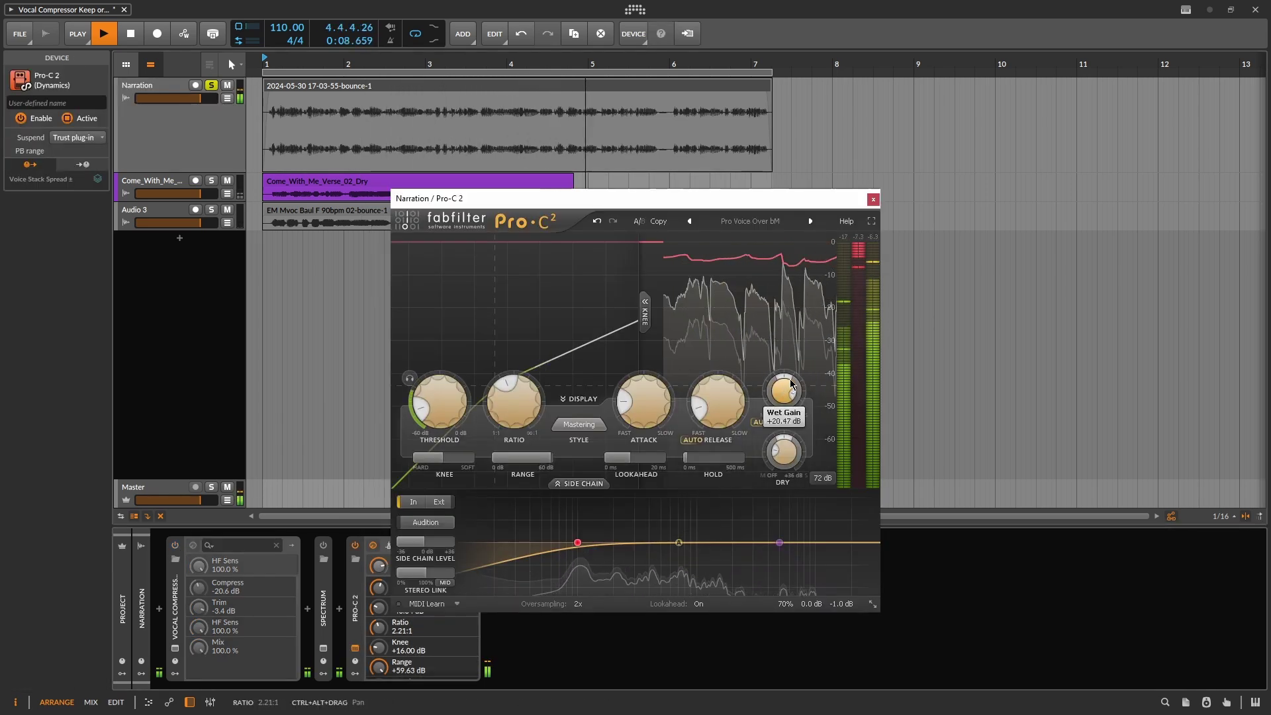
{"action": "left_click_drag", "start_coordinate": [792, 382], "coordinate": [792, 378]}
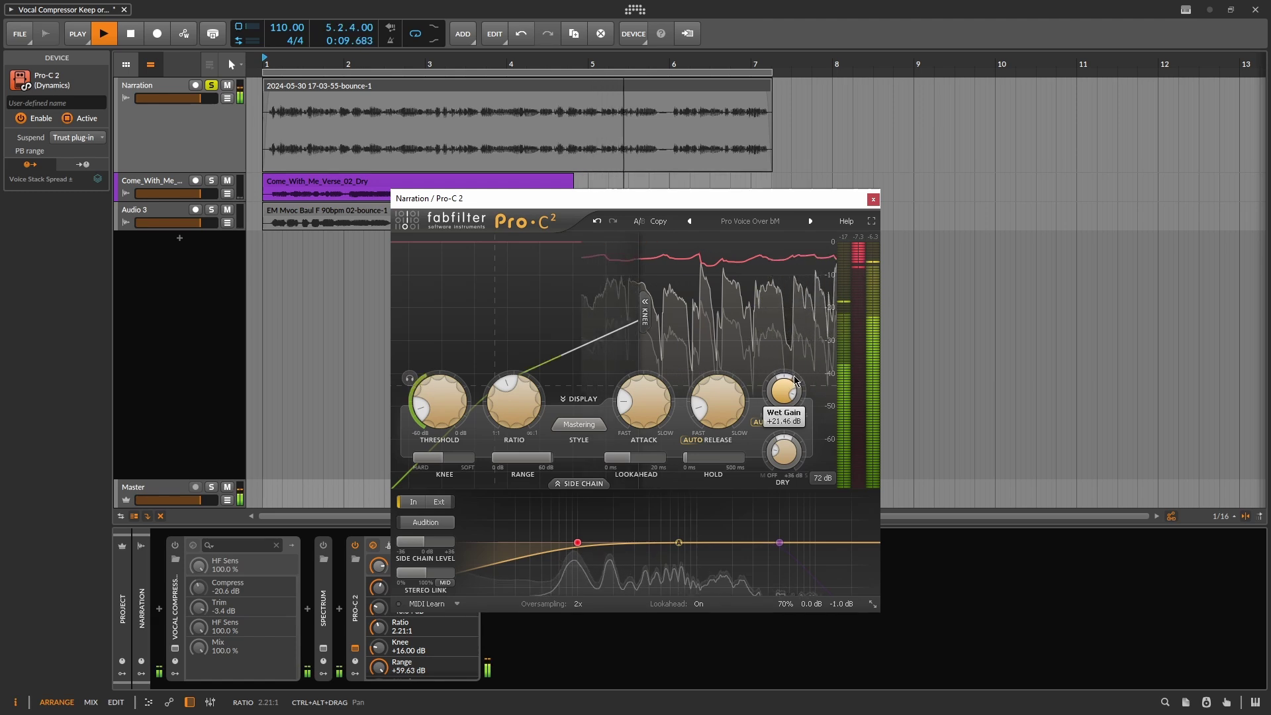
{"action": "left_click", "coordinate": [873, 200]}
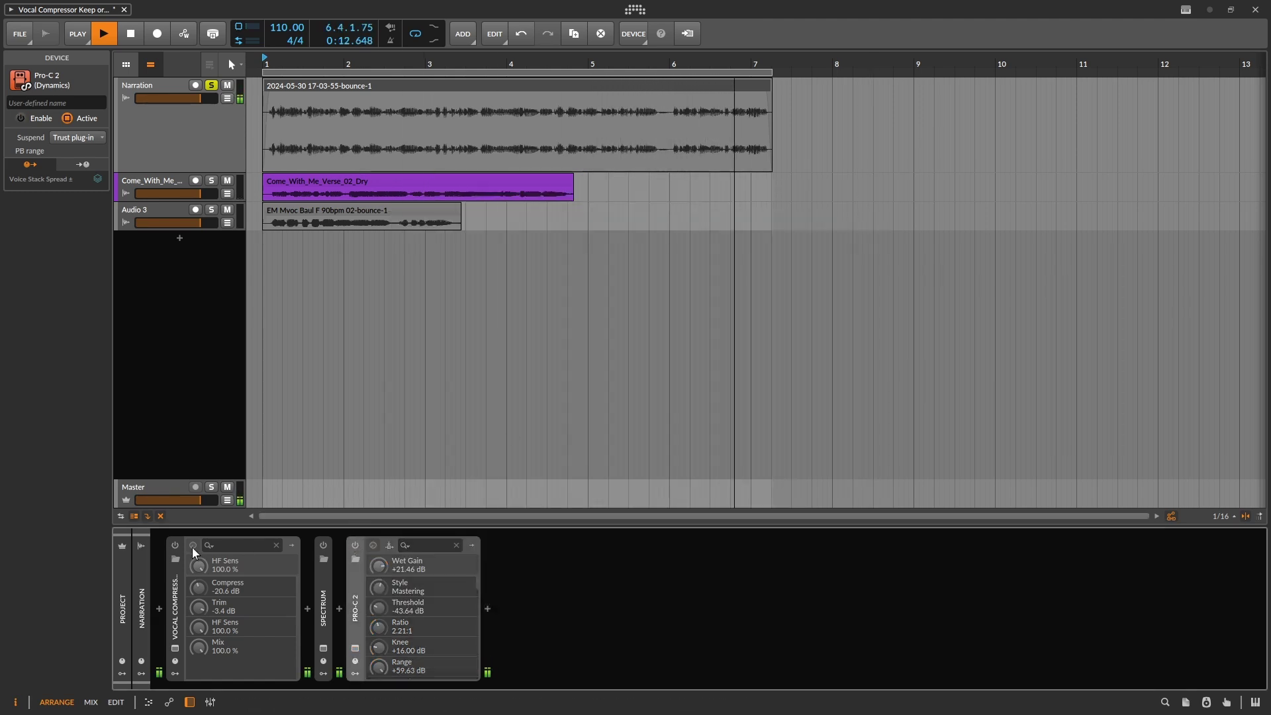
Step: Stop playback and collapse the Vocal Compressor and Pro-C 2 devices
{"action": "key", "text": "space"}
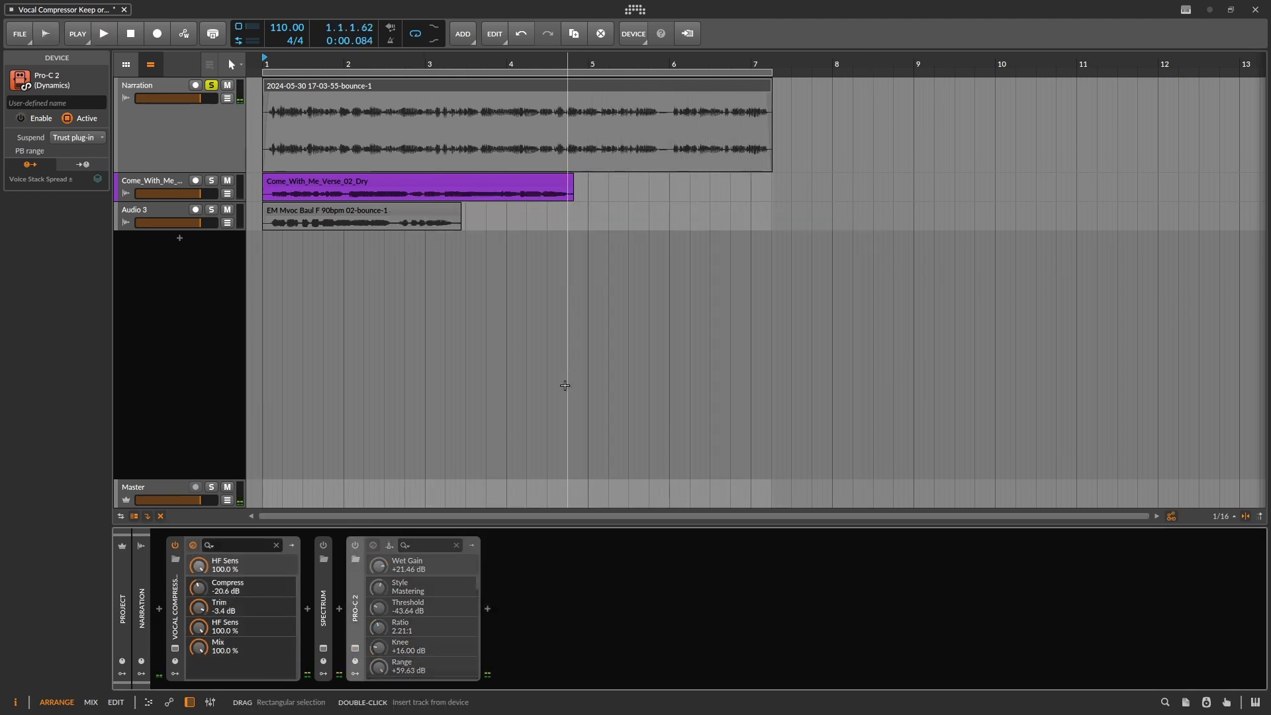
{"action": "double_click", "coordinate": [175, 590]}
{"action": "double_click", "coordinate": [239, 592]}
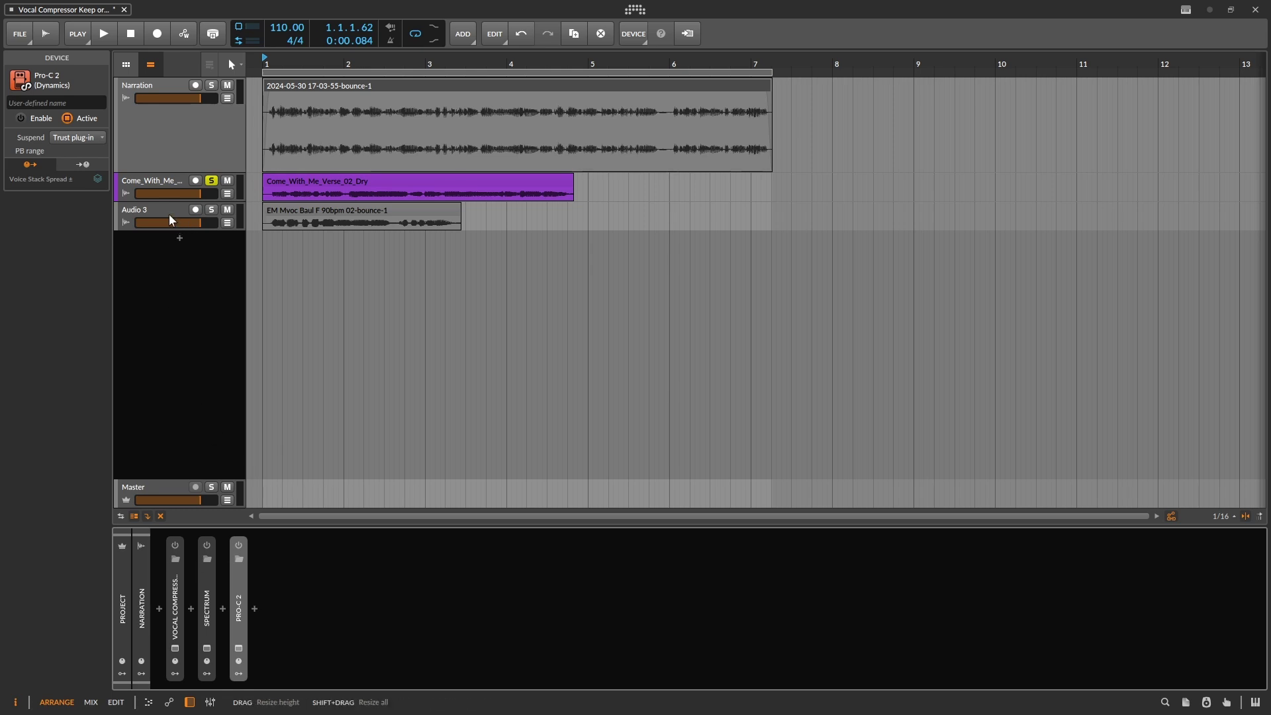
Step: Add Vocal Compressor from the 'vocal' browser results to Come_With_Me_Verse_02_Dry
{"action": "left_click", "coordinate": [159, 184]}
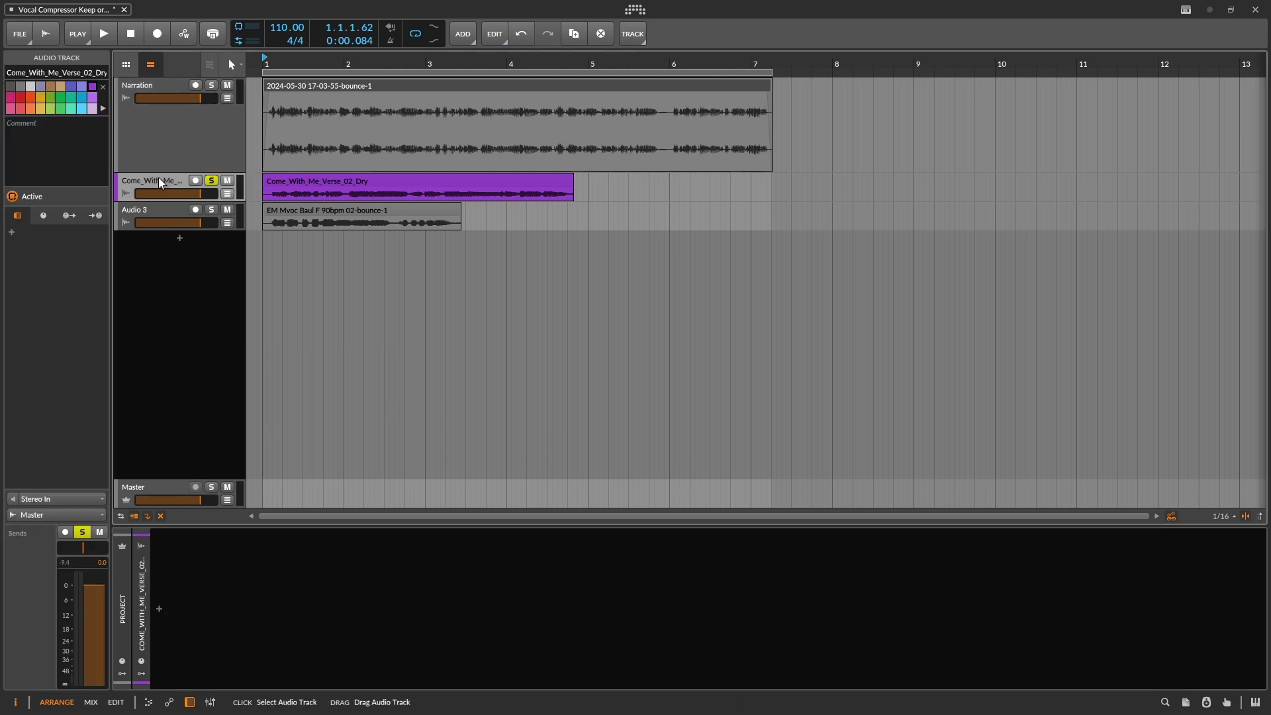
{"action": "left_click", "coordinate": [1163, 701]}
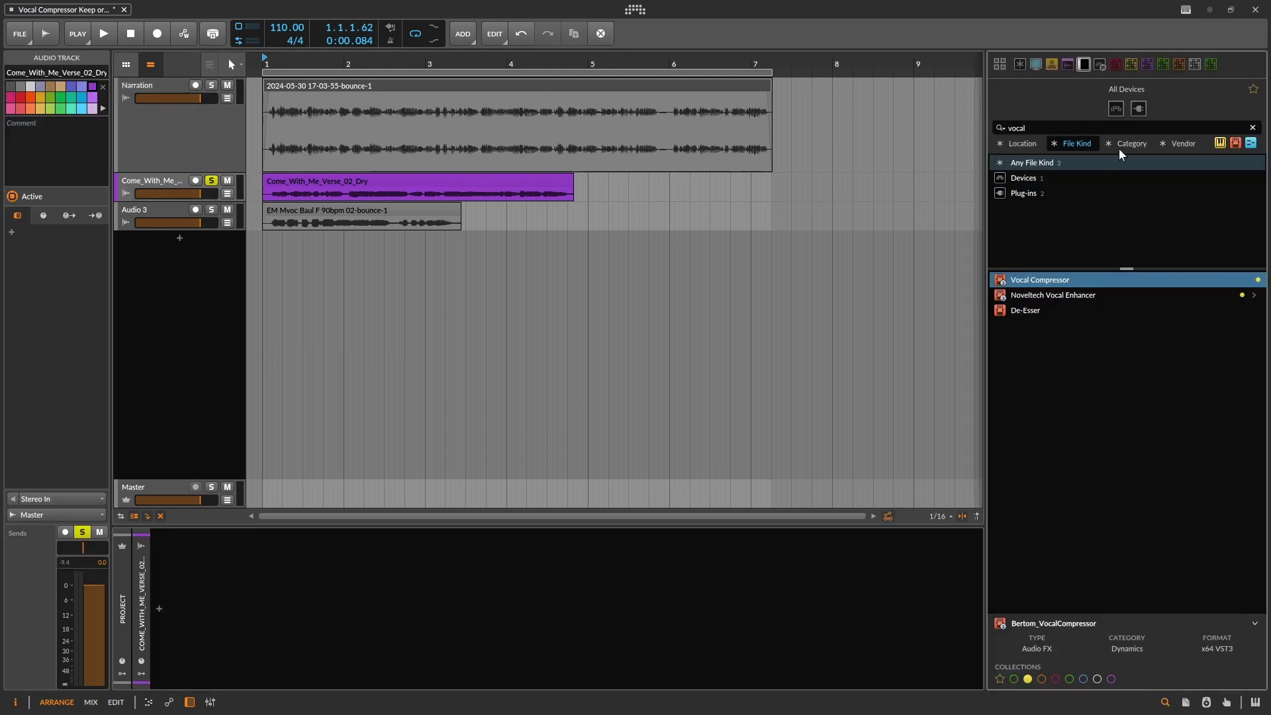
{"action": "left_click_drag", "start_coordinate": [1039, 284], "coordinate": [932, 185]}
Step: Select the Come_With_Me_Verse_02_Dry clip and play it back briefly
{"action": "left_click", "coordinate": [419, 176]}
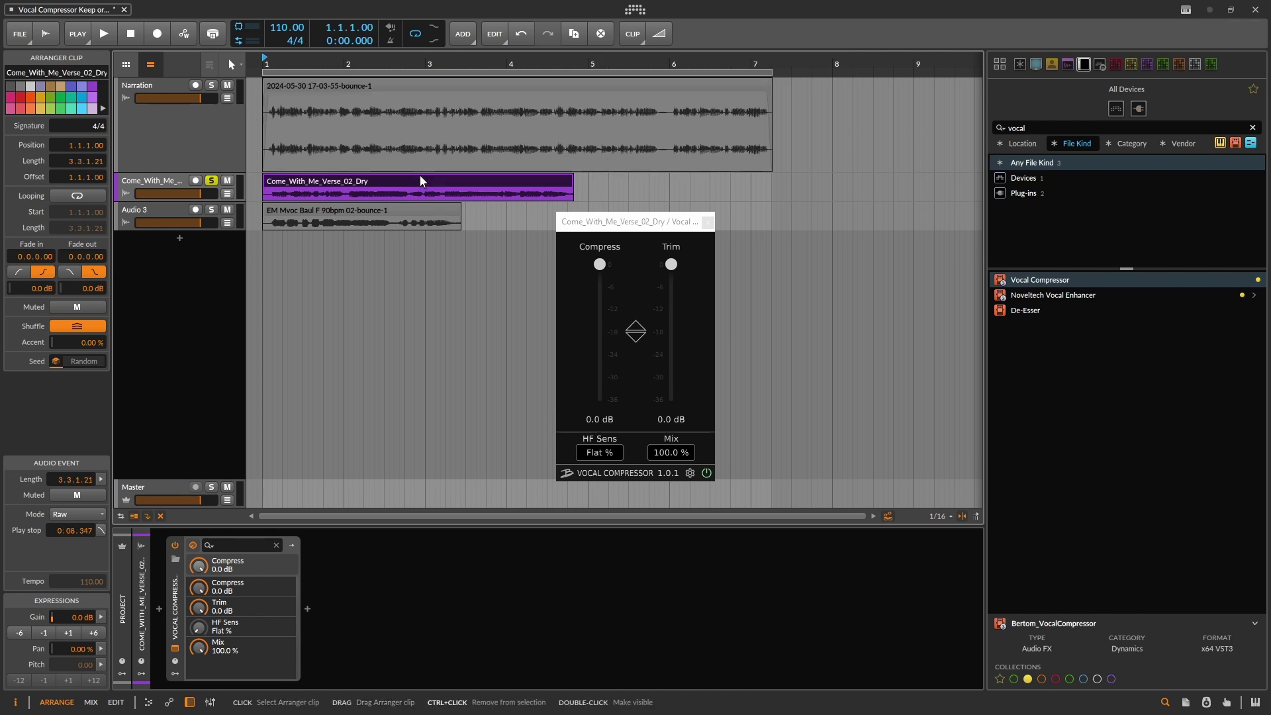
{"action": "key", "text": "space"}
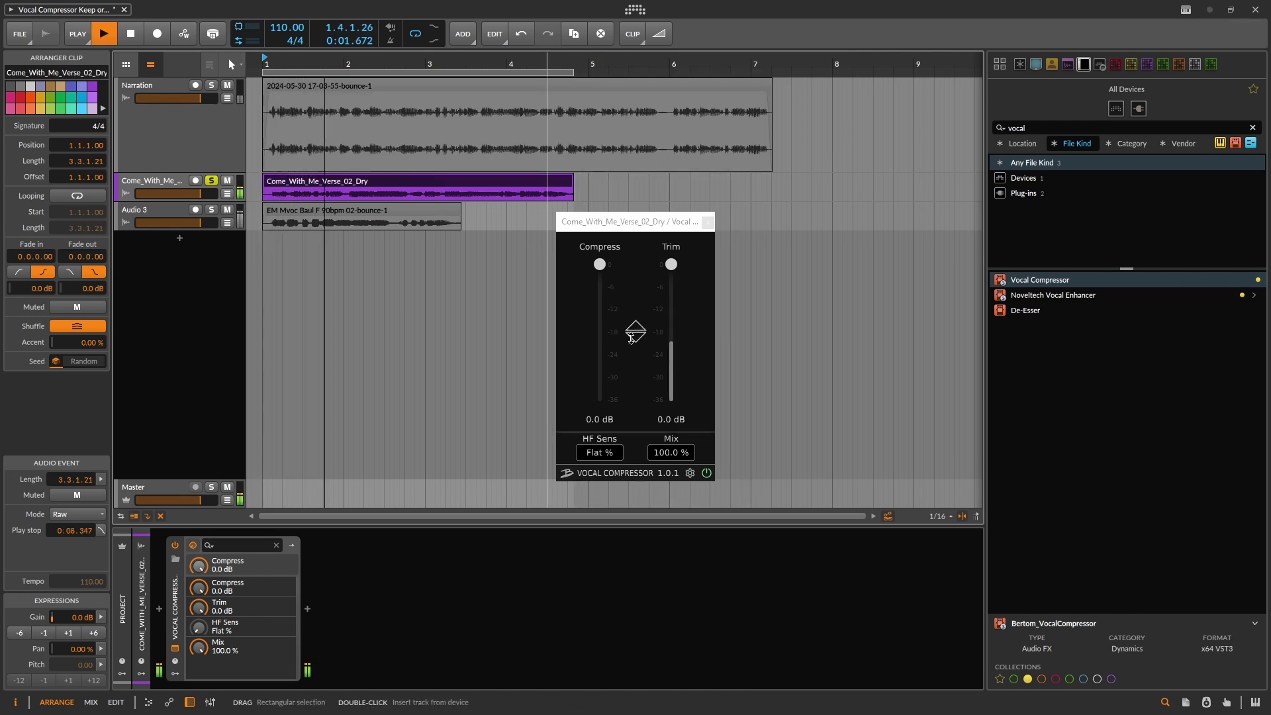
{"action": "key", "text": "space"}
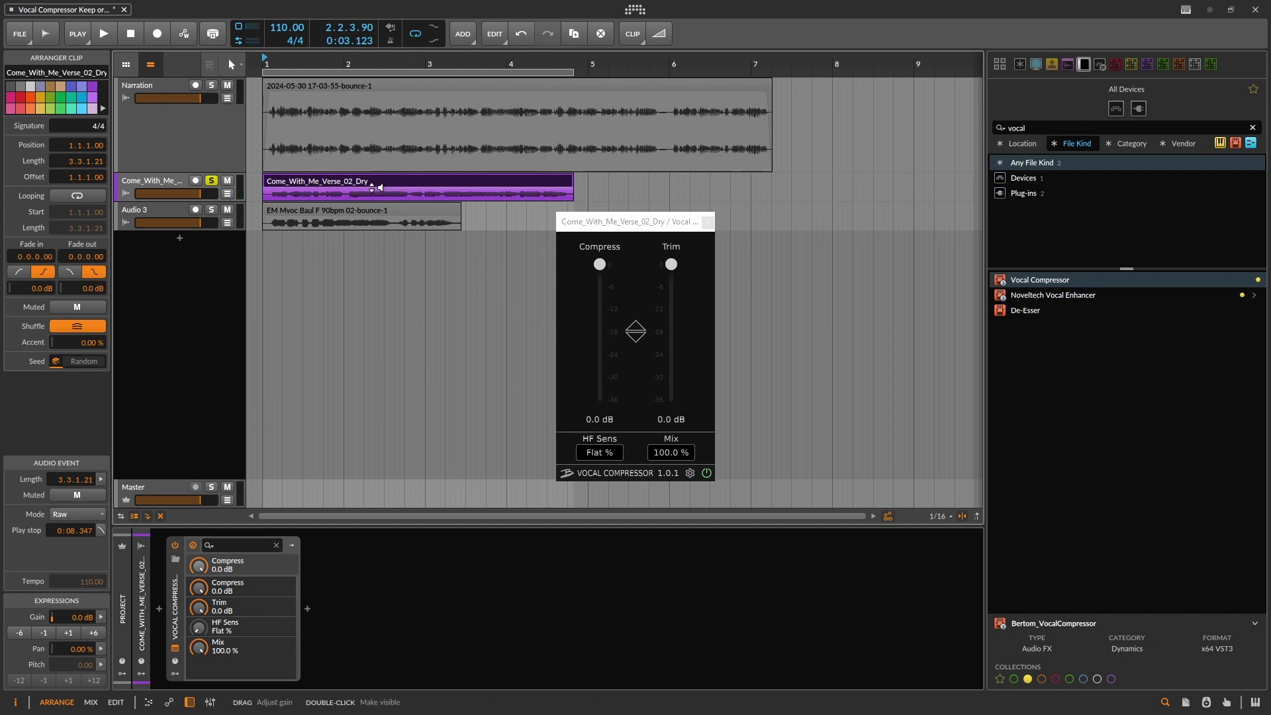
Step: Enlarge the Come_With_Me lane and set Compress -14.1 dB, Trim -8.6 dB, HF Sens off Flat
{"action": "left_click_drag", "start_coordinate": [226, 200], "coordinate": [227, 266]}
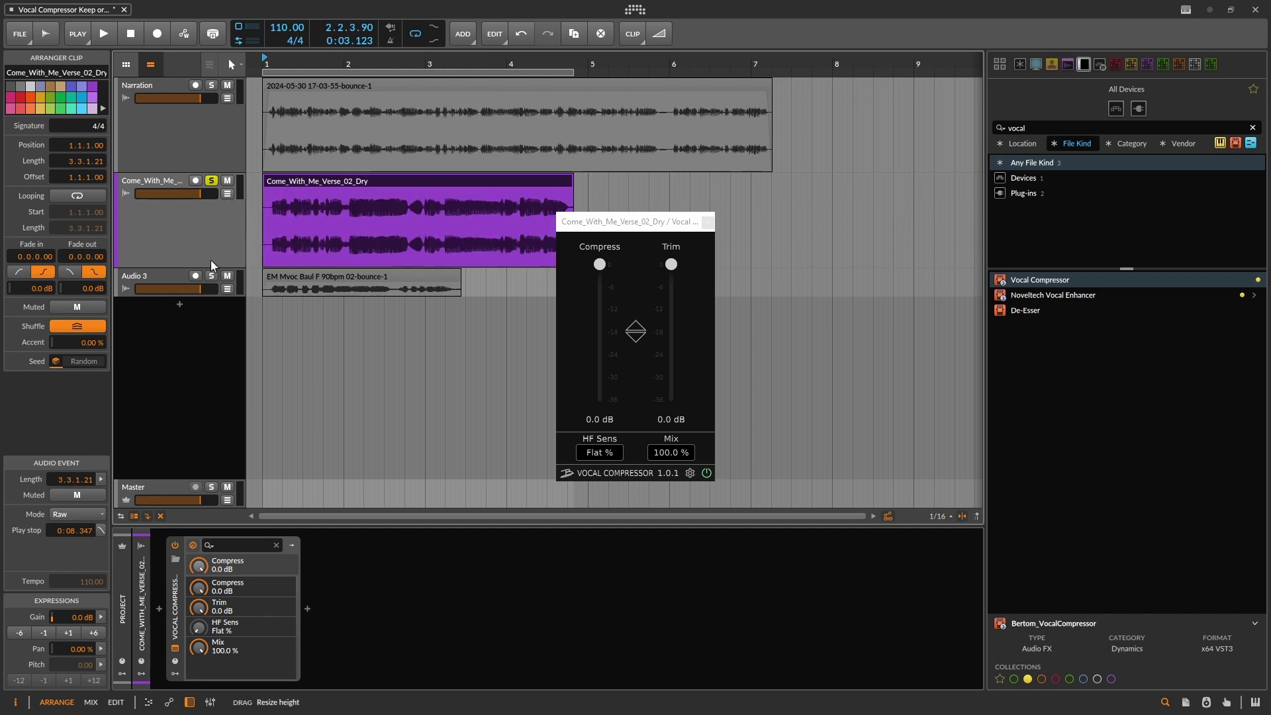
{"action": "key", "text": "space"}
{"action": "left_click_drag", "start_coordinate": [636, 336], "coordinate": [636, 390]}
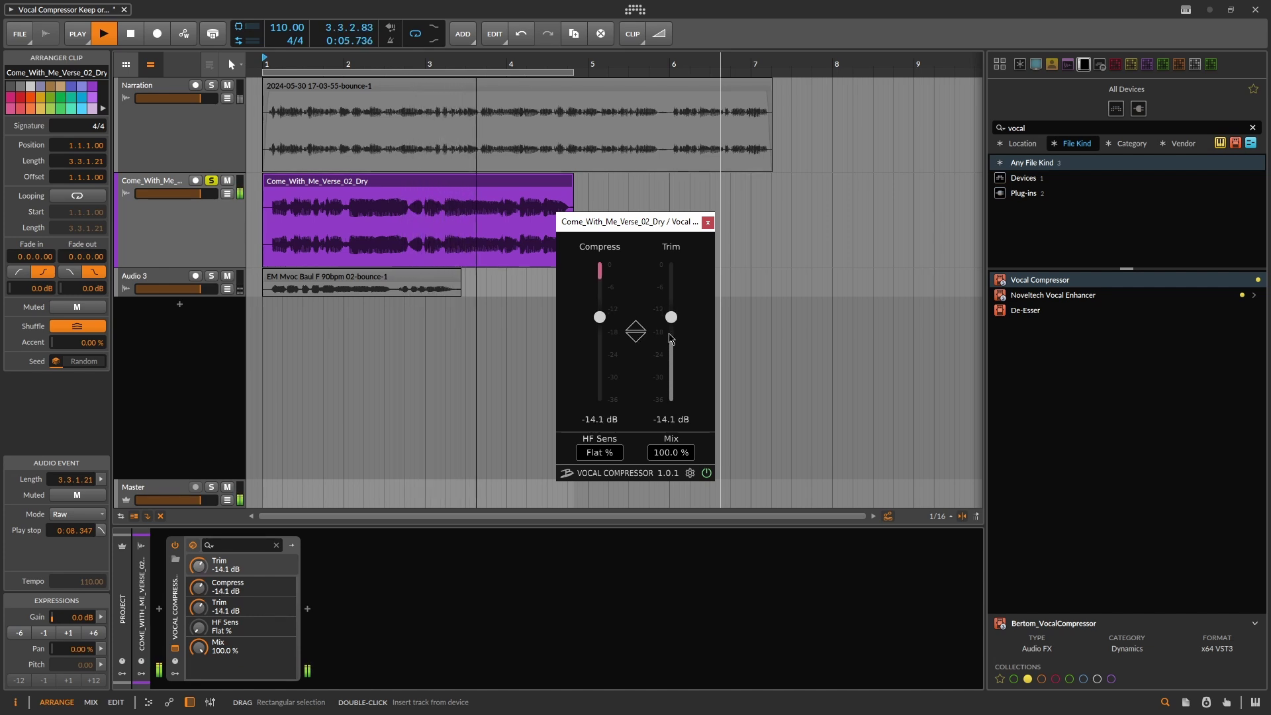
{"action": "left_click_drag", "start_coordinate": [670, 311], "coordinate": [670, 296]}
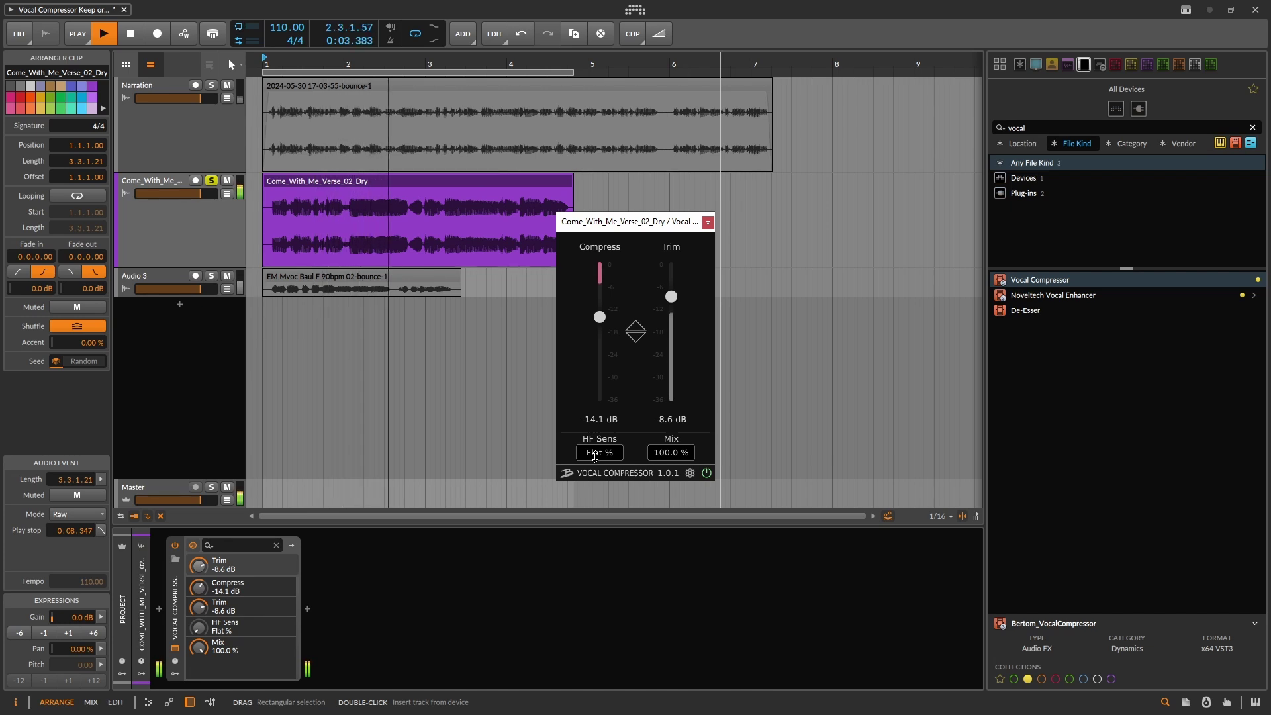
{"action": "left_click", "coordinate": [595, 454]}
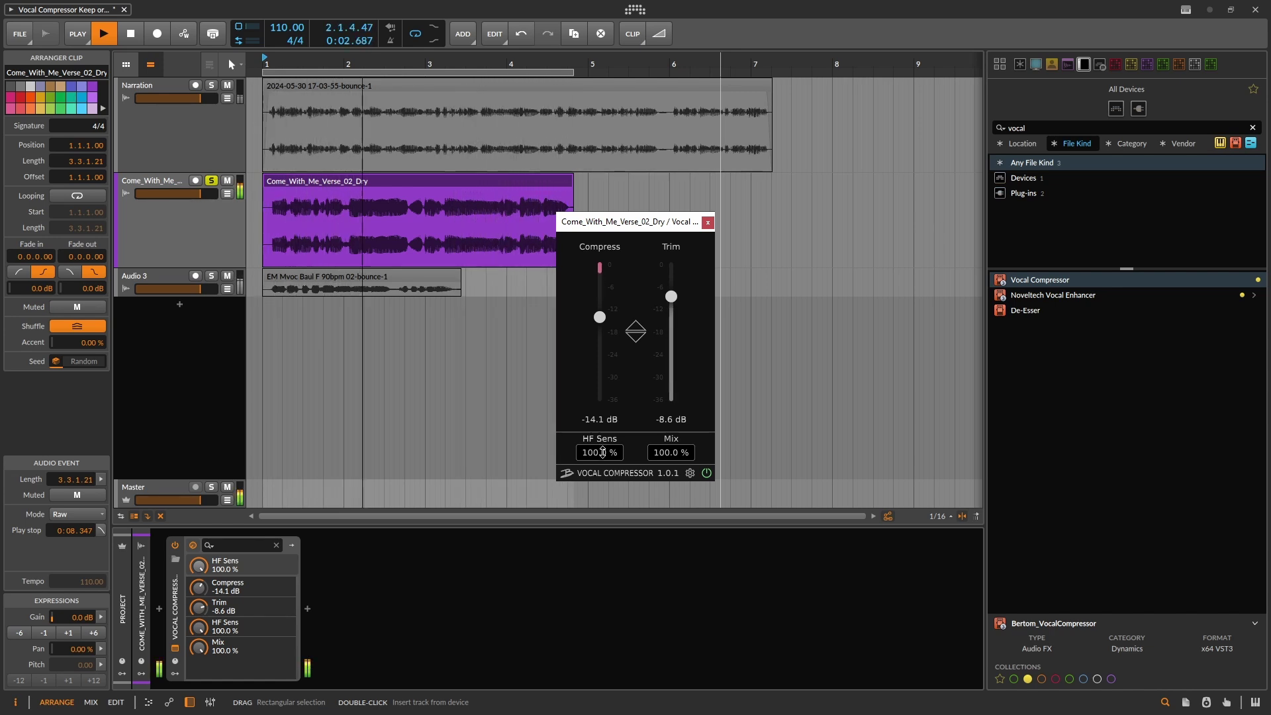
{"action": "key", "text": "space"}
{"action": "key", "text": "space"}
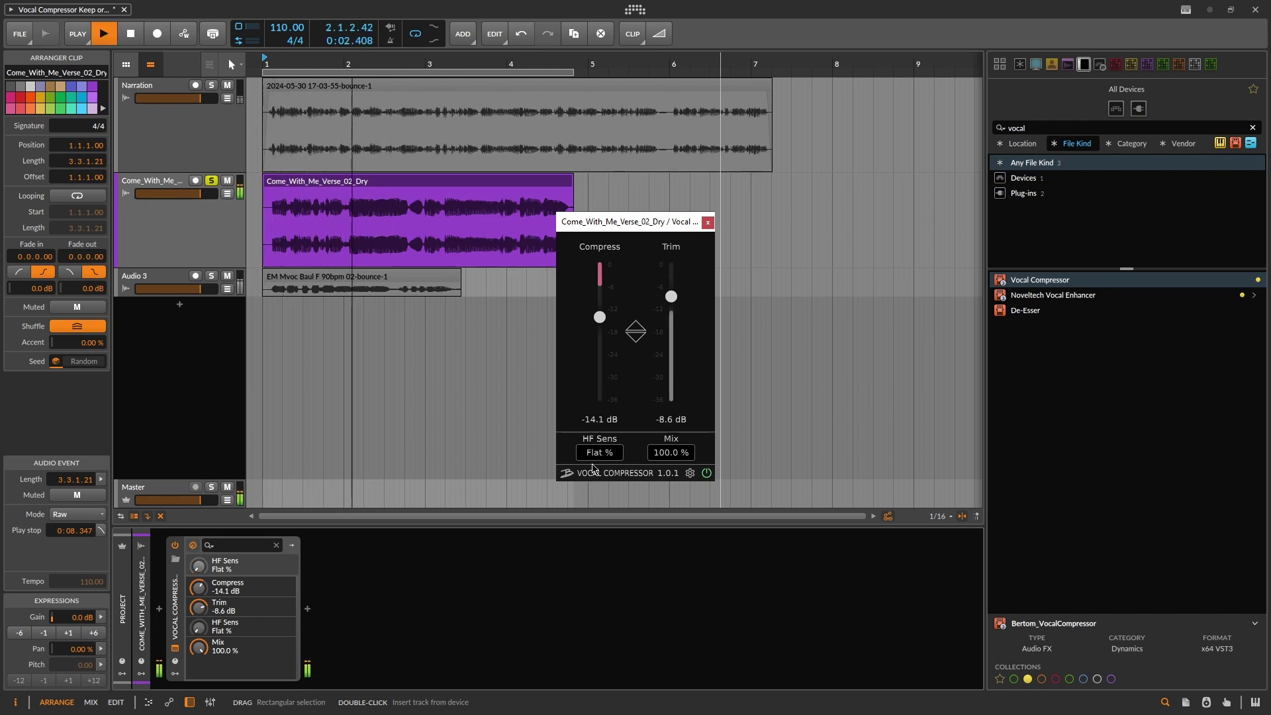
{"action": "key", "text": "space"}
{"action": "key", "text": "space"}
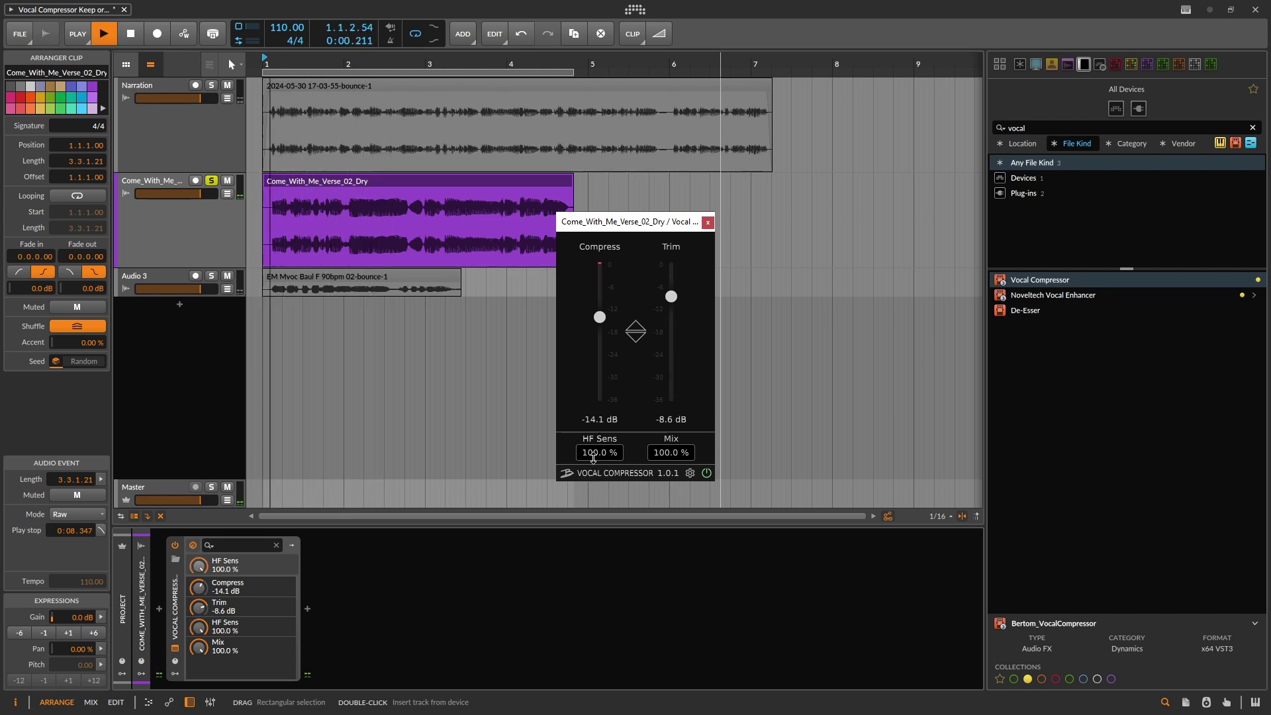
{"action": "key", "text": "space"}
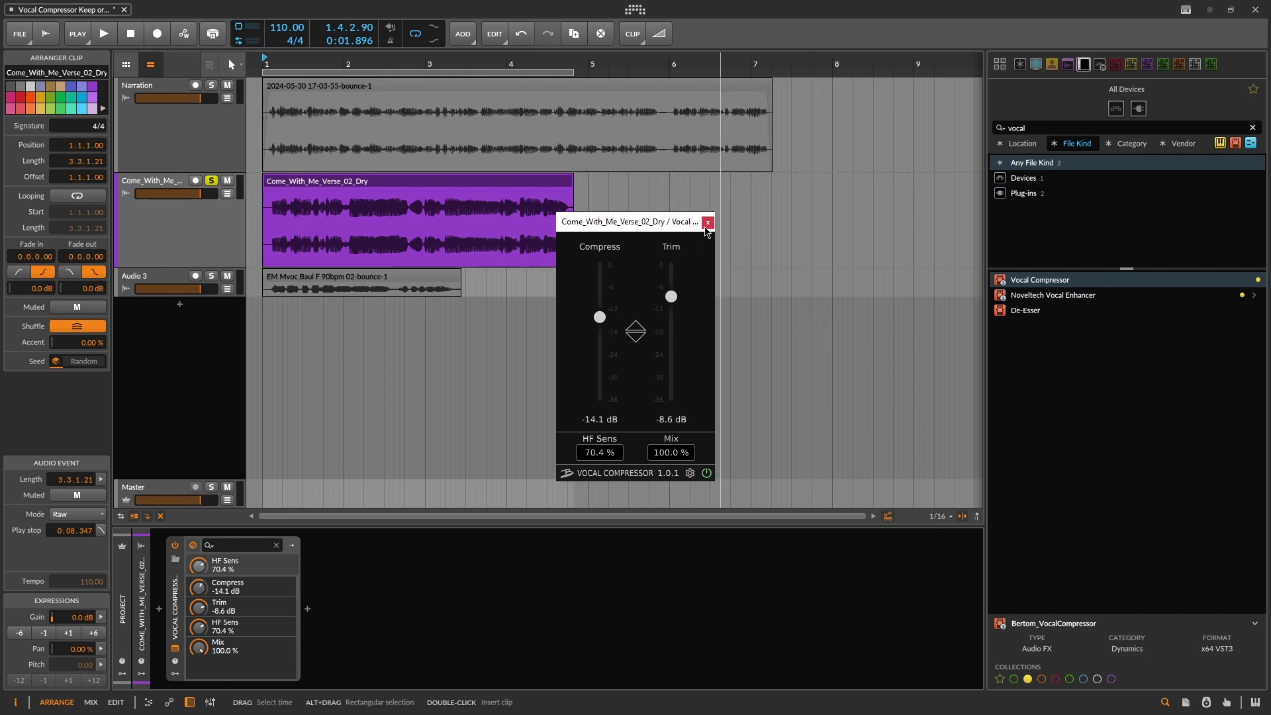
Step: Close the compressor window, solo Audio 3 instead of Come_With_Me, and add Vocal Compressor
{"action": "left_click", "coordinate": [707, 223]}
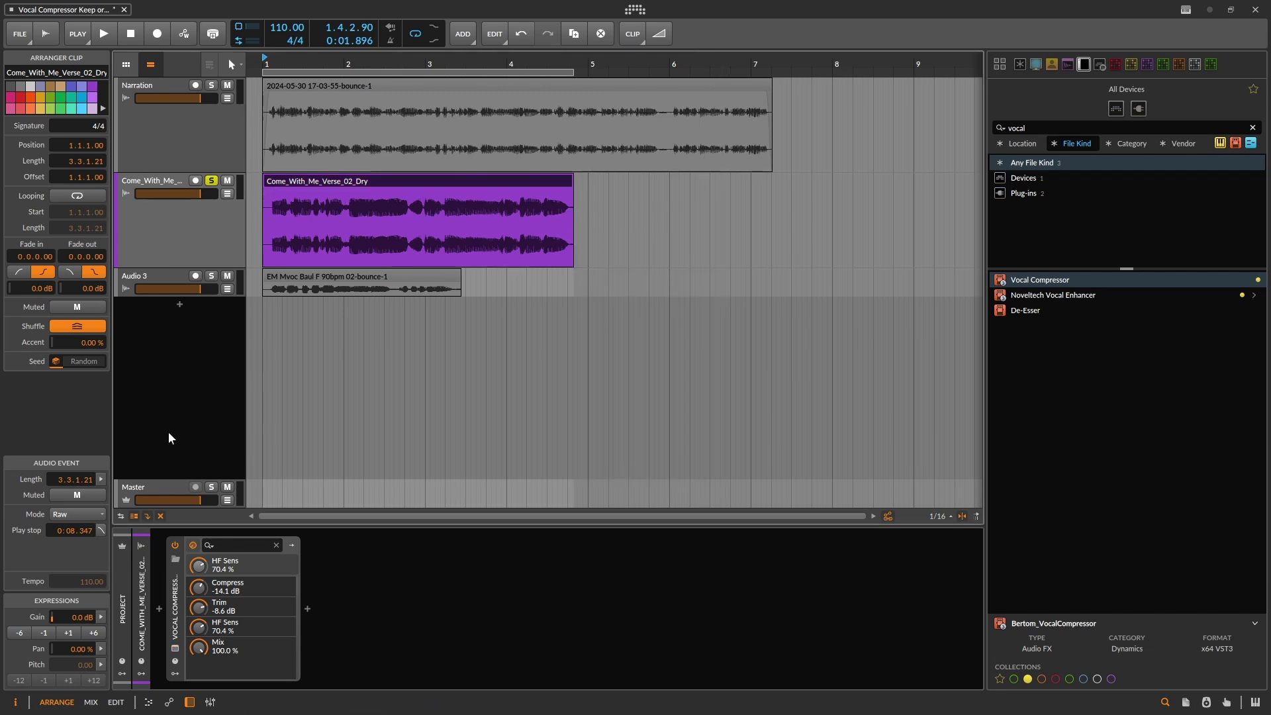
{"action": "left_click", "coordinate": [211, 180]}
{"action": "left_click", "coordinate": [211, 276]}
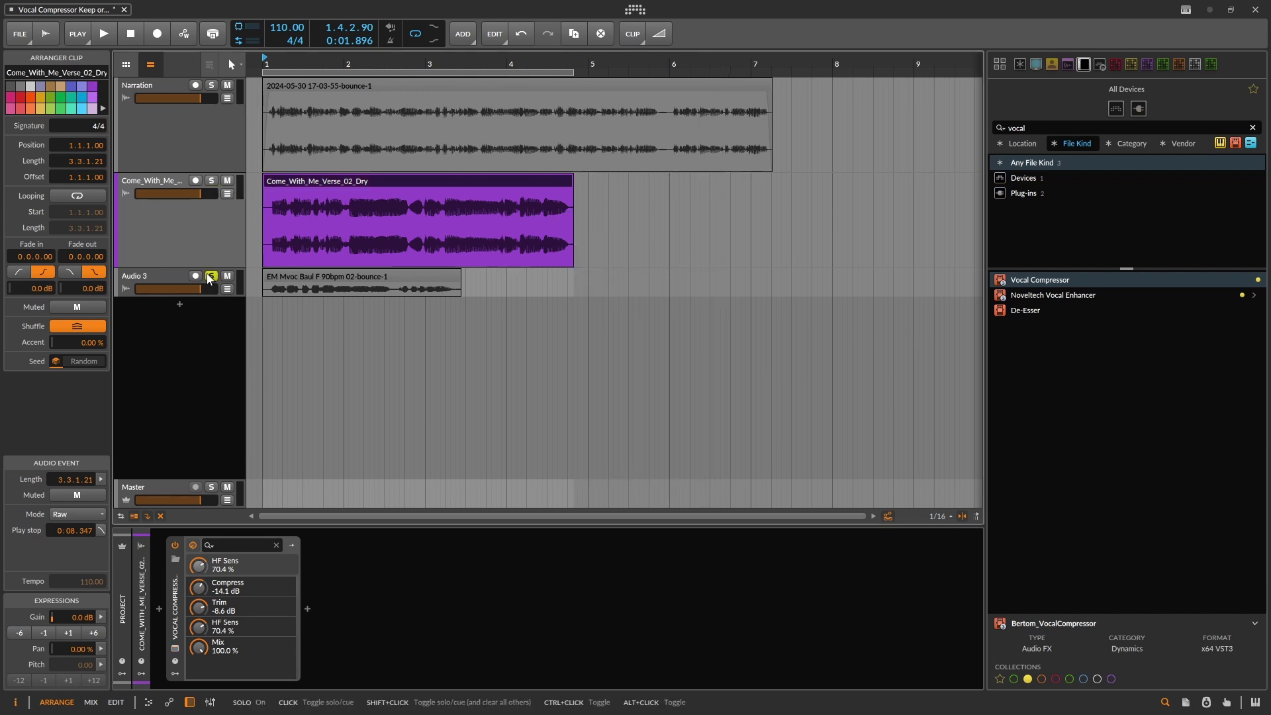
{"action": "left_click", "coordinate": [187, 278]}
{"action": "left_click_drag", "start_coordinate": [1044, 280], "coordinate": [670, 280]}
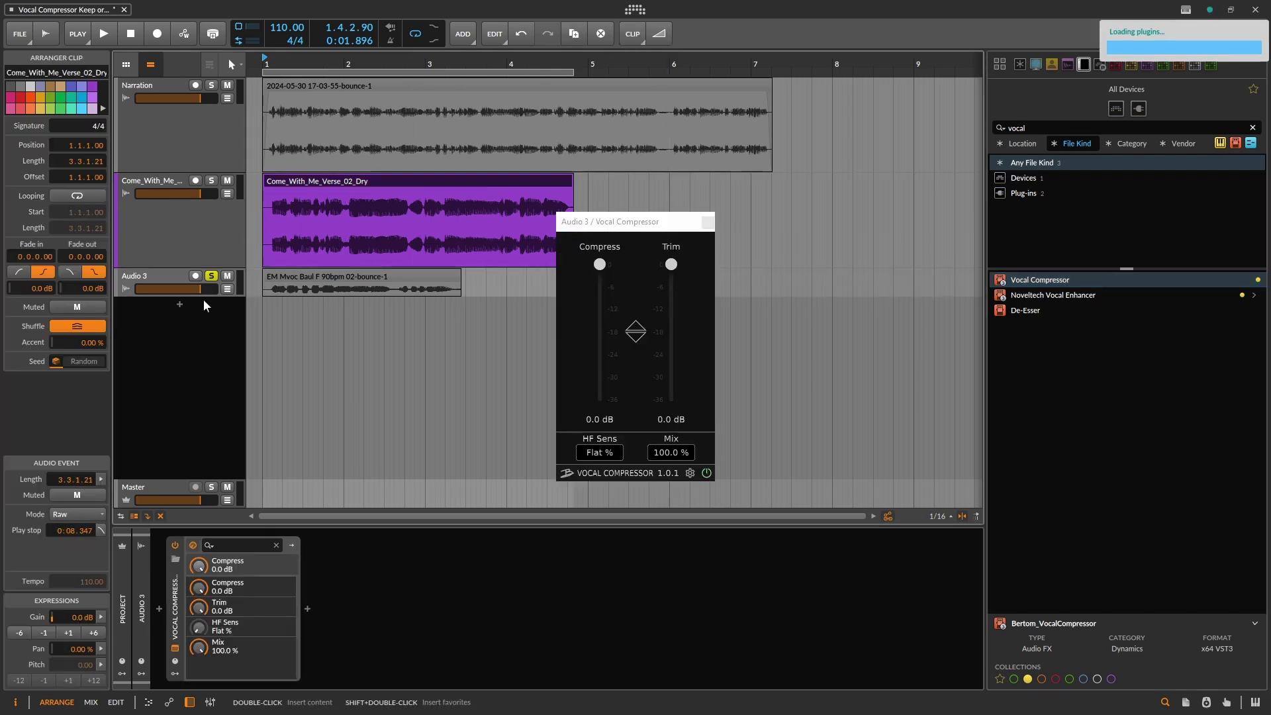
Step: Enlarge the Audio 3 lane and tune its compressor to Compress -21.9 dB, Trim -6.0 dB
{"action": "left_click_drag", "start_coordinate": [204, 298], "coordinate": [204, 418]}
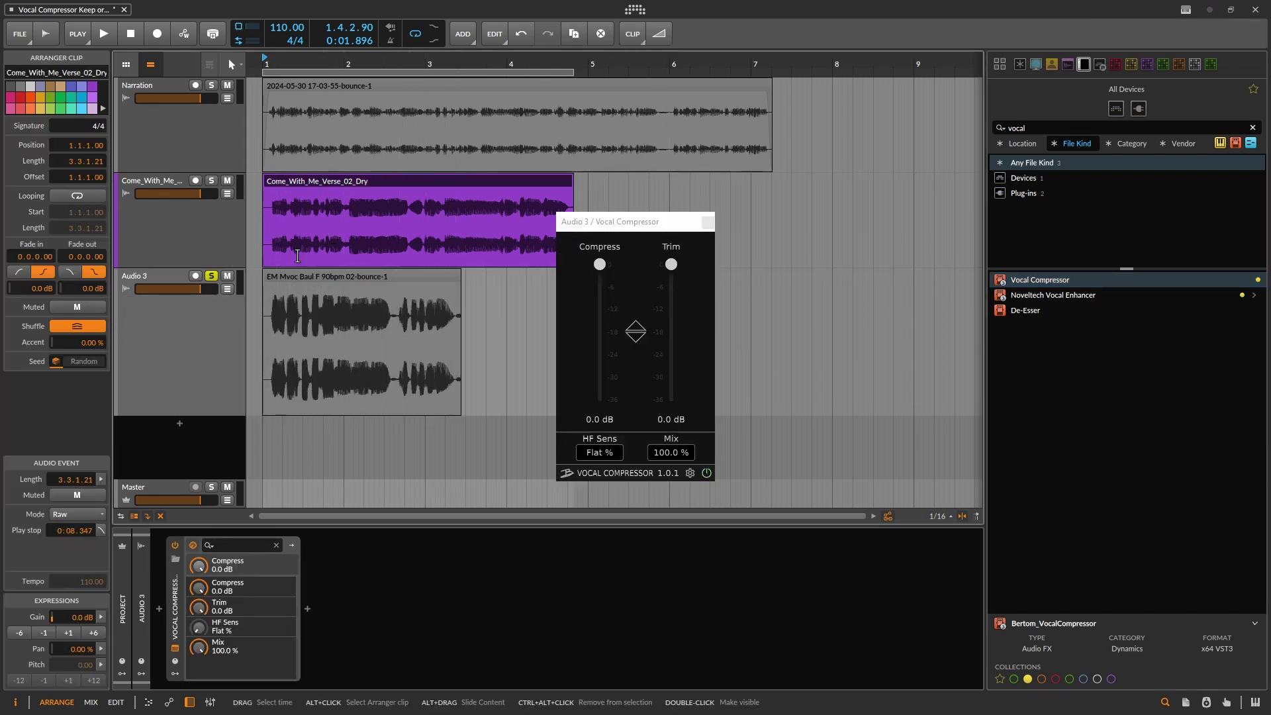
{"action": "key", "text": "space"}
{"action": "left_click", "coordinate": [387, 276]}
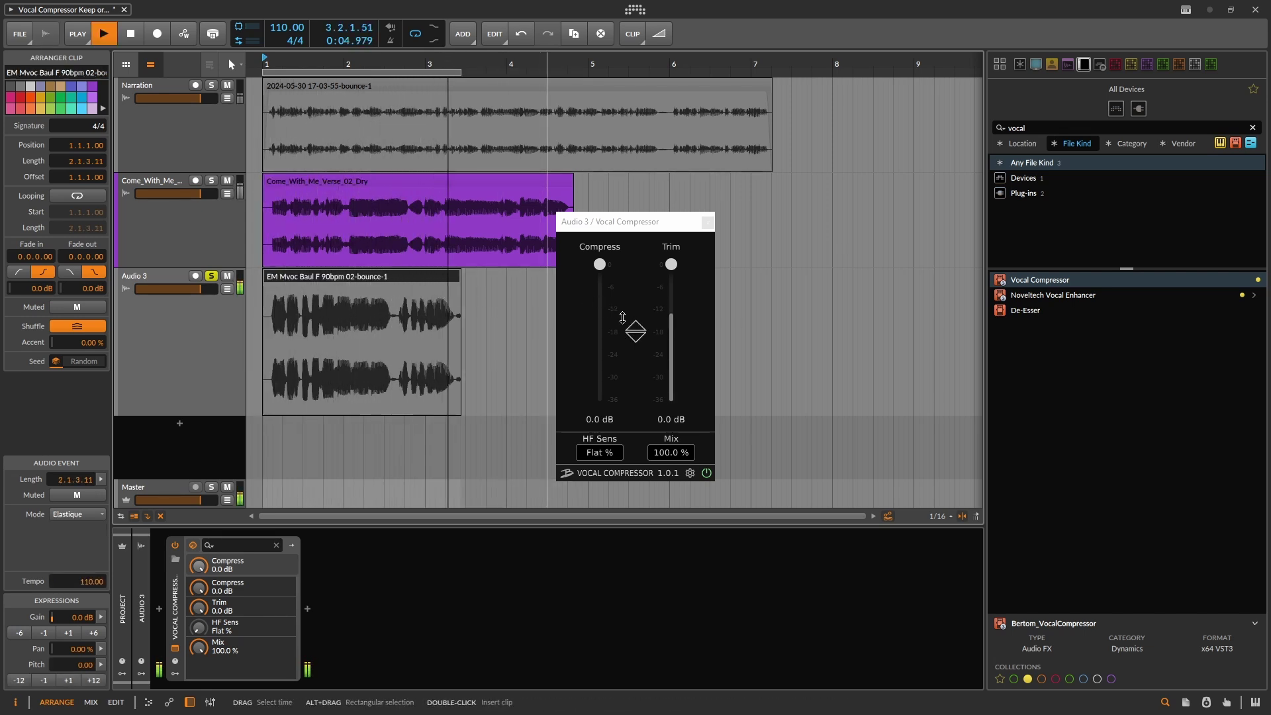
{"action": "key", "text": "space"}
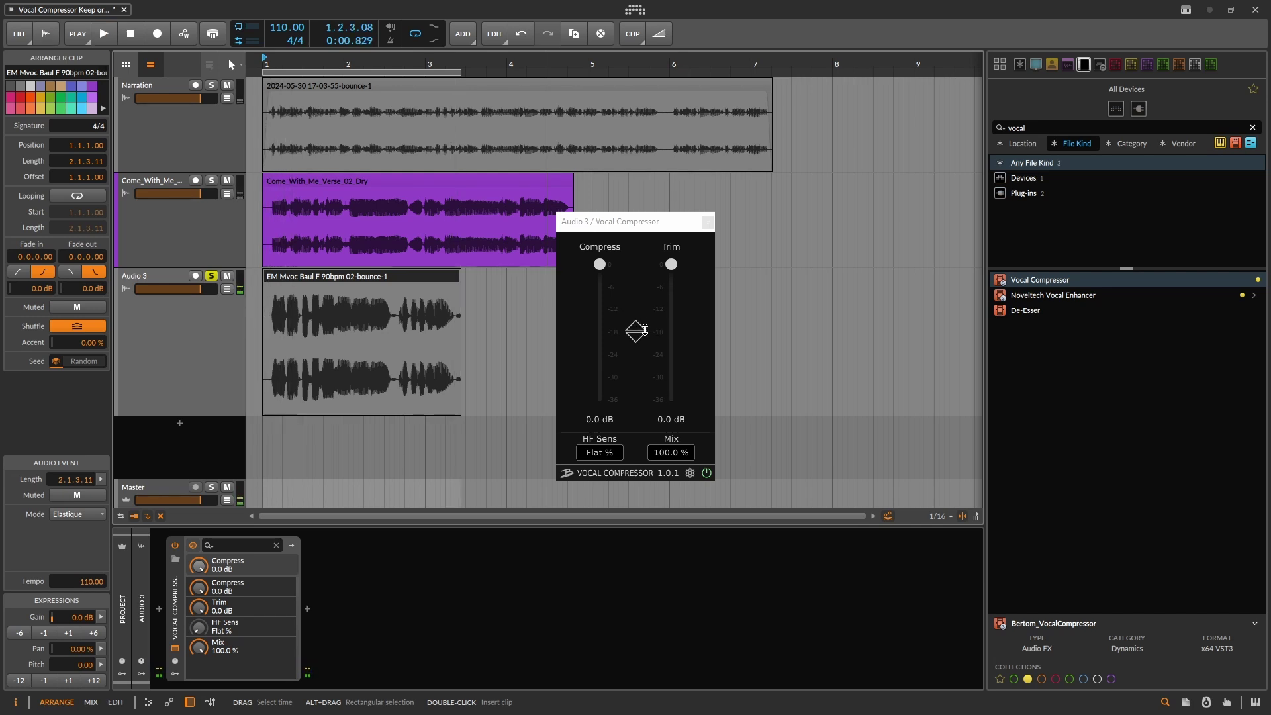
{"action": "key", "text": "space"}
{"action": "left_click_drag", "start_coordinate": [642, 329], "coordinate": [642, 400]}
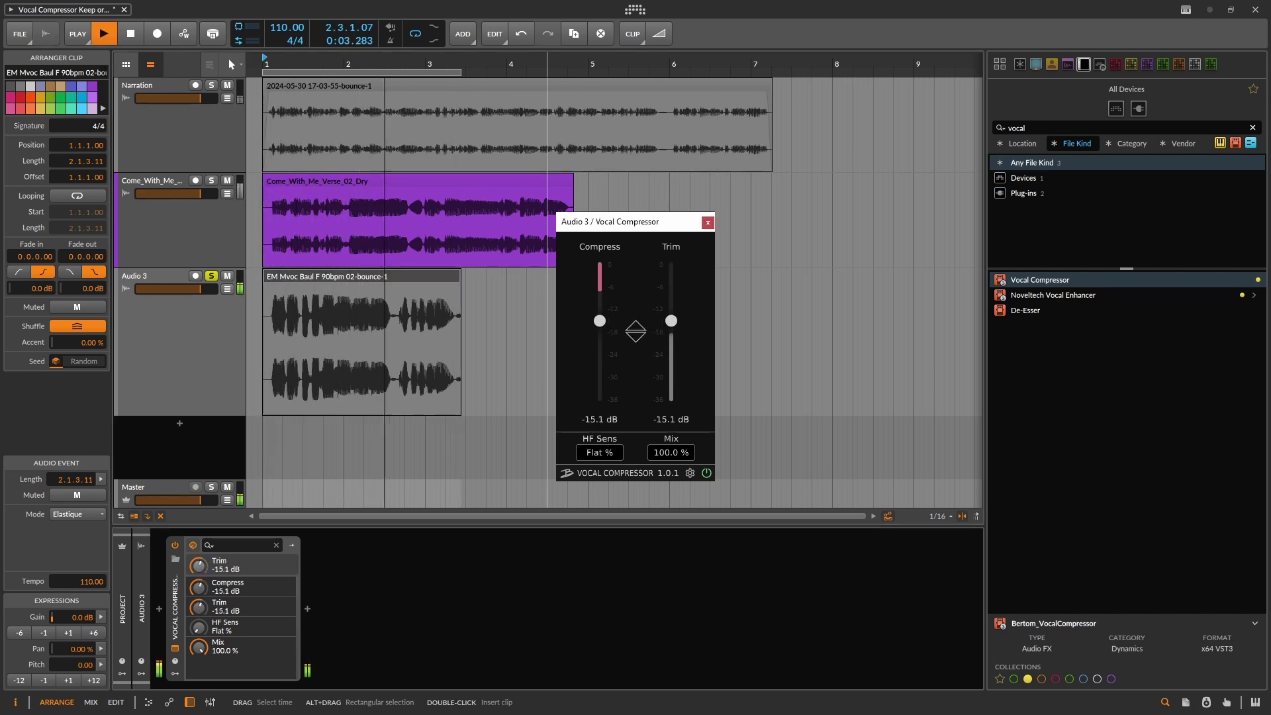
{"action": "left_click_drag", "start_coordinate": [635, 331], "coordinate": [671, 287]}
{"action": "mouse_move", "coordinate": [603, 327]}
{"action": "left_mouse_down"}
{"action": "mouse_move", "coordinate": [603, 345]}
{"action": "mouse_move", "coordinate": [618, 348]}
{"action": "left_mouse_up"}
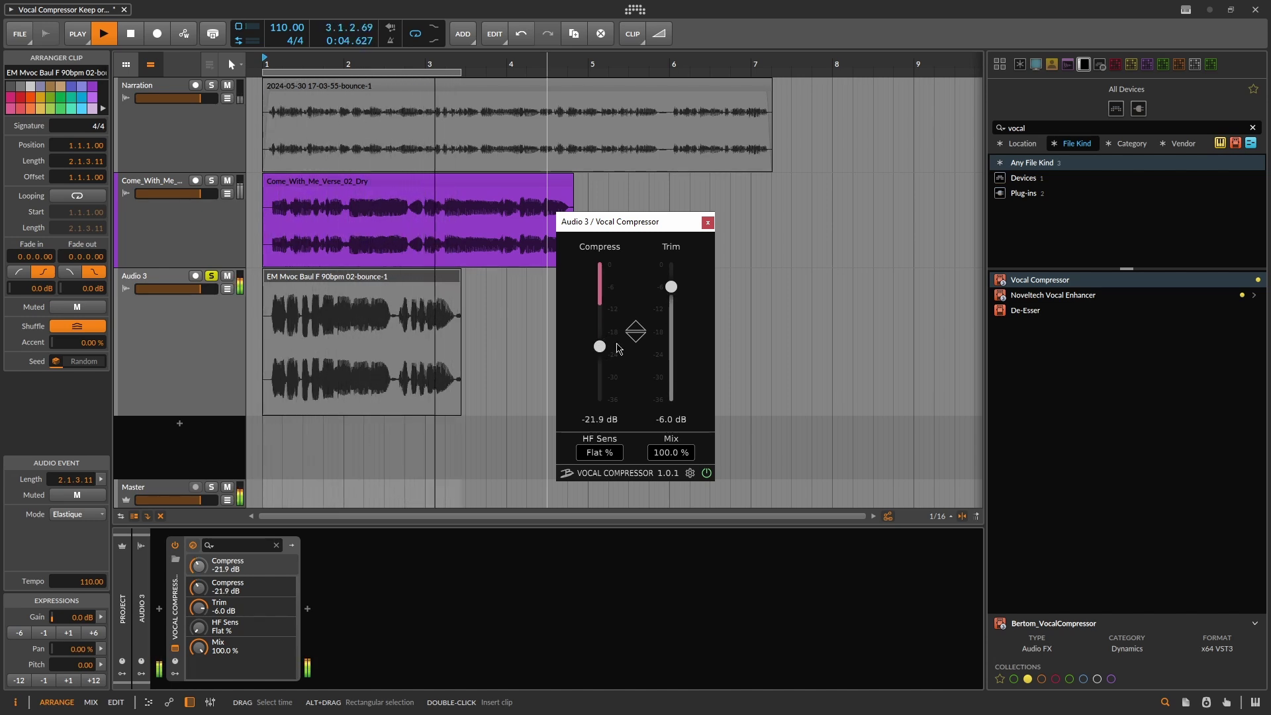
{"action": "key", "text": "space"}
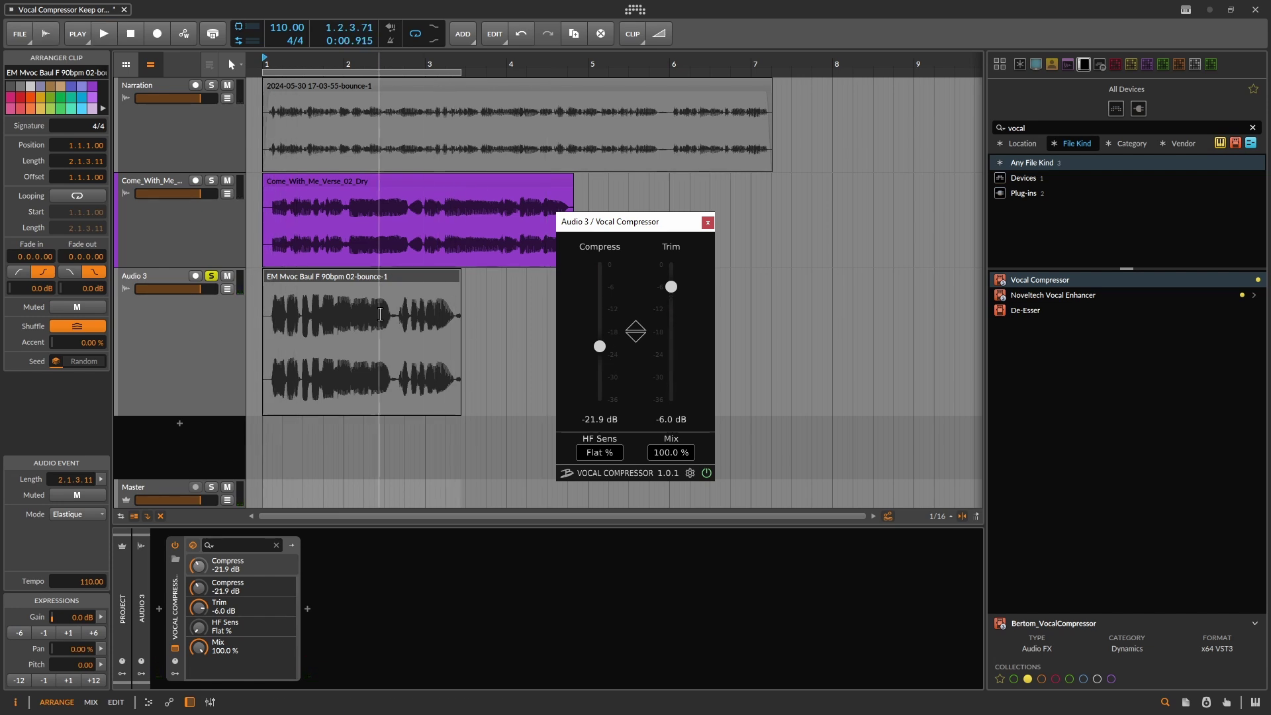
Step: Bounce the Audio 3 clip with default settings, producing the bounce-2 clip on Audio 4
{"action": "right_click", "coordinate": [374, 276]}
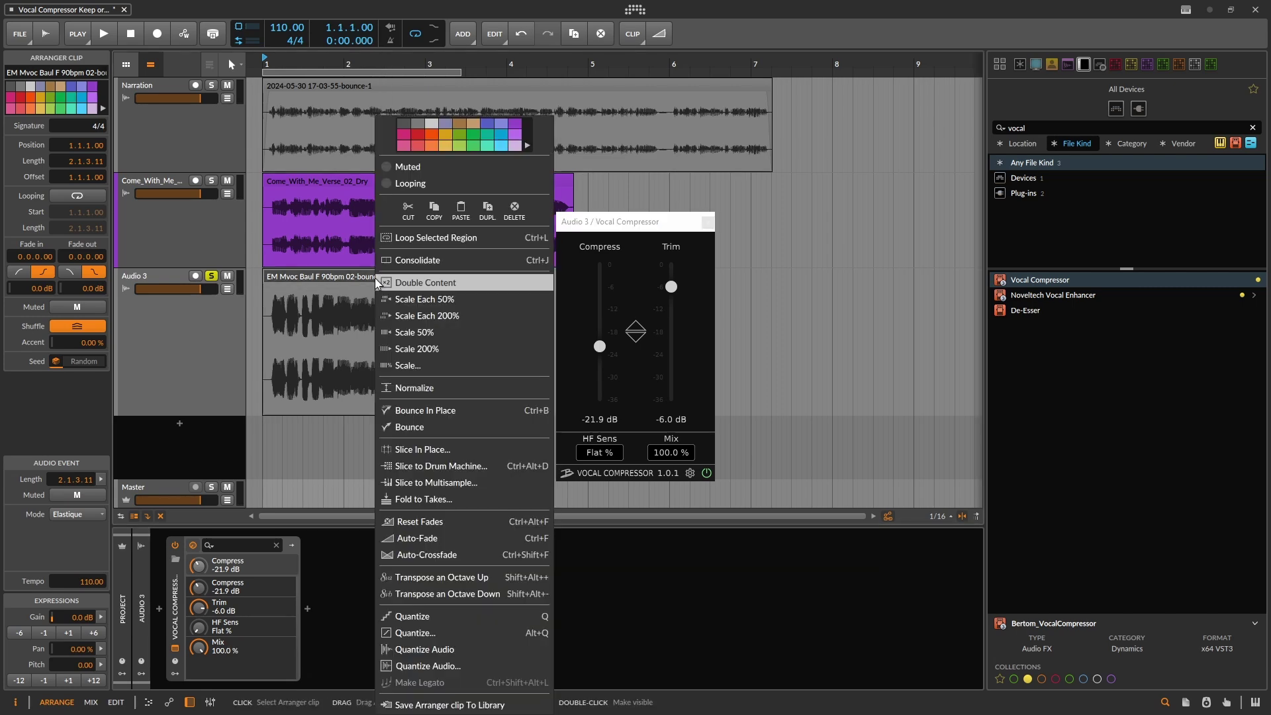
{"action": "left_click", "coordinate": [438, 427]}
{"action": "left_click", "coordinate": [657, 503]}
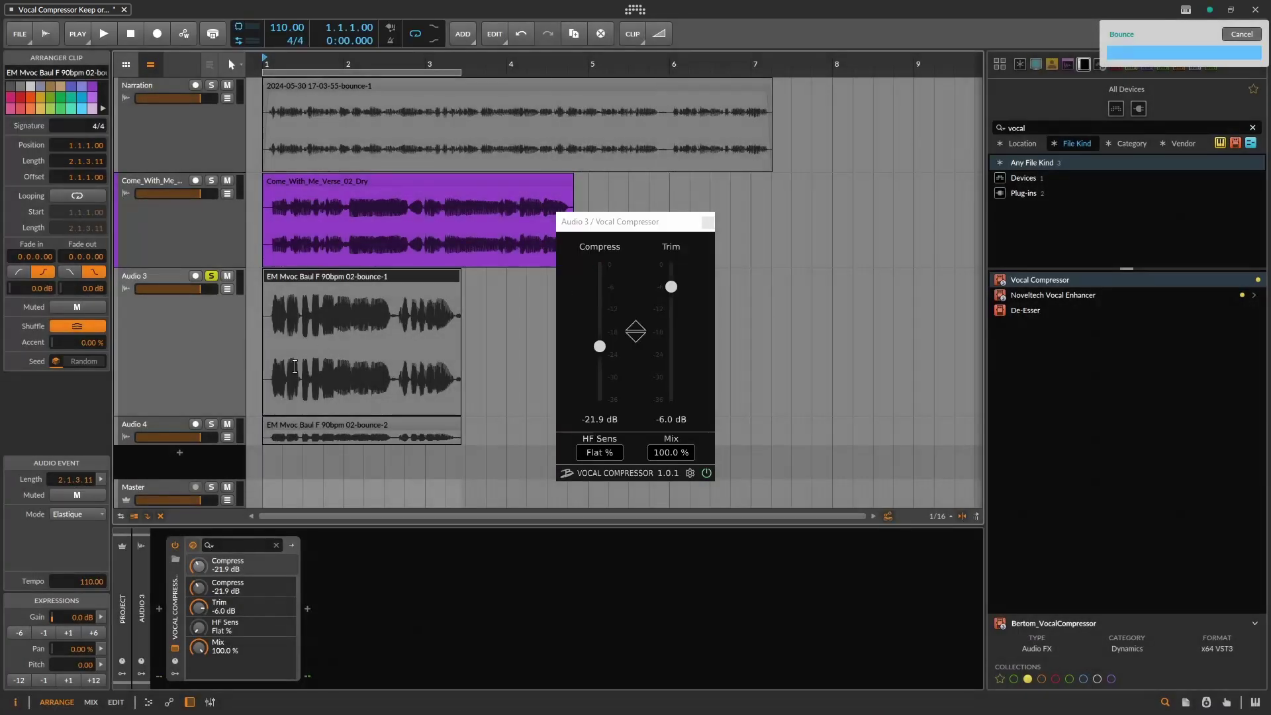
{"action": "scroll", "coordinate": [397, 364], "scroll_direction": "down", "scroll_amount": 1}
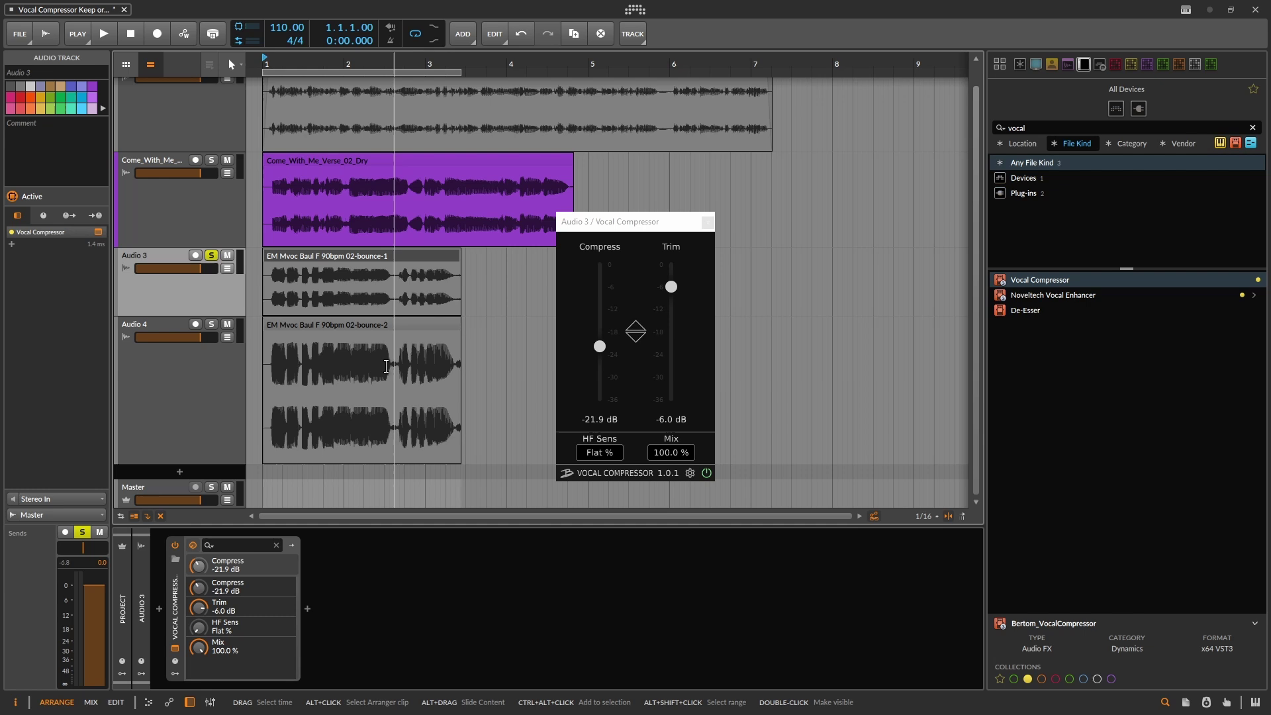
Step: Close the Vocal Compressor window, then delete the bounce-2 clip and the Audio 4 track
{"action": "left_click", "coordinate": [711, 224]}
{"action": "left_click", "coordinate": [364, 329]}
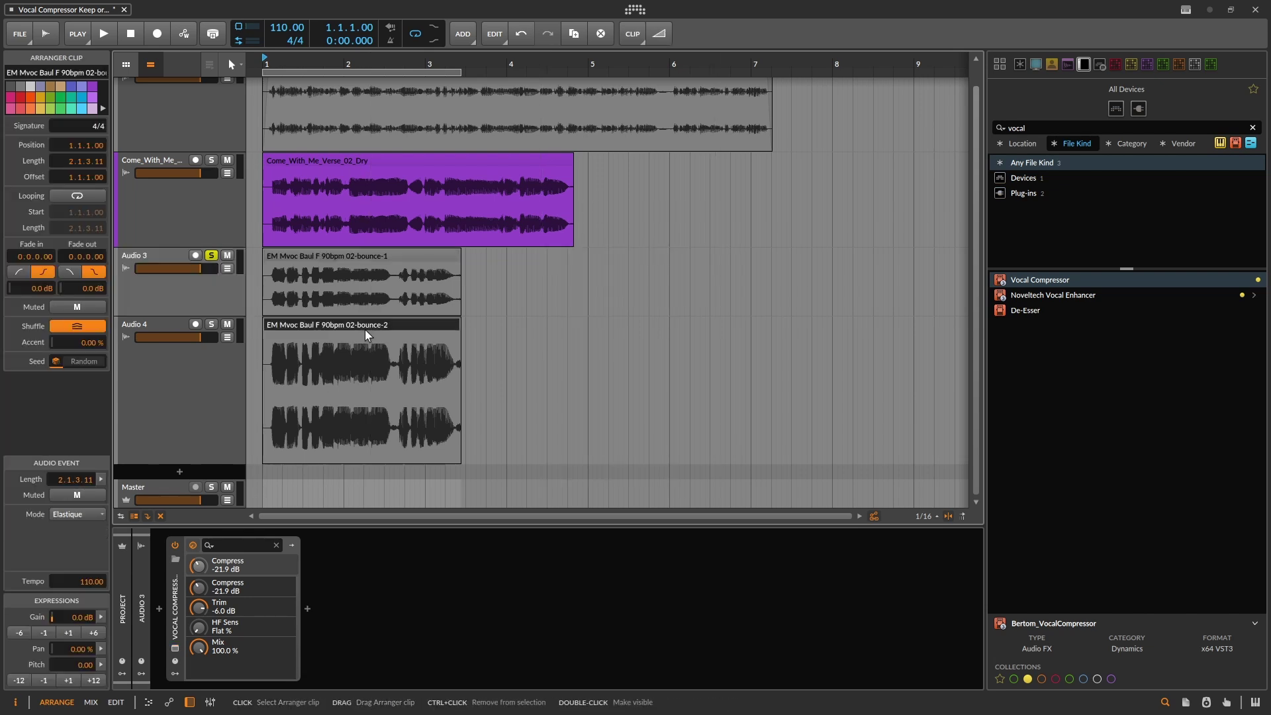
{"action": "key", "text": "Delete"}
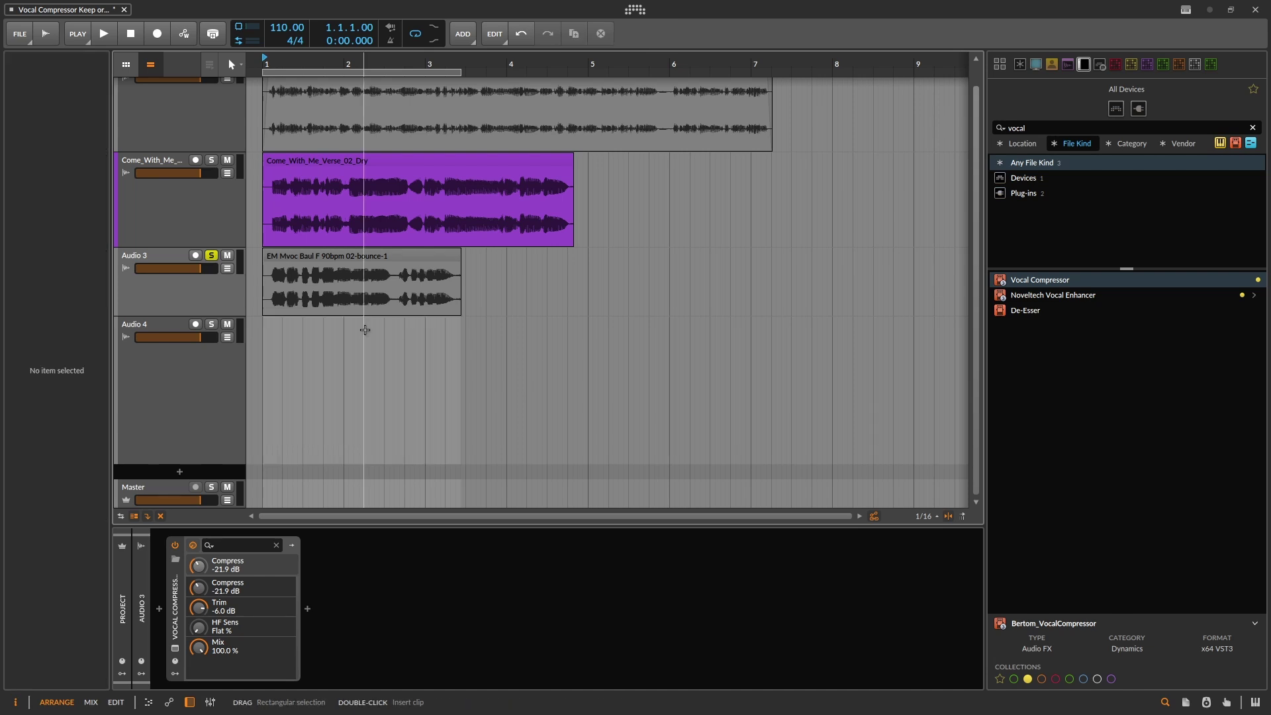
{"action": "left_click", "coordinate": [153, 319]}
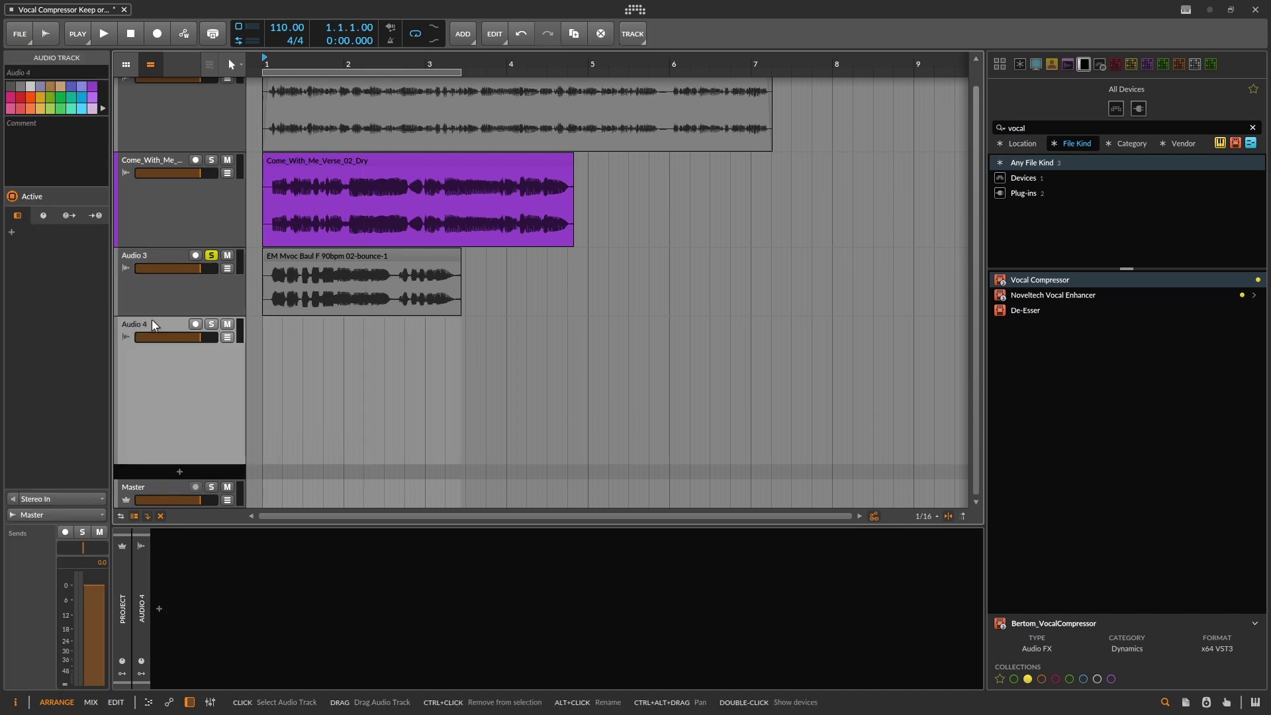
{"action": "key", "text": "Delete"}
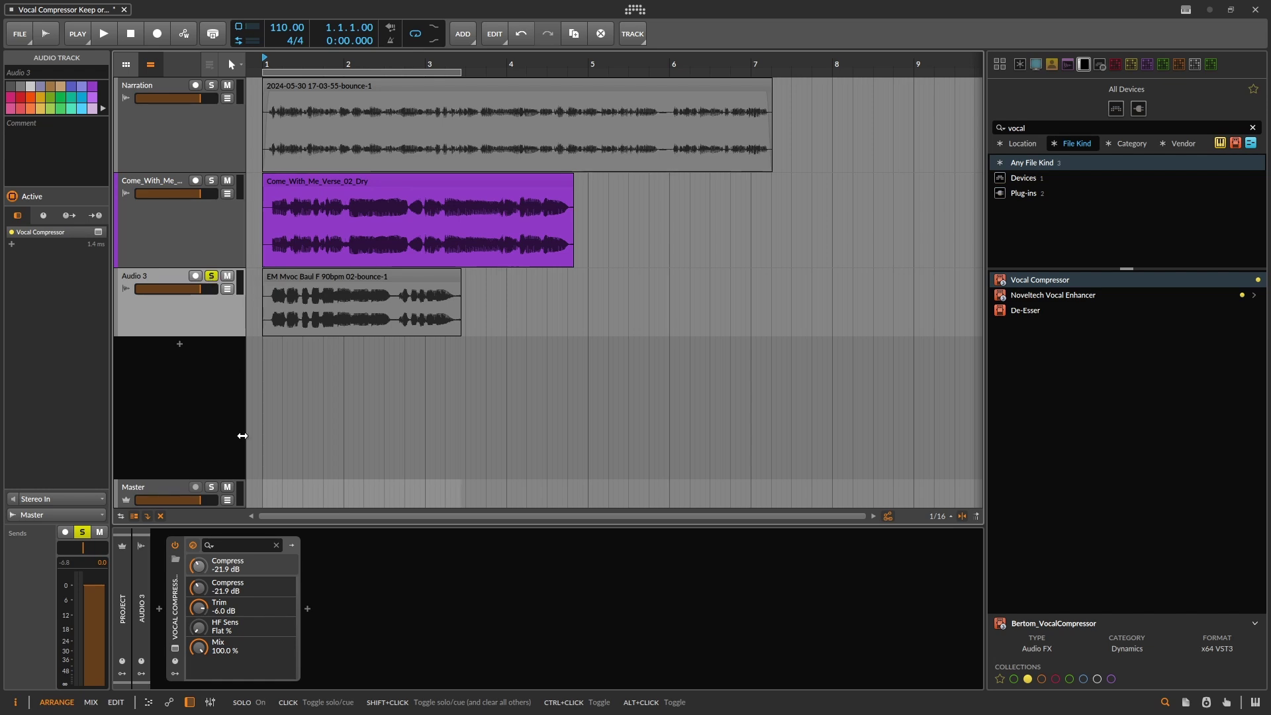
Step: Add a new FX track from the track area's context menu
{"action": "right_click", "coordinate": [153, 412]}
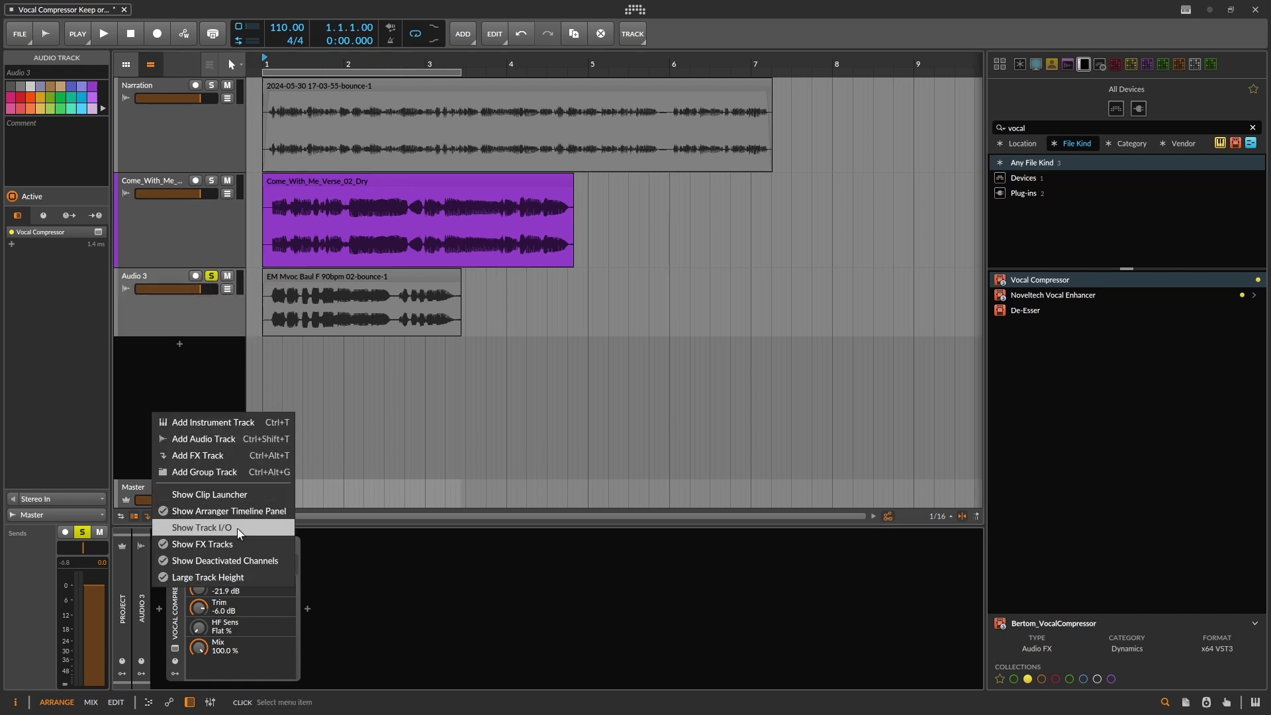
{"action": "left_click", "coordinate": [259, 456]}
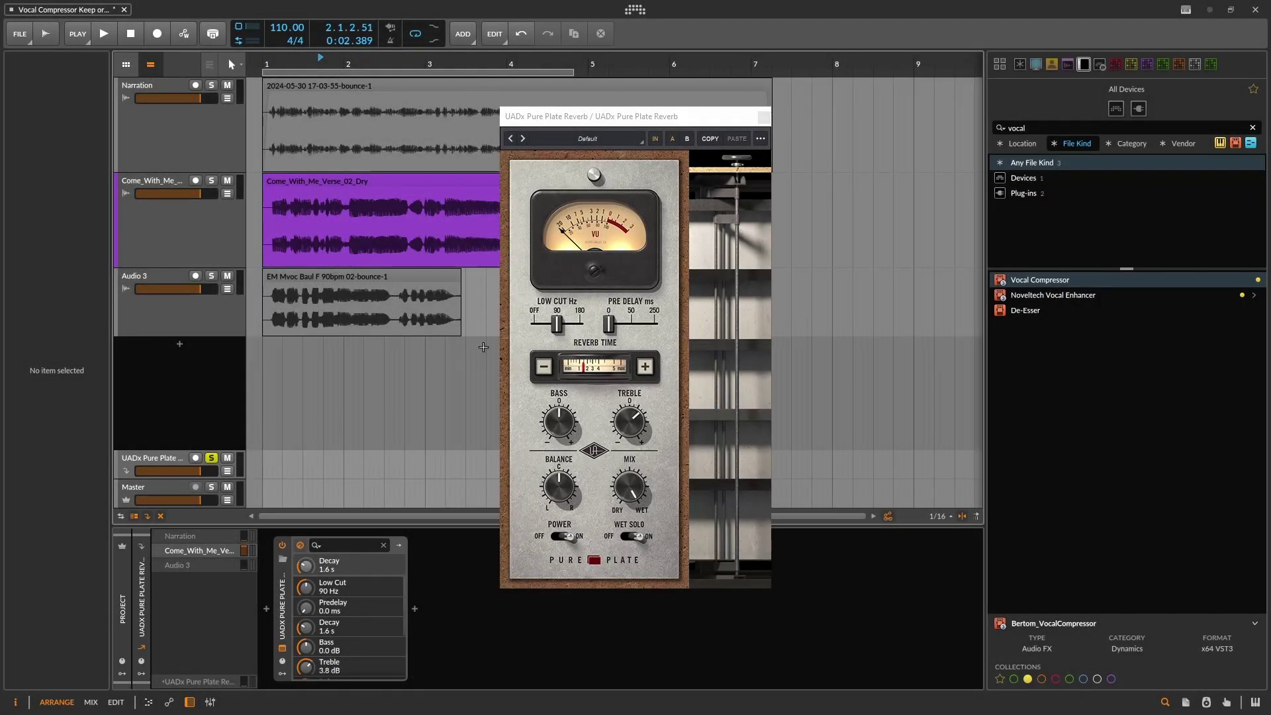
Step: Place Vocal Compressor after the plate reverb and set Compress to about -14.4 dB
{"action": "left_click_drag", "start_coordinate": [1010, 286], "coordinate": [795, 555]}
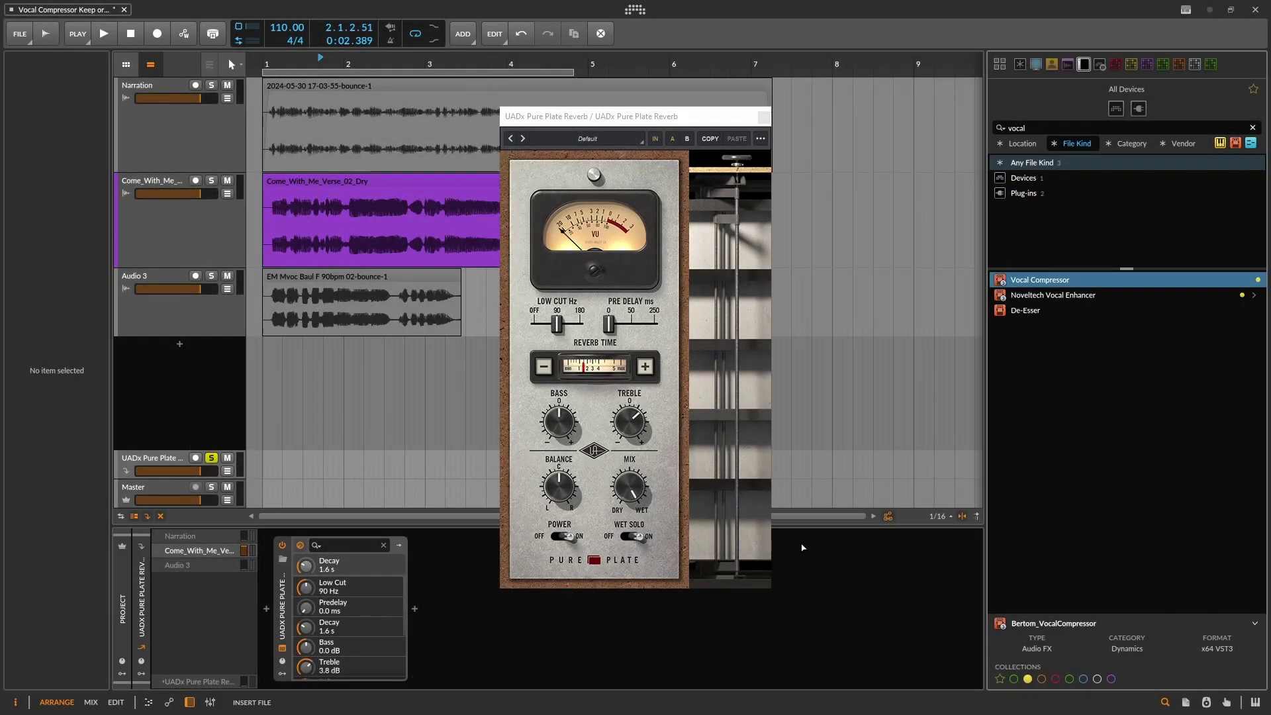
{"action": "left_click_drag", "start_coordinate": [783, 619], "coordinate": [783, 616]}
{"action": "key", "text": "space"}
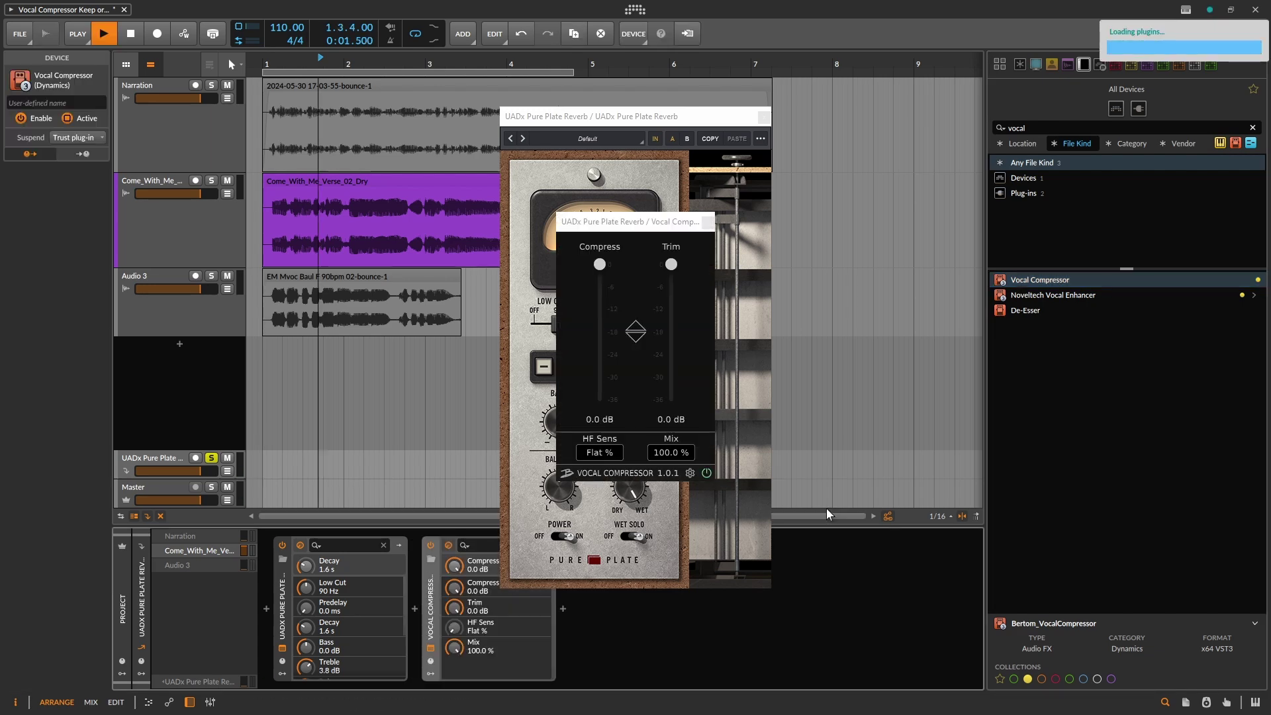
{"action": "left_click_drag", "start_coordinate": [636, 331], "coordinate": [635, 377]}
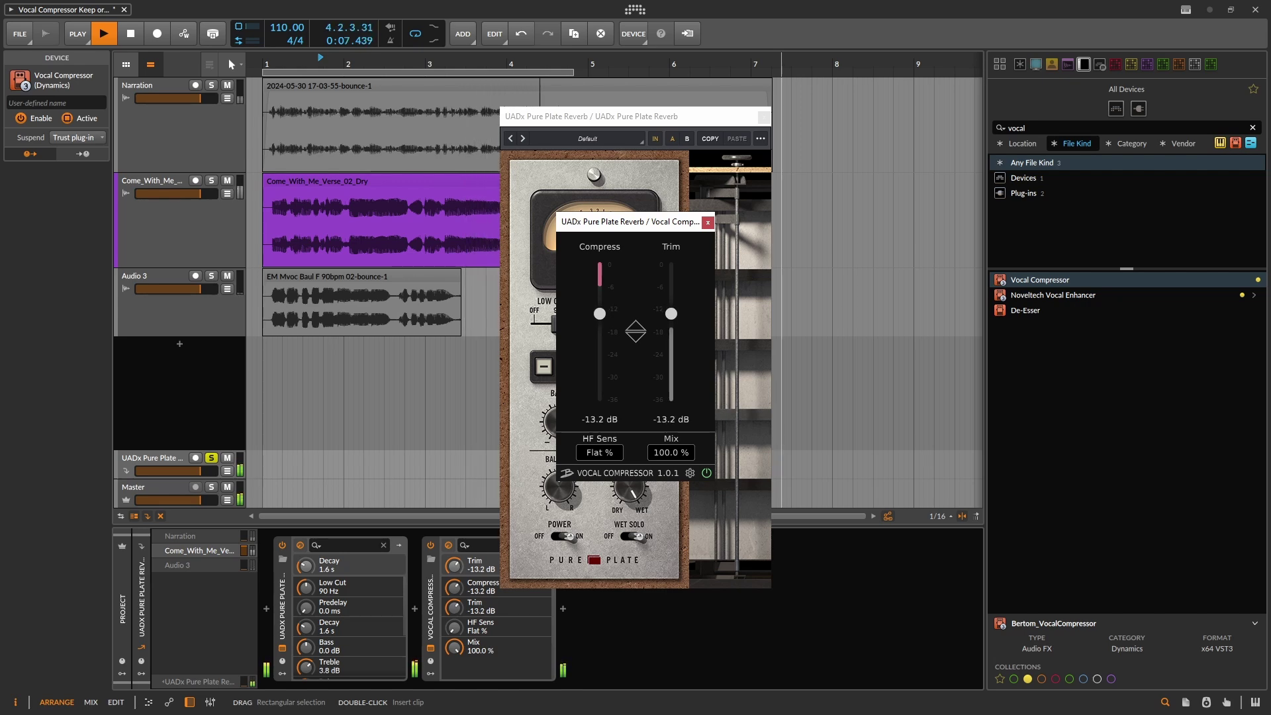
{"action": "left_click_drag", "start_coordinate": [635, 331], "coordinate": [671, 313]}
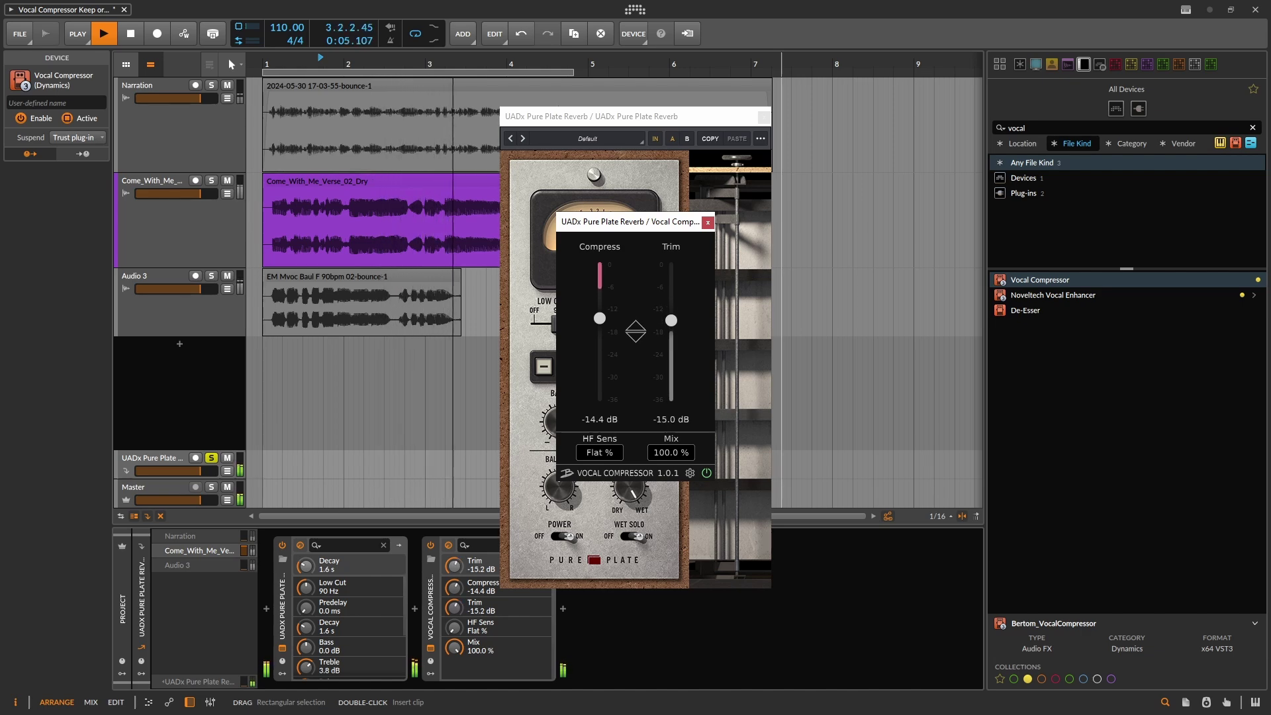
Step: Solo the Come_With_Me vocal, lower Trim to -18.5 dB and raise HF Sens to 71.6%
{"action": "left_click", "coordinate": [211, 180]}
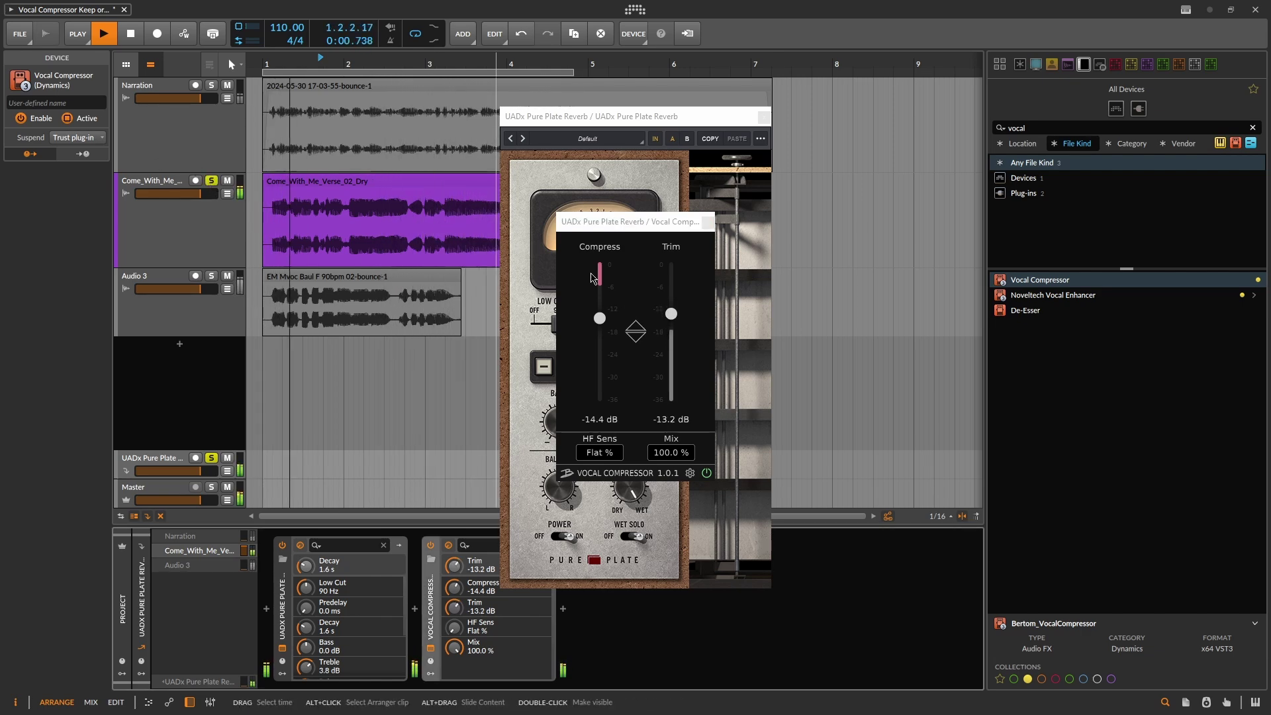
{"action": "mouse_move", "coordinate": [671, 313]}
{"action": "left_mouse_down"}
{"action": "mouse_move", "coordinate": [671, 399]}
{"action": "mouse_move", "coordinate": [671, 333]}
{"action": "left_mouse_up"}
{"action": "left_click_drag", "start_coordinate": [595, 459], "coordinate": [595, 430]}
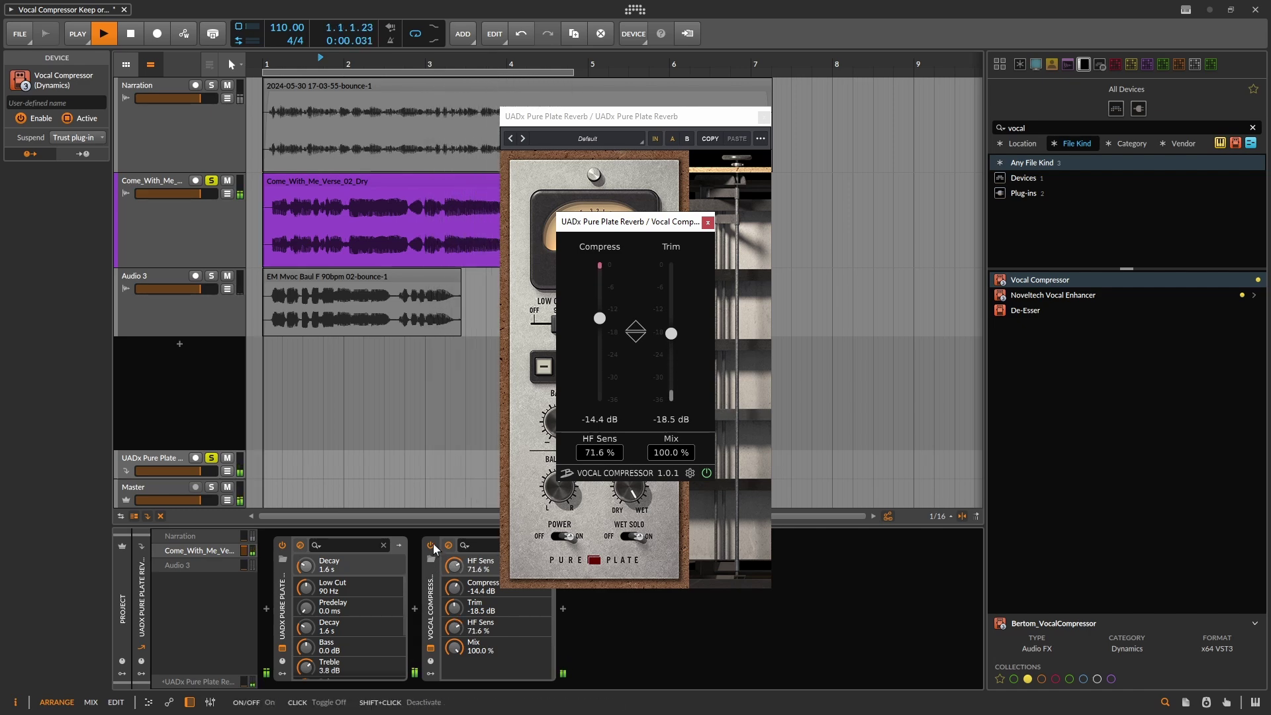
Step: Lower the reverb FX track volume to about -18.7 dB and A/B the Vocal Compressor bypass
{"action": "key", "text": "space"}
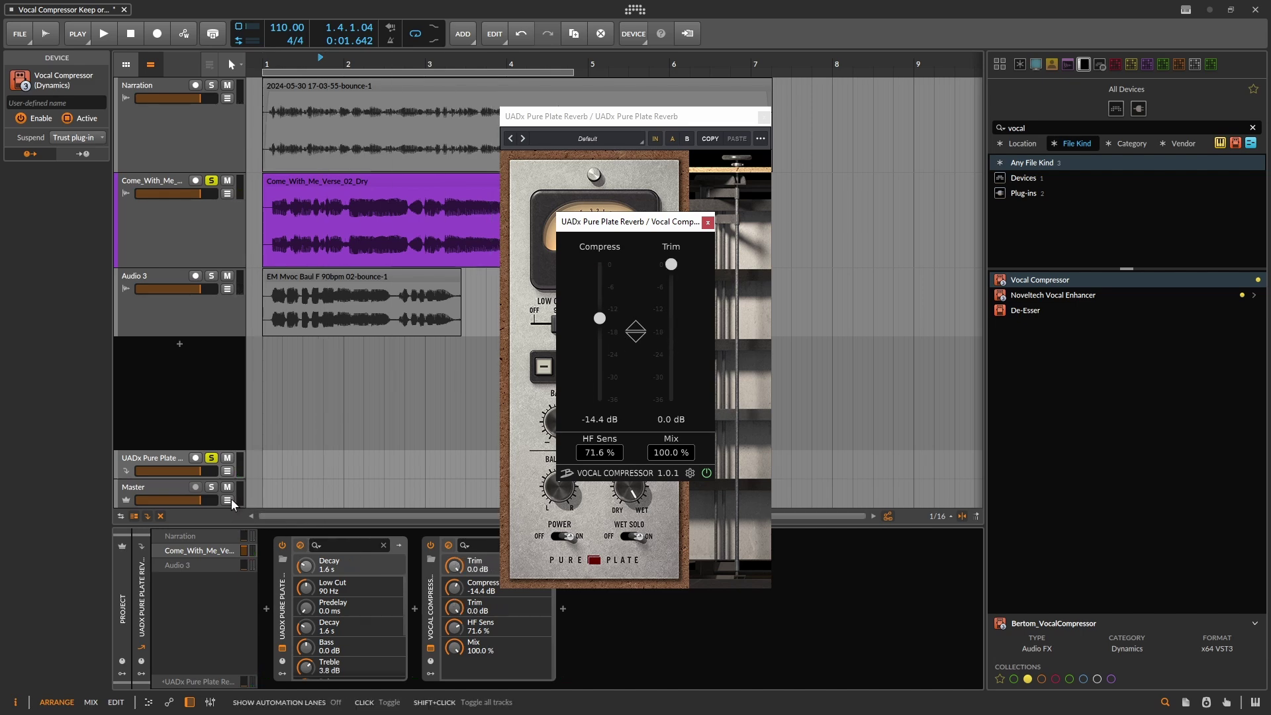
{"action": "key", "text": "space"}
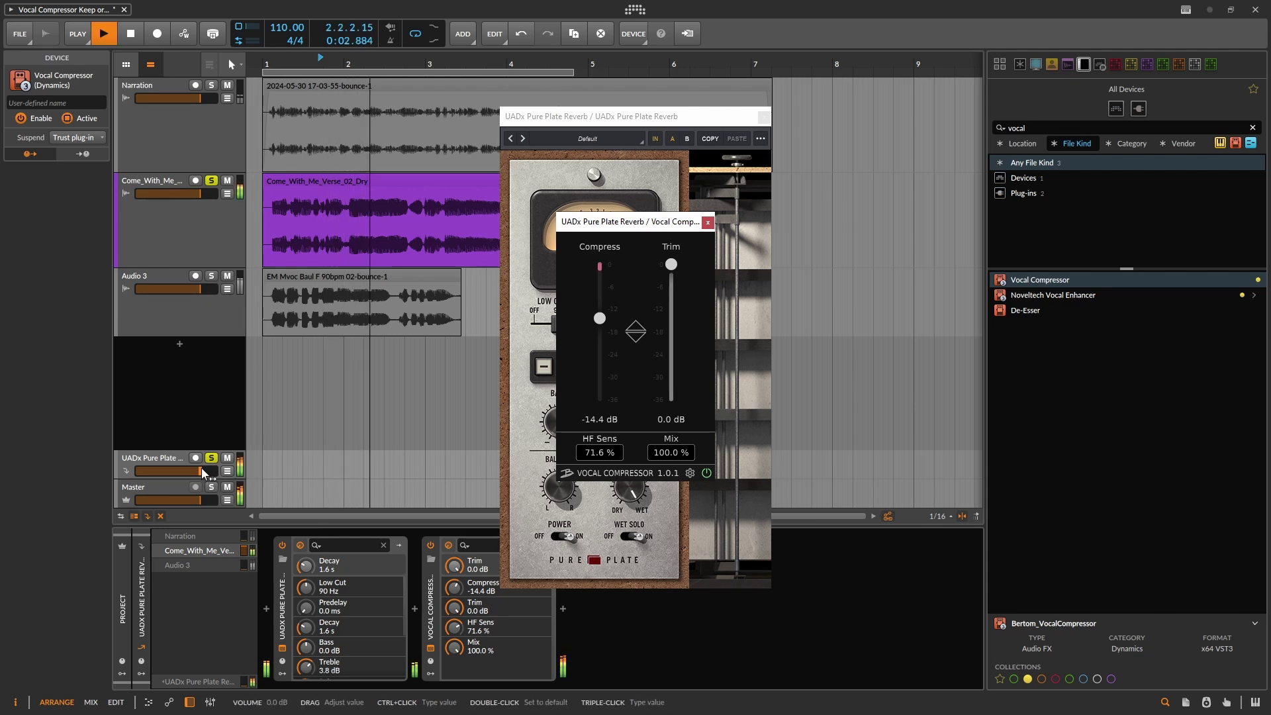
{"action": "left_click_drag", "start_coordinate": [198, 470], "coordinate": [167, 471]}
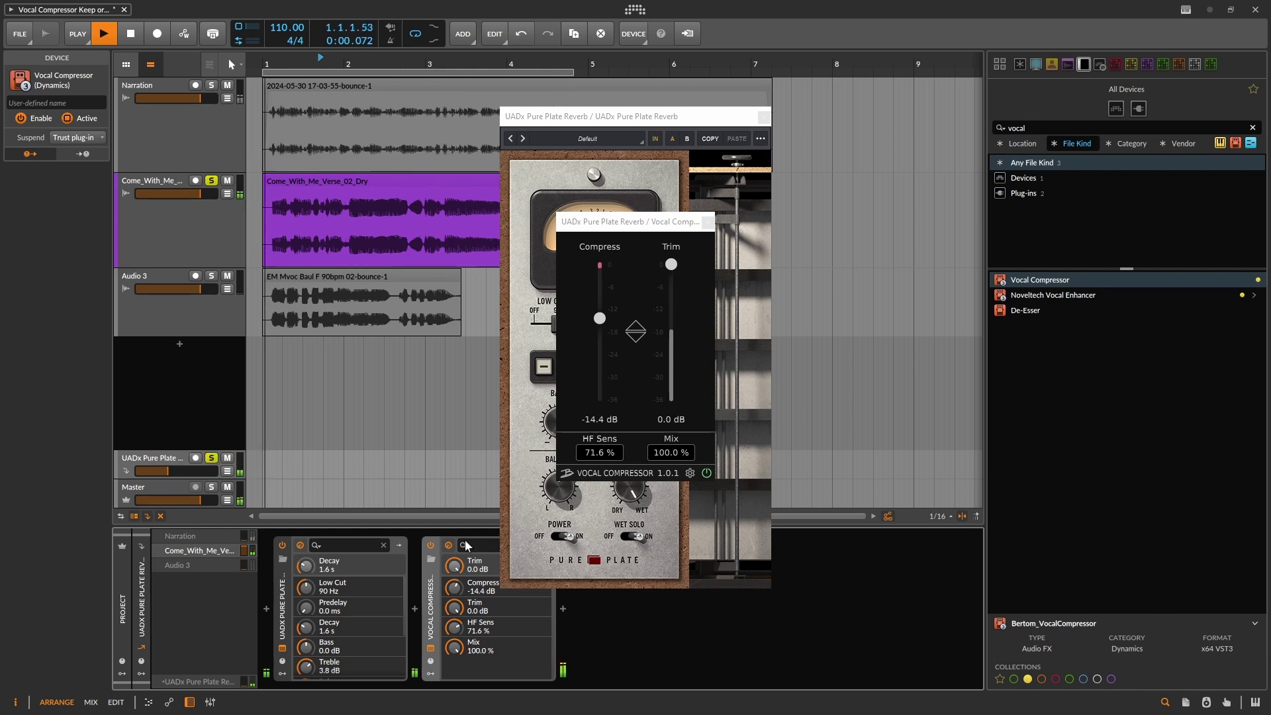
{"action": "left_click", "coordinate": [430, 544]}
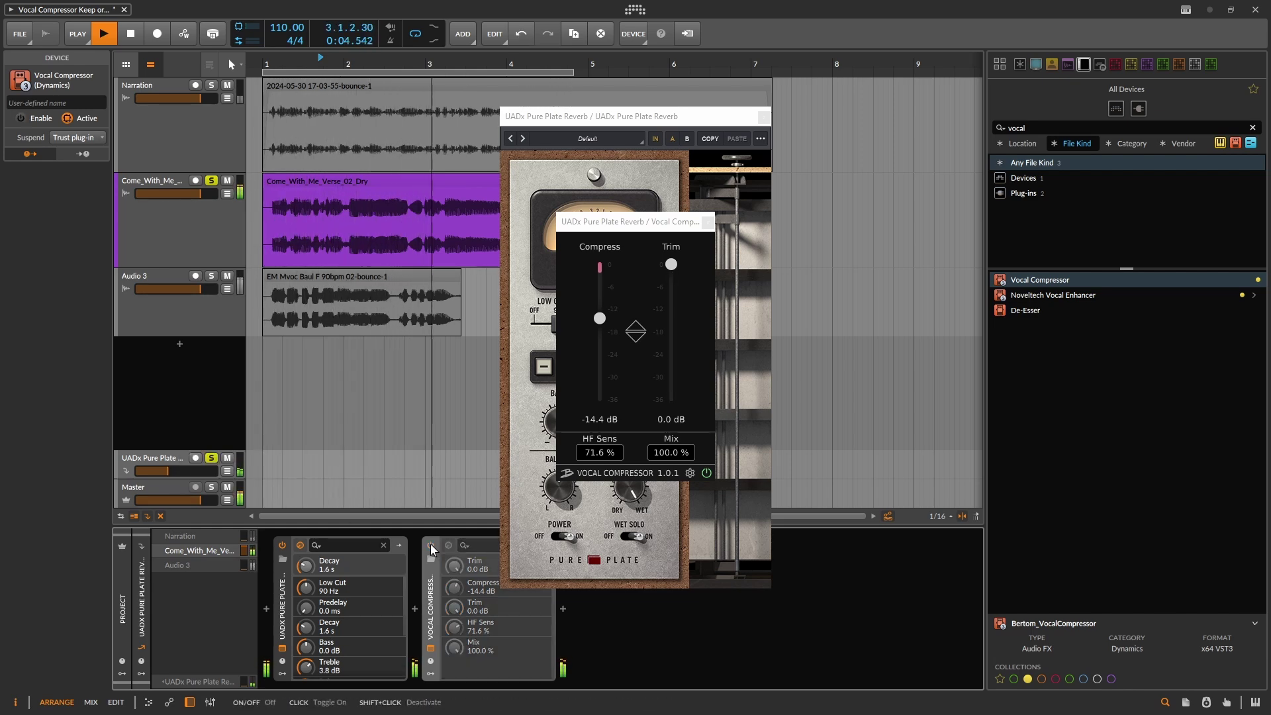
{"action": "left_click", "coordinate": [430, 544]}
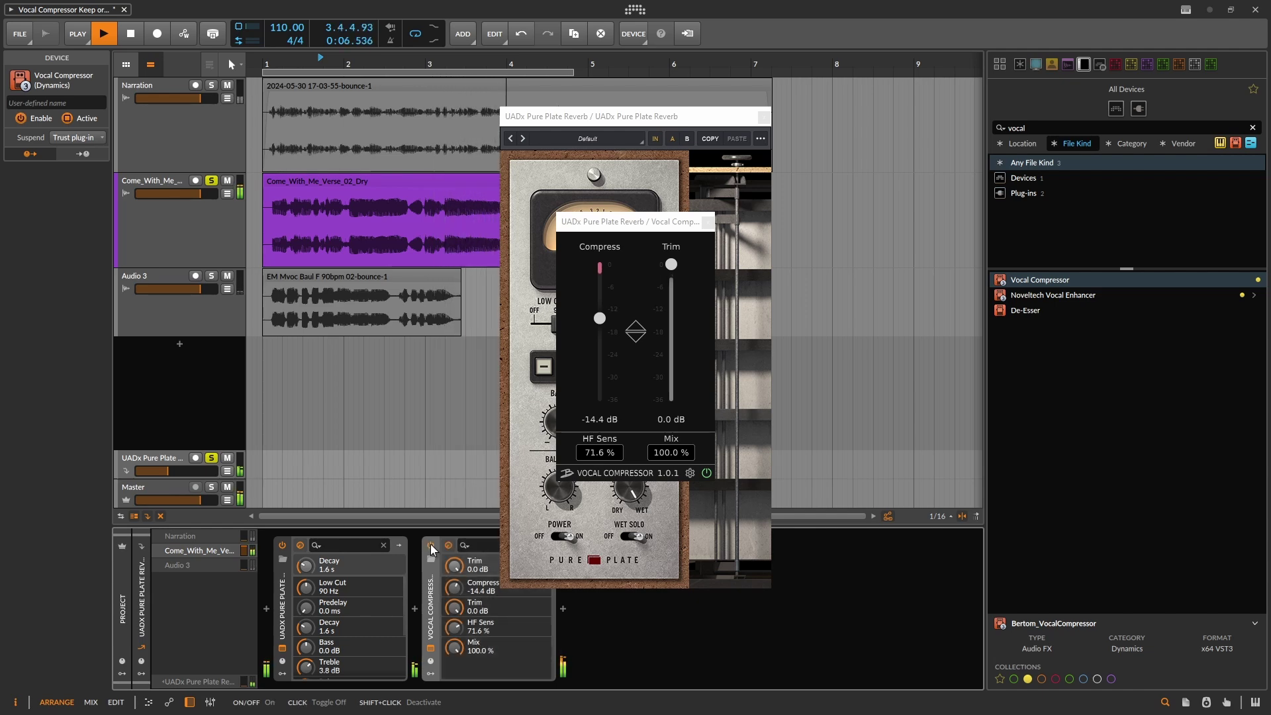
Step: Shorten the plate reverb's Decay to 0.8 s and stop playback
{"action": "mouse_move", "coordinate": [170, 471]}
{"action": "scroll", "coordinate": [172, 472], "scroll_direction": "down", "scroll_amount": 1}
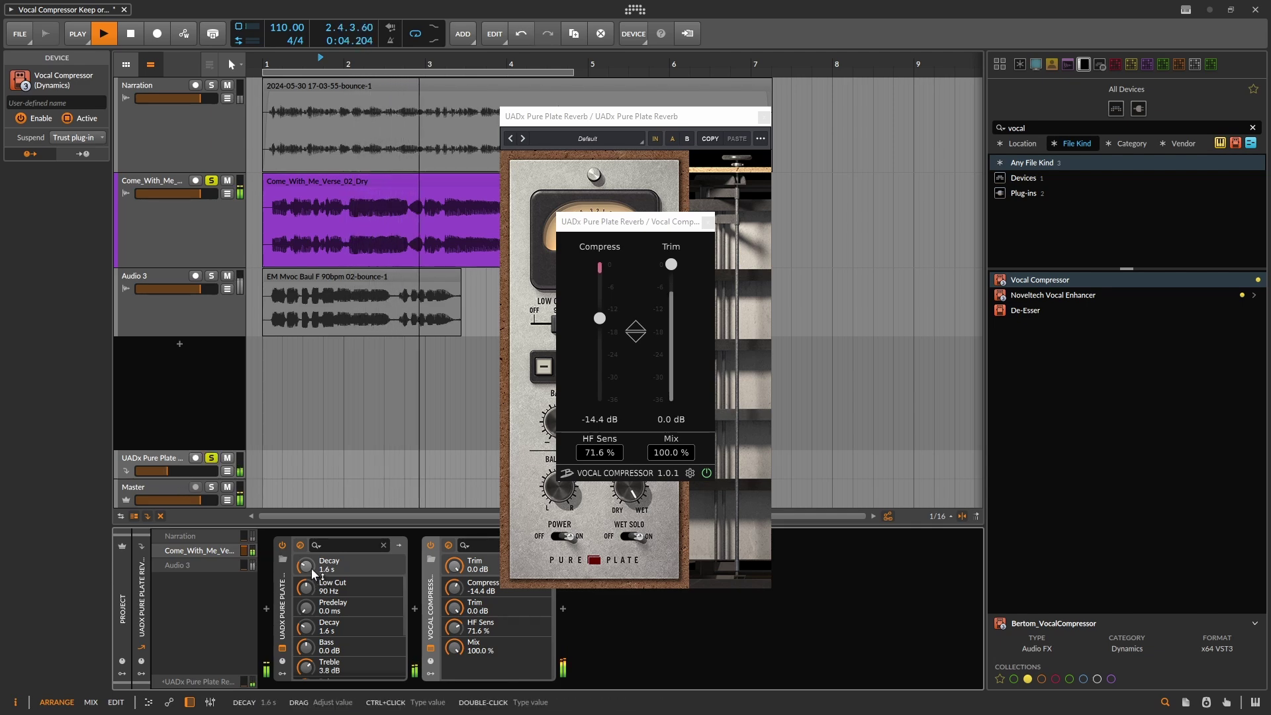
{"action": "scroll", "coordinate": [306, 565], "scroll_direction": "down", "scroll_amount": 1}
{"action": "scroll", "coordinate": [306, 564], "scroll_direction": "down", "scroll_amount": 6}
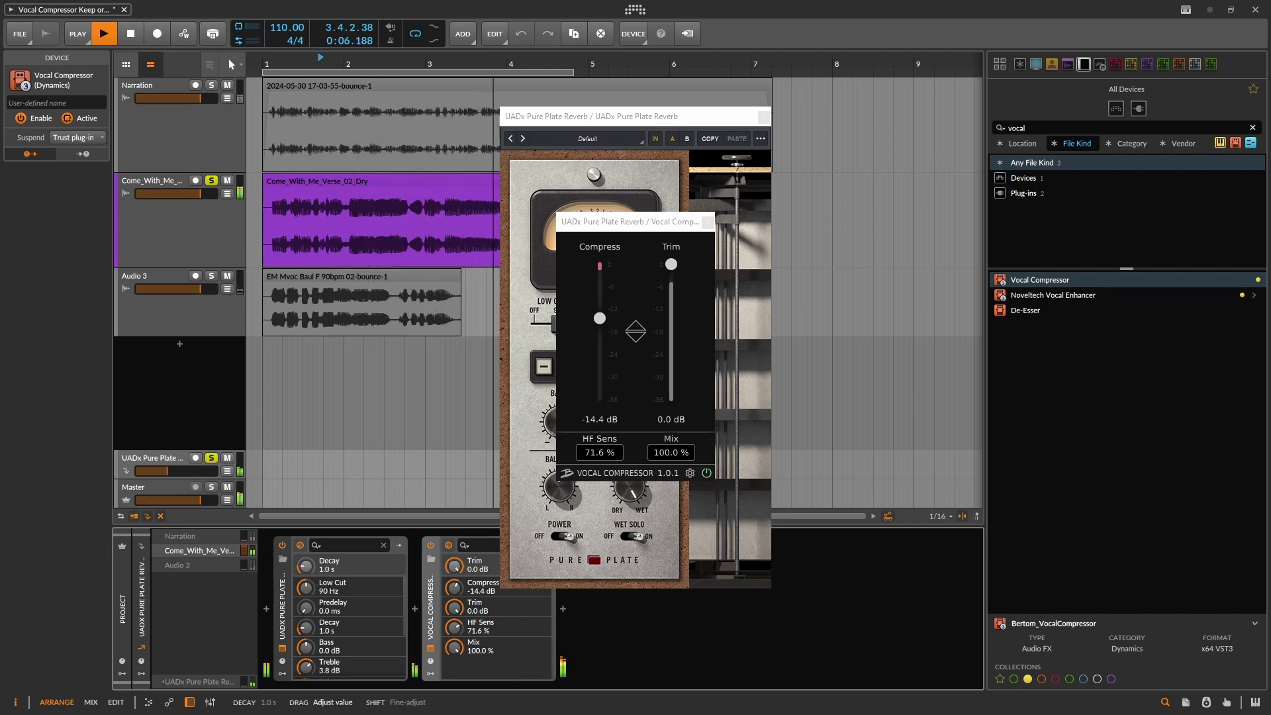
{"action": "scroll", "coordinate": [305, 565], "scroll_direction": "down", "scroll_amount": 1}
{"action": "key", "text": "space"}
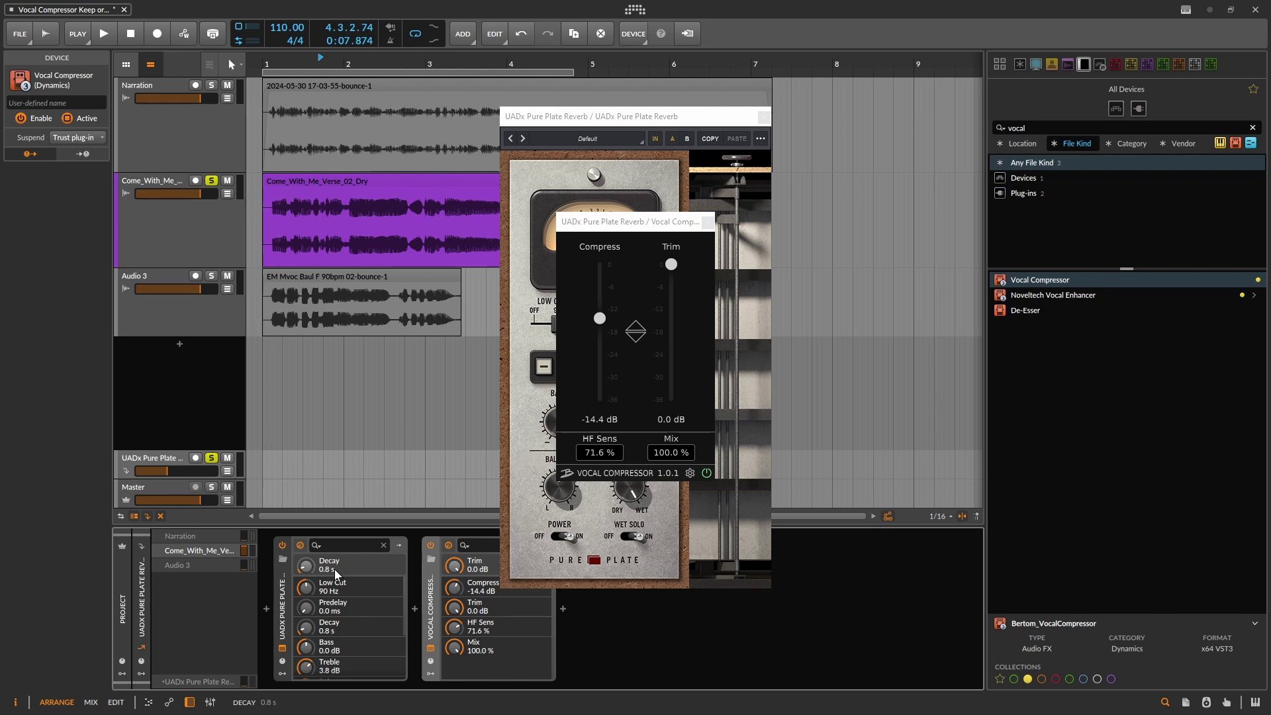
Step: Restart playback and dismiss the popup device browser without changes
{"action": "key", "text": "b"}
{"action": "key", "text": "space"}
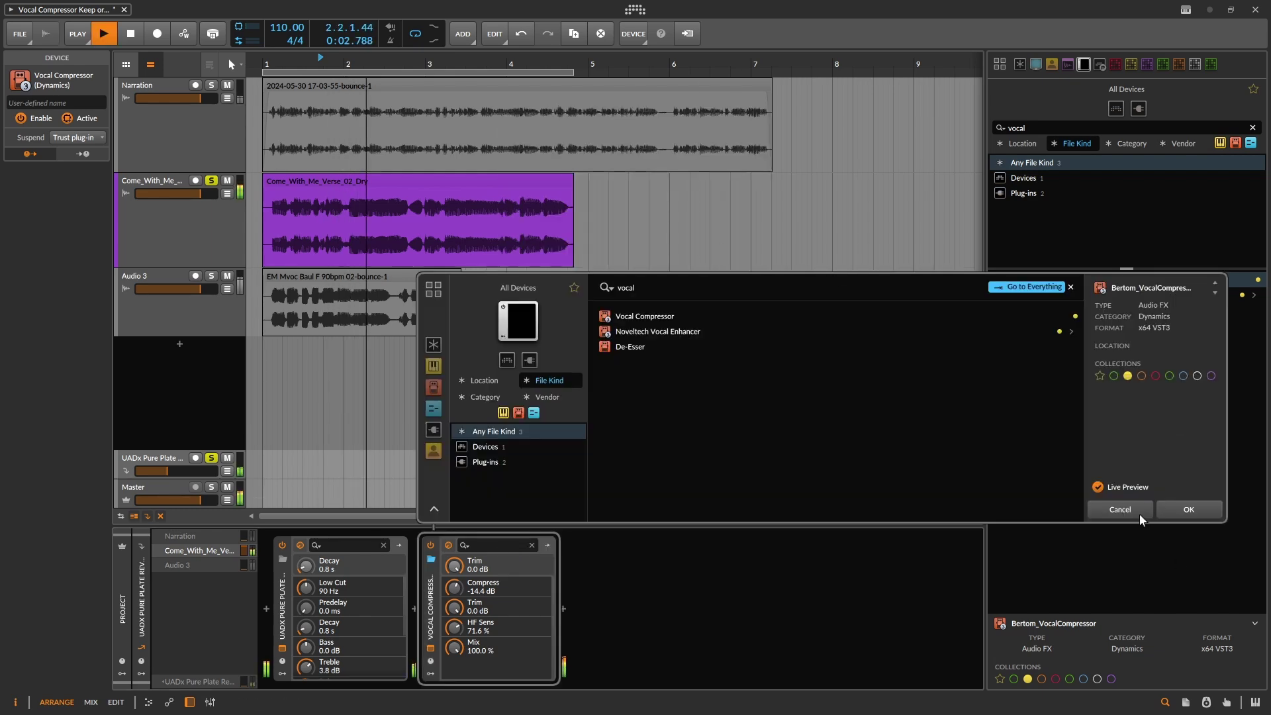
{"action": "left_click", "coordinate": [1133, 515]}
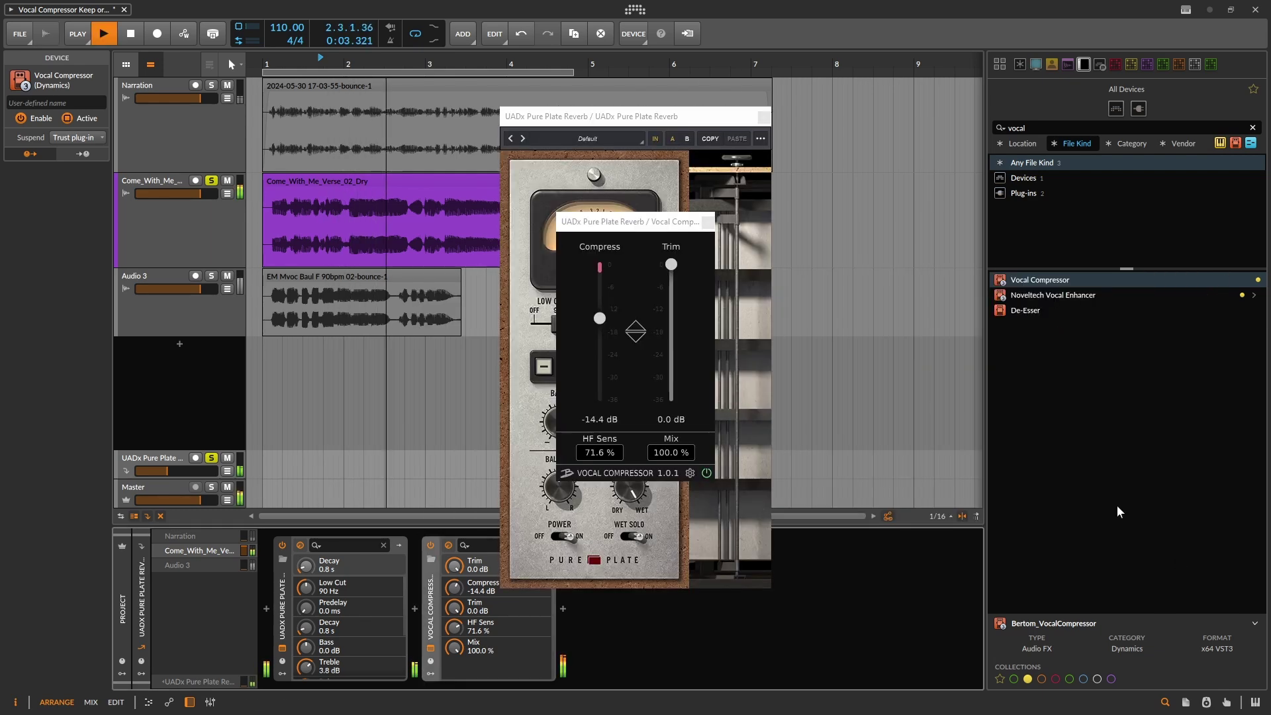
Step: Unsolo the reverb FX track, mute-compare it, and set its level to about -24.3 dB
{"action": "left_click", "coordinate": [212, 458]}
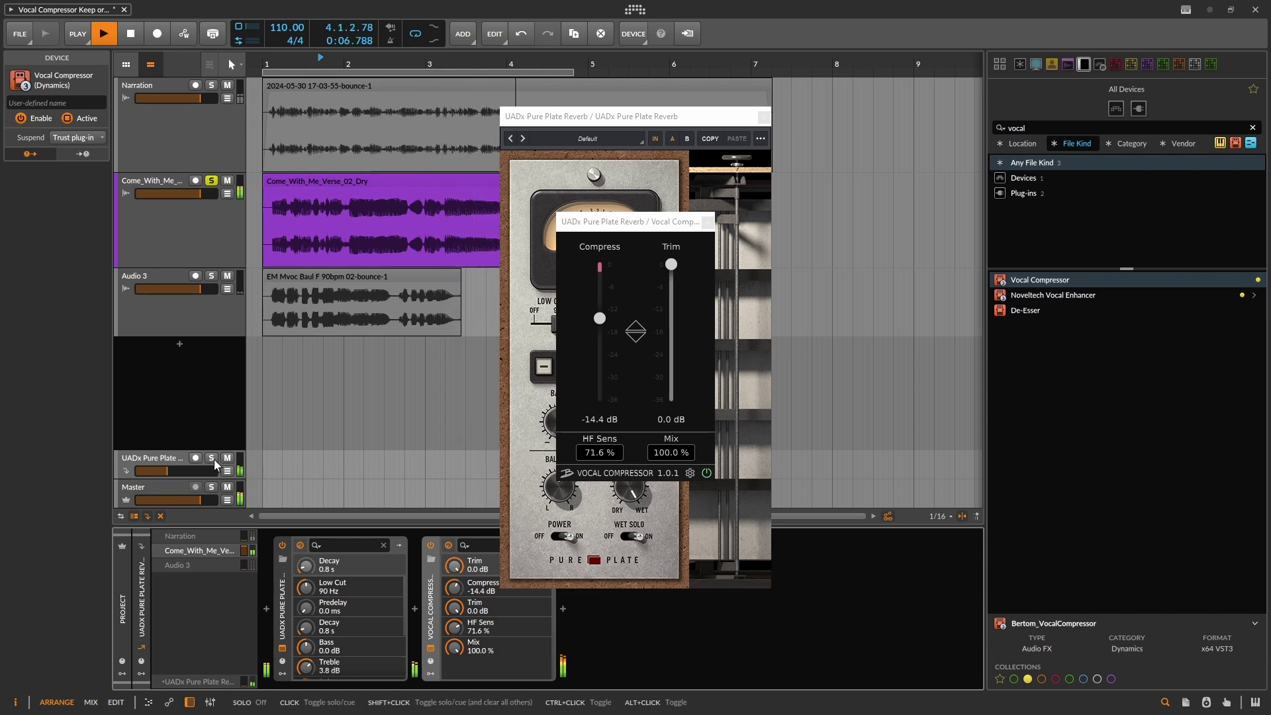
{"action": "left_click", "coordinate": [213, 459]}
{"action": "left_click", "coordinate": [228, 458]}
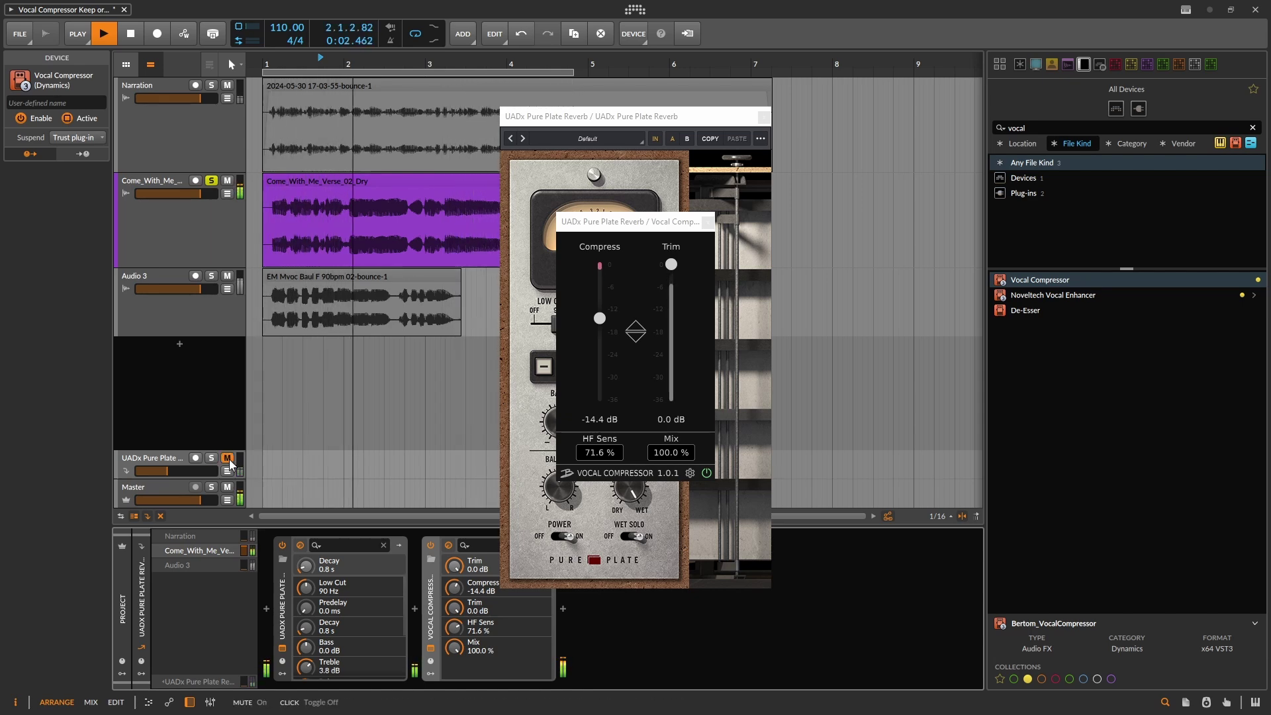
{"action": "left_click", "coordinate": [229, 459]}
{"action": "left_click_drag", "start_coordinate": [169, 470], "coordinate": [159, 470]}
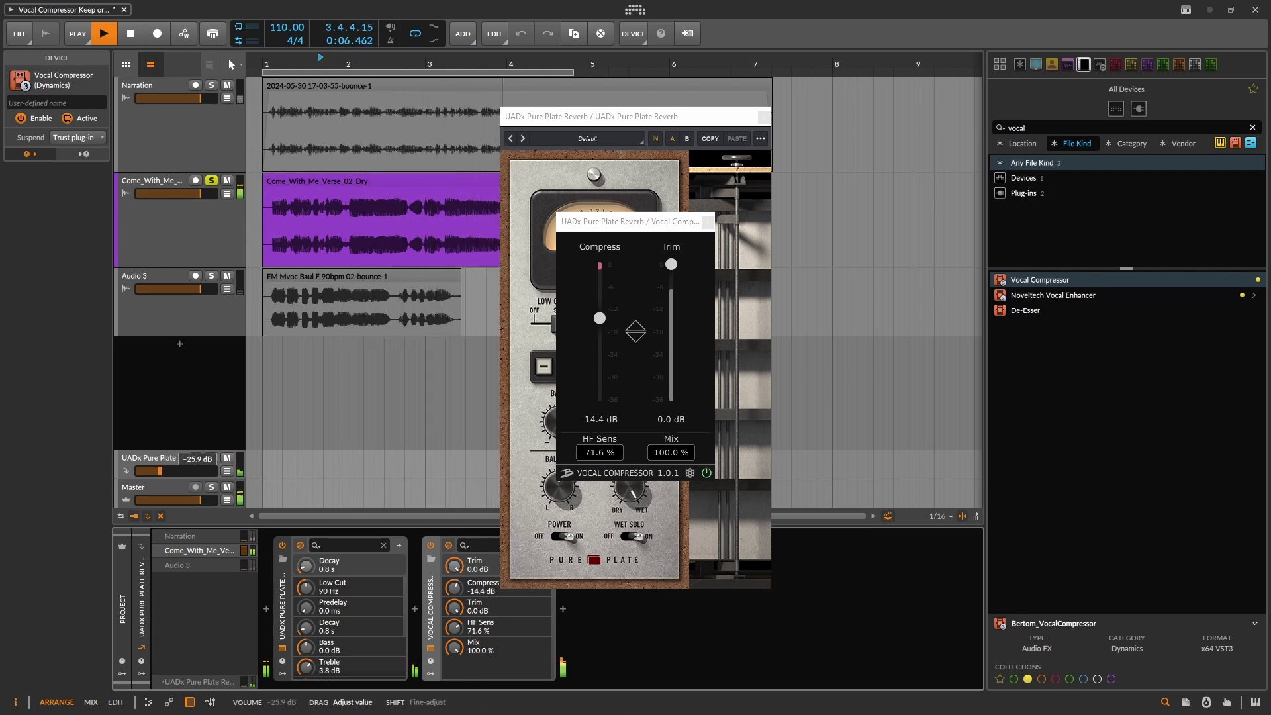
{"action": "left_click", "coordinate": [225, 458]}
{"action": "left_click_drag", "start_coordinate": [161, 473], "coordinate": [163, 471]}
{"action": "left_click", "coordinate": [227, 458]}
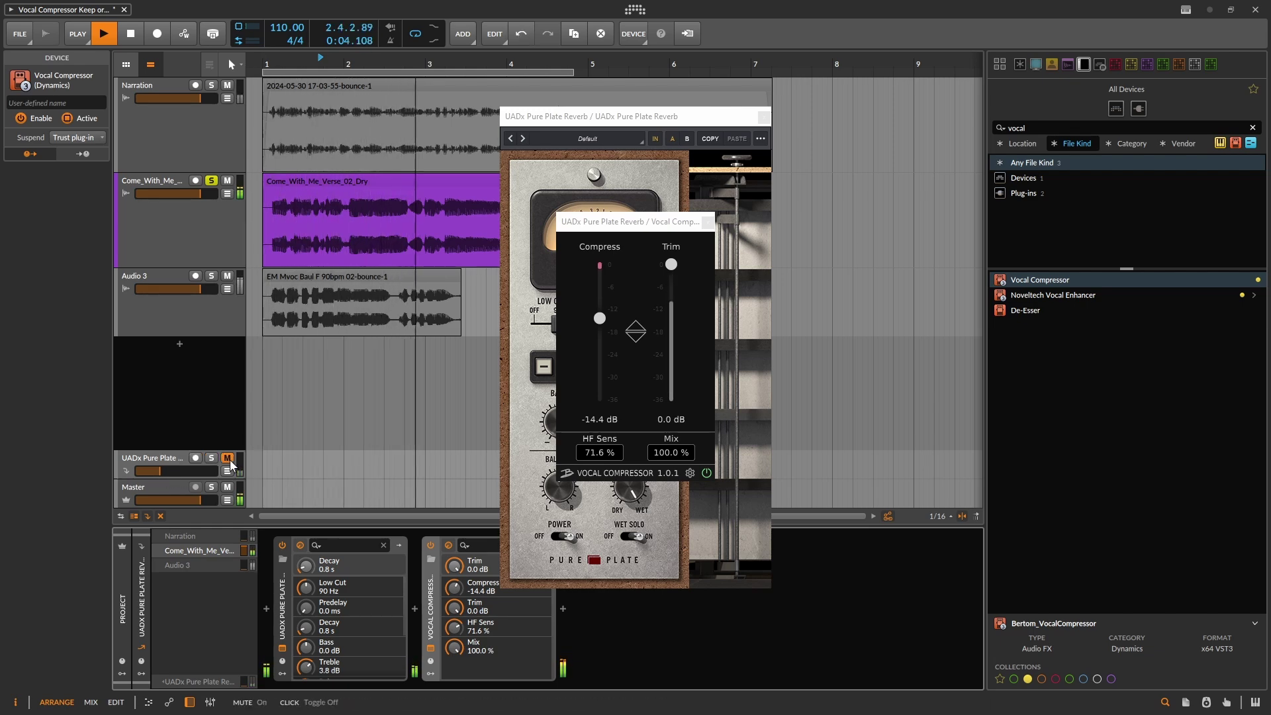
{"action": "left_click", "coordinate": [227, 458]}
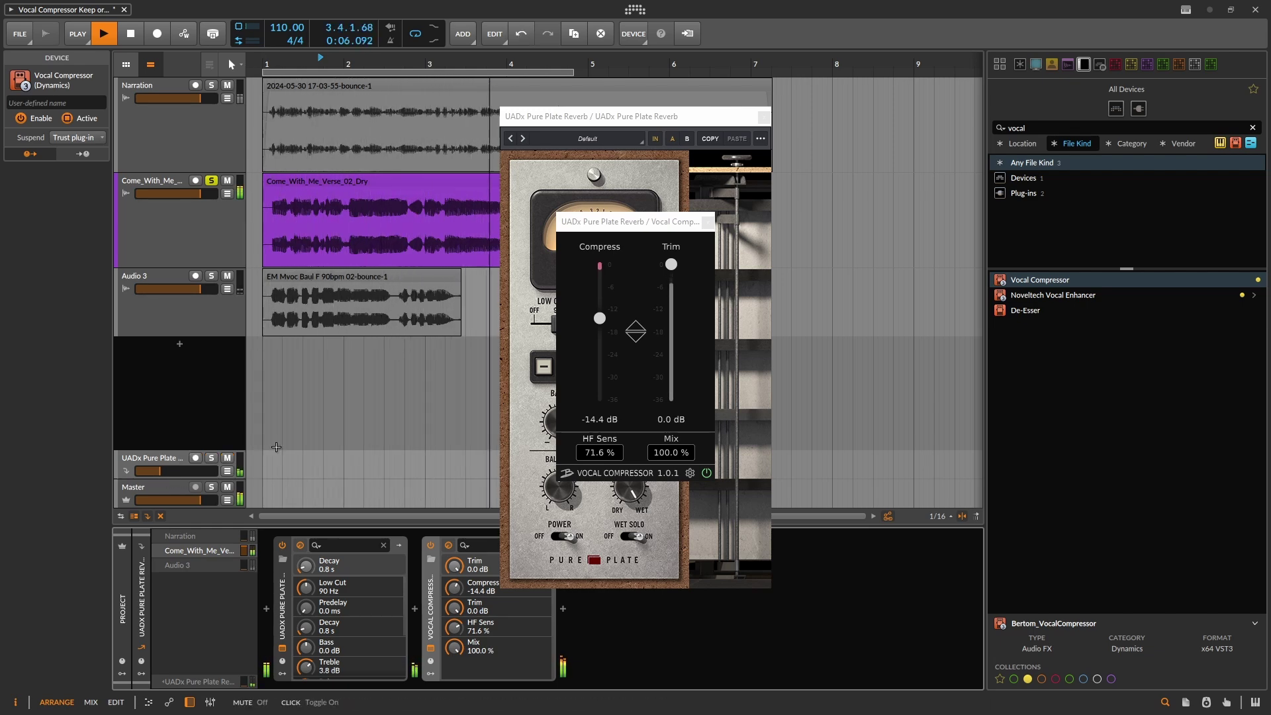
Step: Deepen compression to -17.3 dB, close the compressor and plate reverb windows, and stop
{"action": "left_click_drag", "start_coordinate": [604, 327], "coordinate": [599, 329]}
{"action": "left_click", "coordinate": [707, 222]}
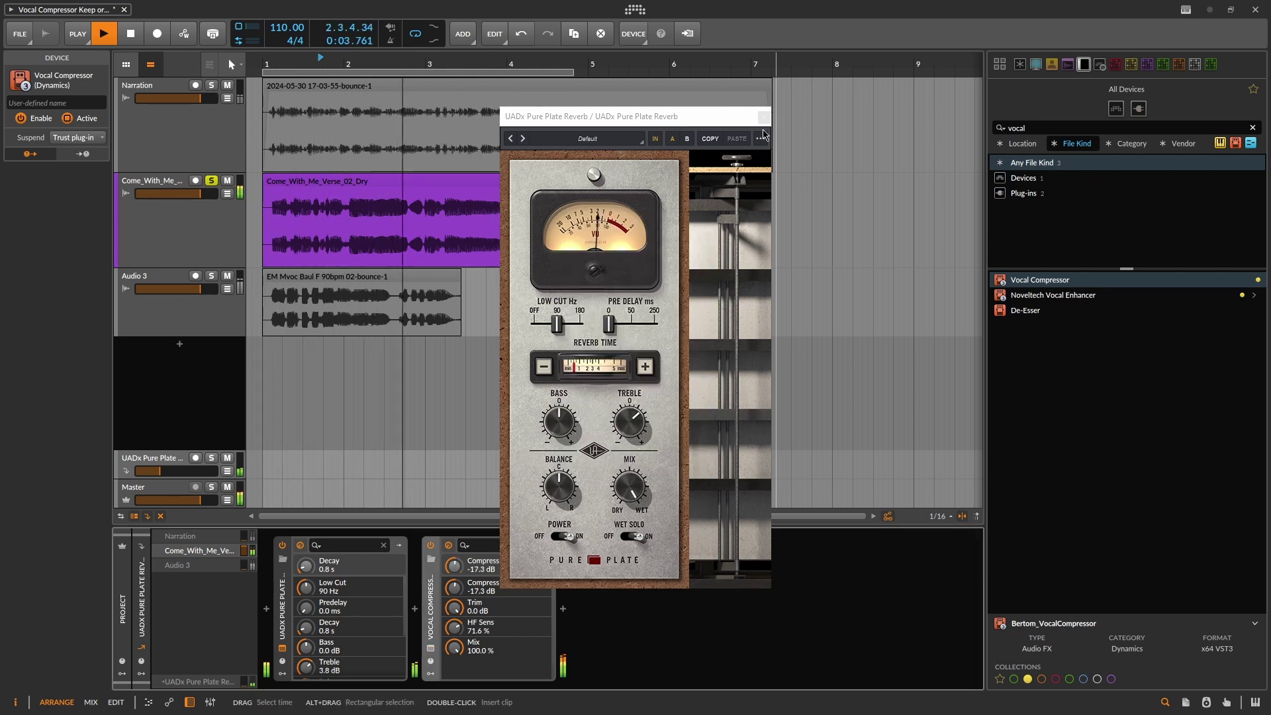
{"action": "left_click", "coordinate": [763, 117]}
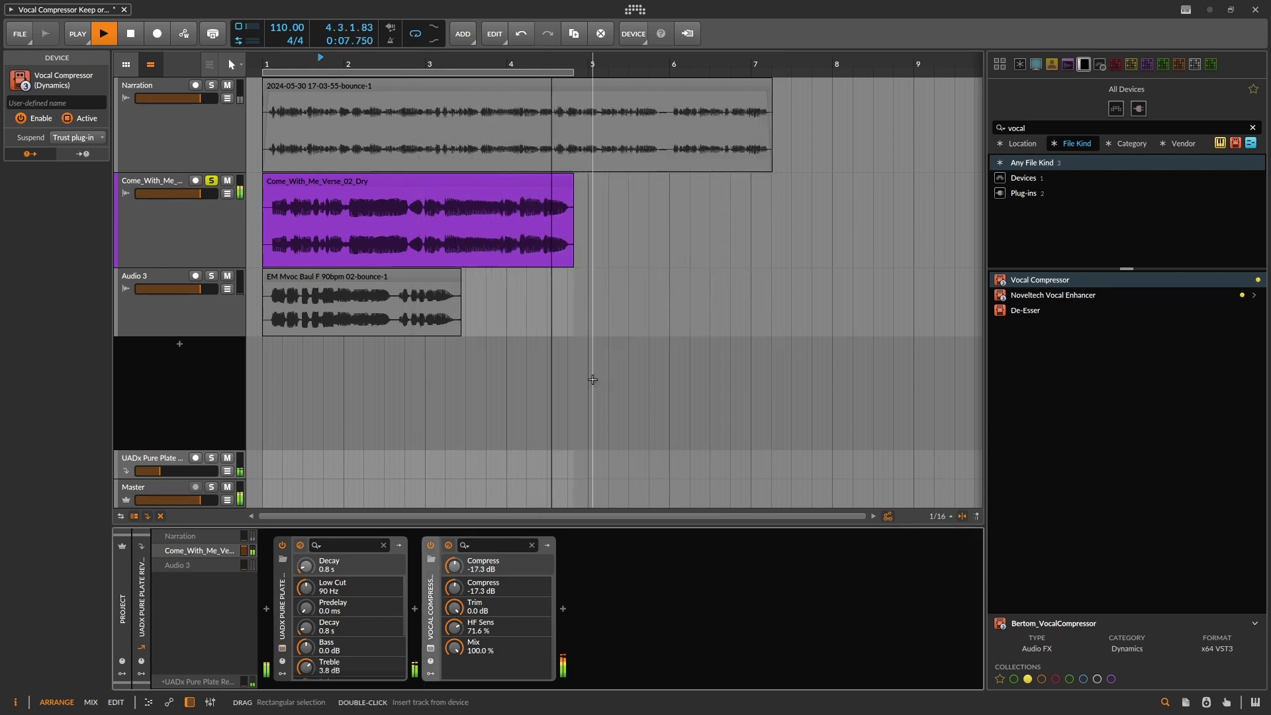
{"action": "key", "text": "space"}
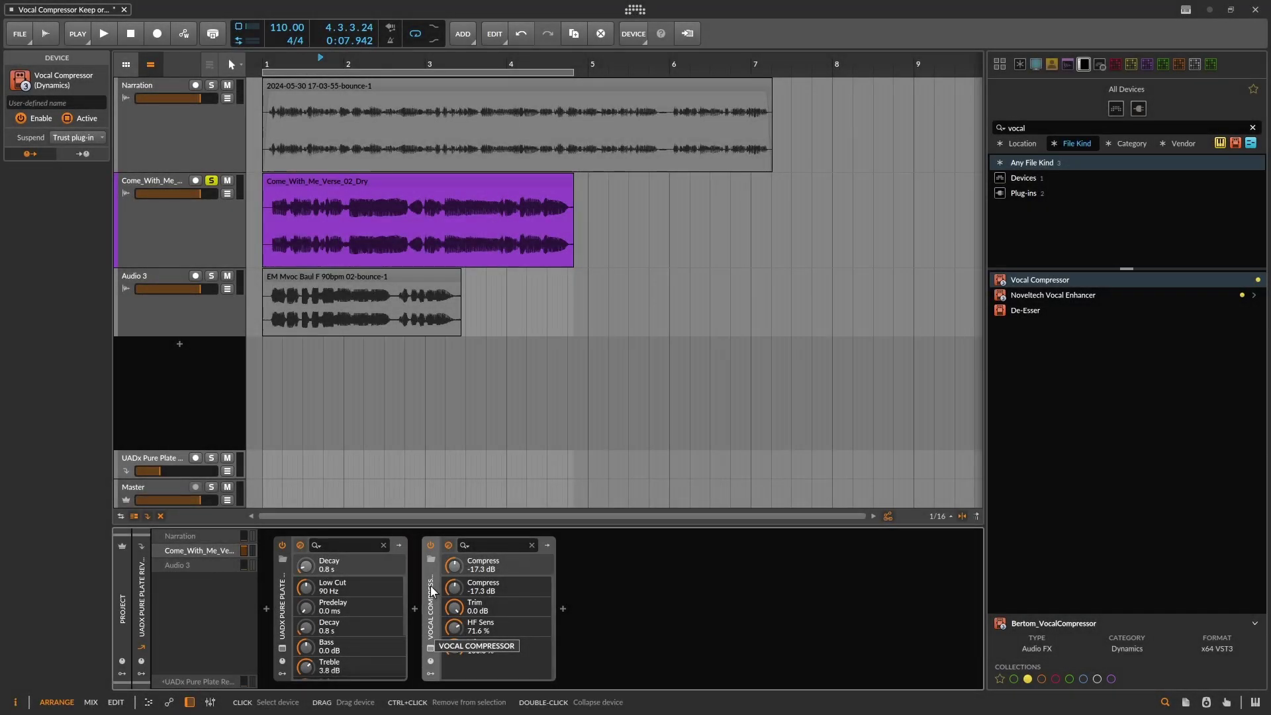
Step: Remove Vocal Compressor and Pure Plate from the FX track and search the browser for 'air'
{"action": "key", "text": "Delete"}
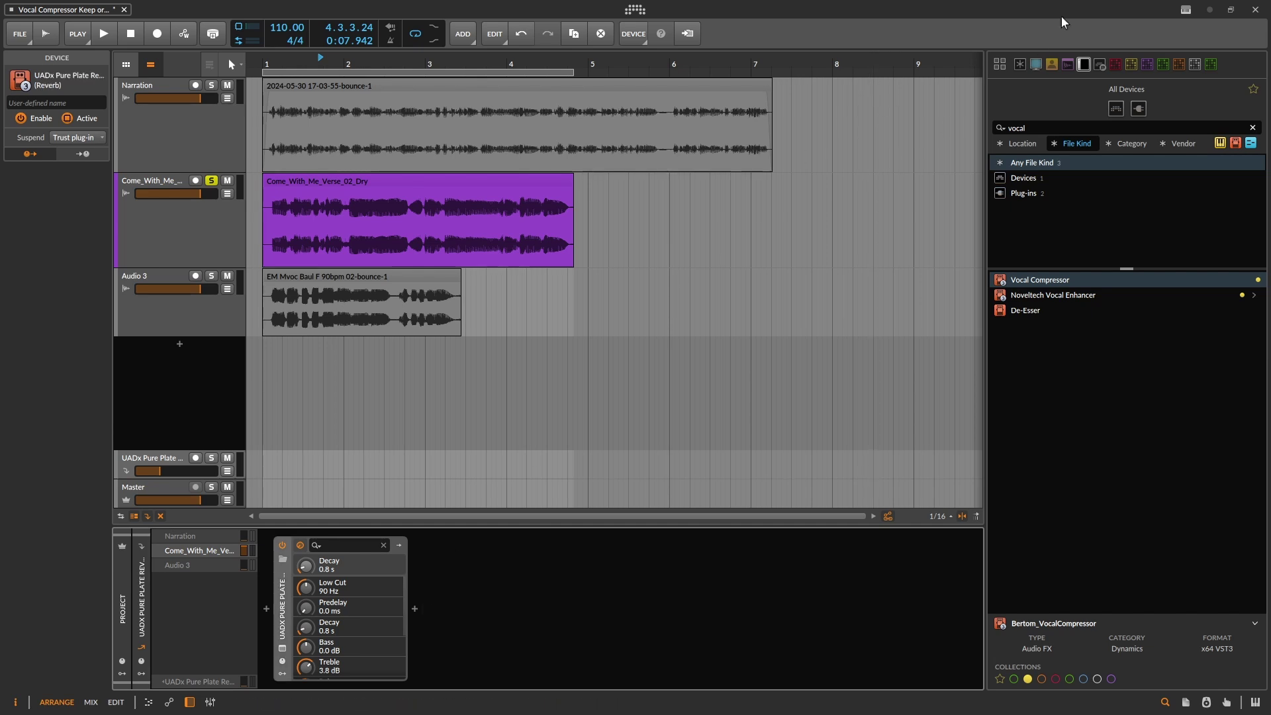
{"action": "left_click", "coordinate": [1052, 130]}
{"action": "type", "text": "air"}
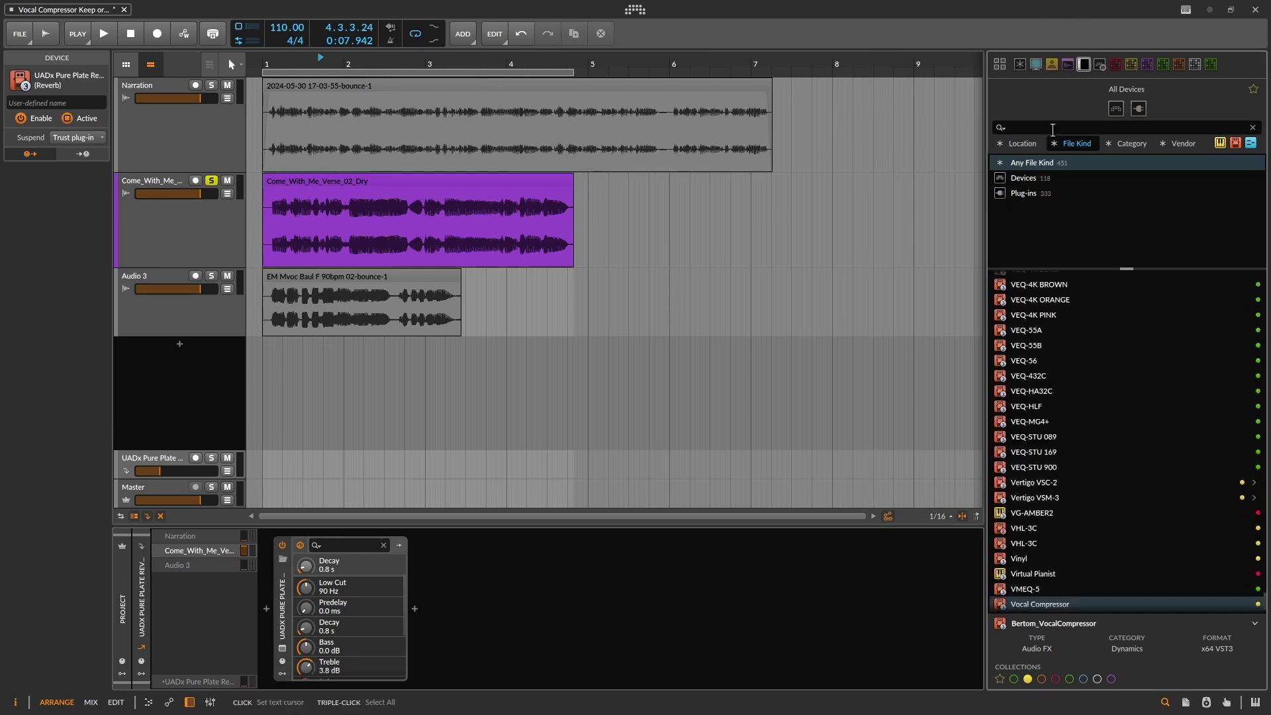
{"action": "left_click", "coordinate": [282, 599]}
{"action": "key", "text": "Delete"}
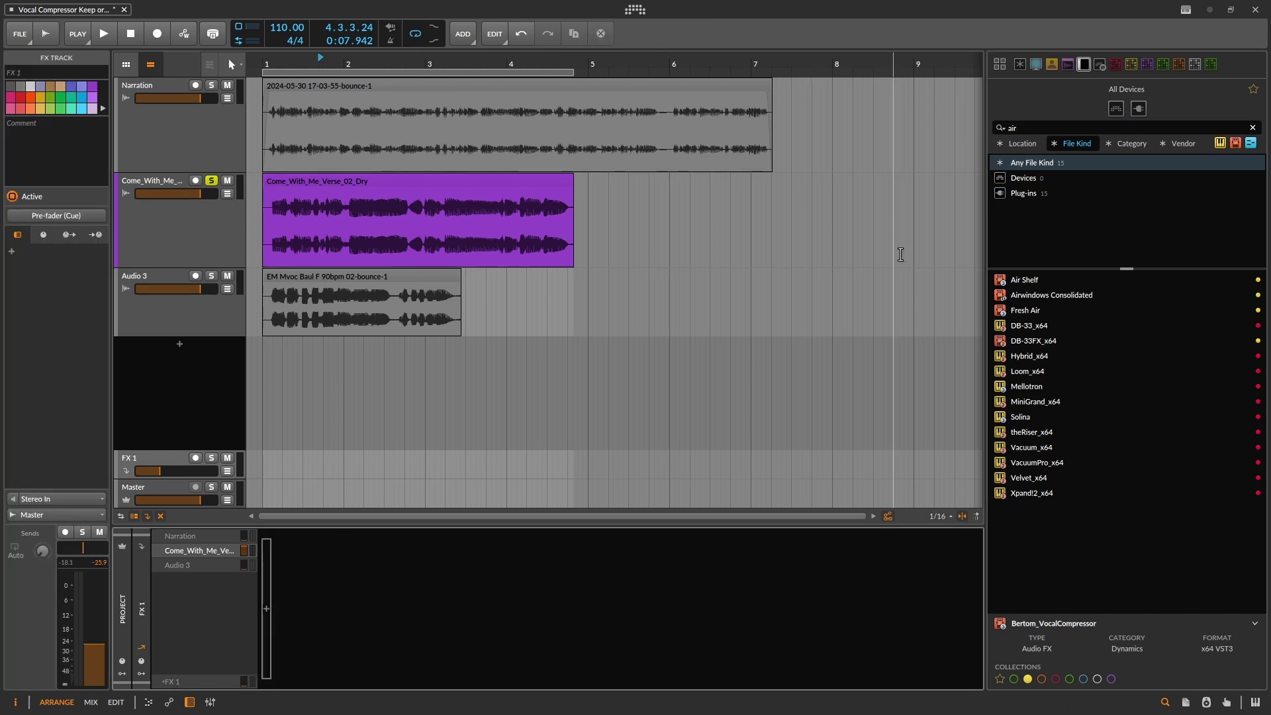
Step: Add Air Shelf to the Come_With_Me_Verse_02_Dry track and raise Boost to 17.8 during playback
{"action": "left_click_drag", "start_coordinate": [1017, 286], "coordinate": [787, 224]}
{"action": "key", "text": "space"}
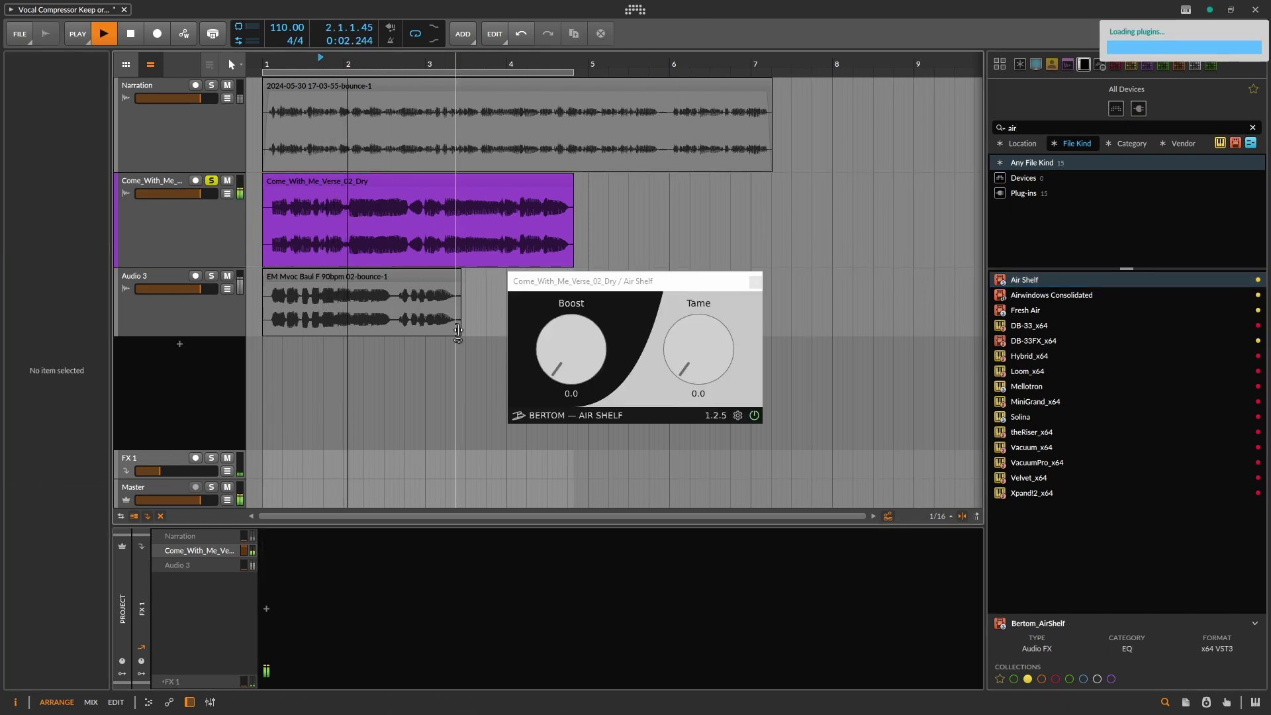
{"action": "left_click_drag", "start_coordinate": [565, 358], "coordinate": [640, 238]}
Step: Show the vocal track's chain and compare Air Shelf bypassed and active, then stop playback
{"action": "left_click", "coordinate": [169, 179]}
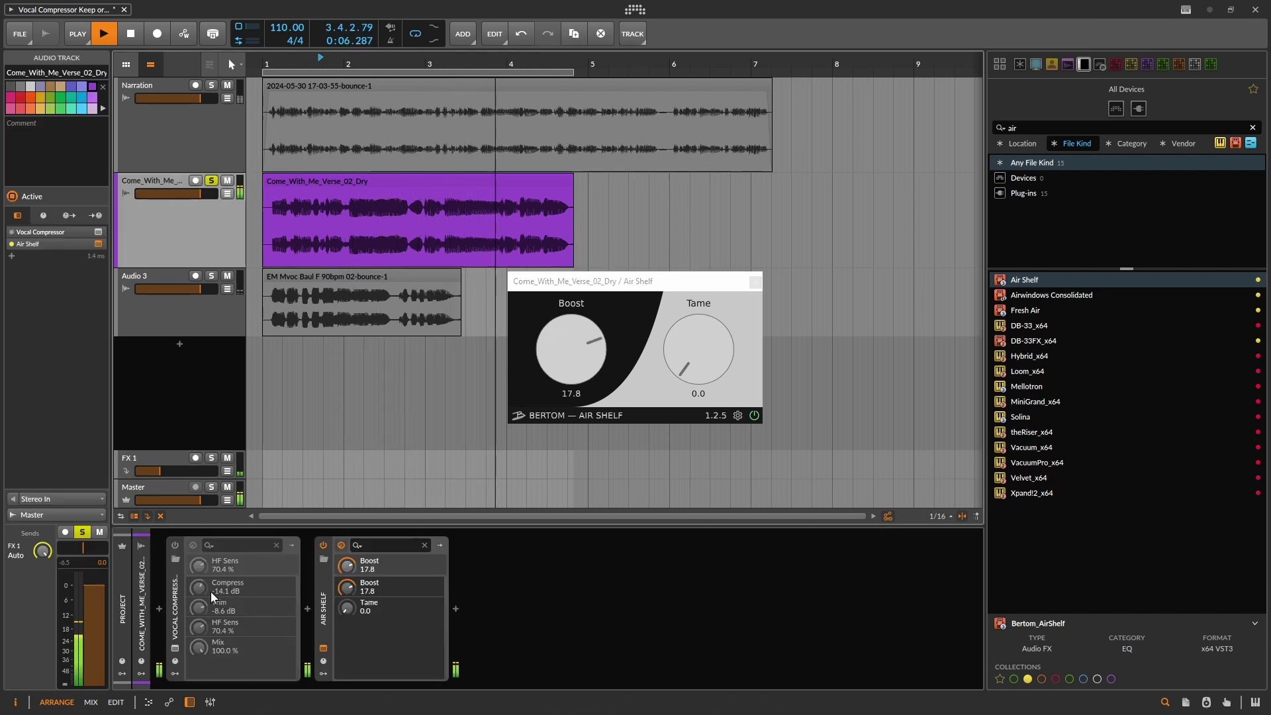
{"action": "left_click", "coordinate": [324, 545]}
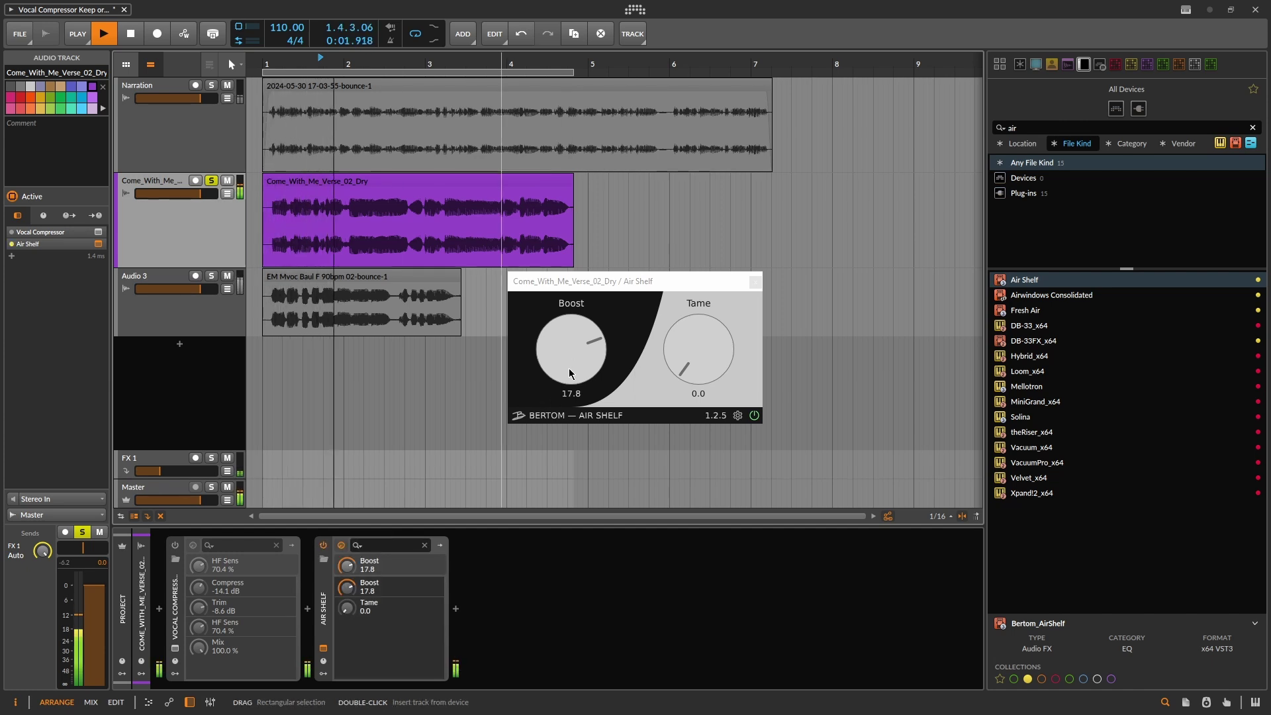
{"action": "left_click", "coordinate": [575, 350]}
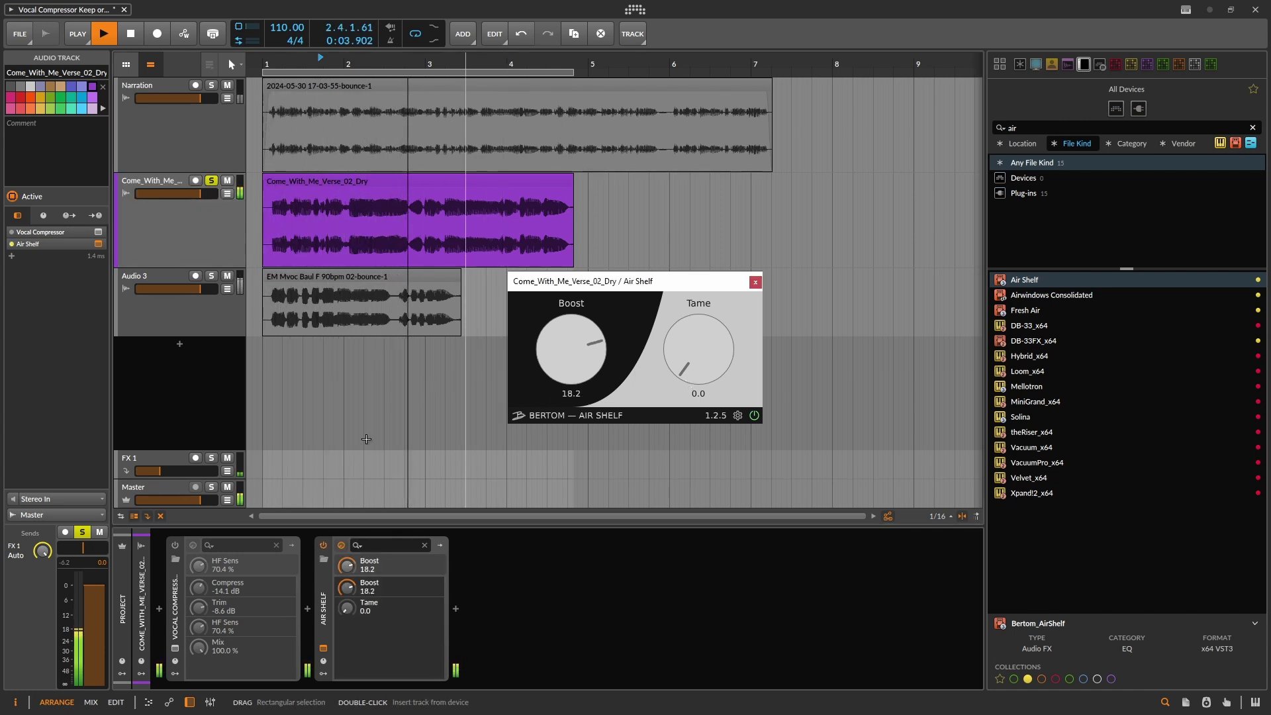
{"action": "left_click", "coordinate": [323, 545]}
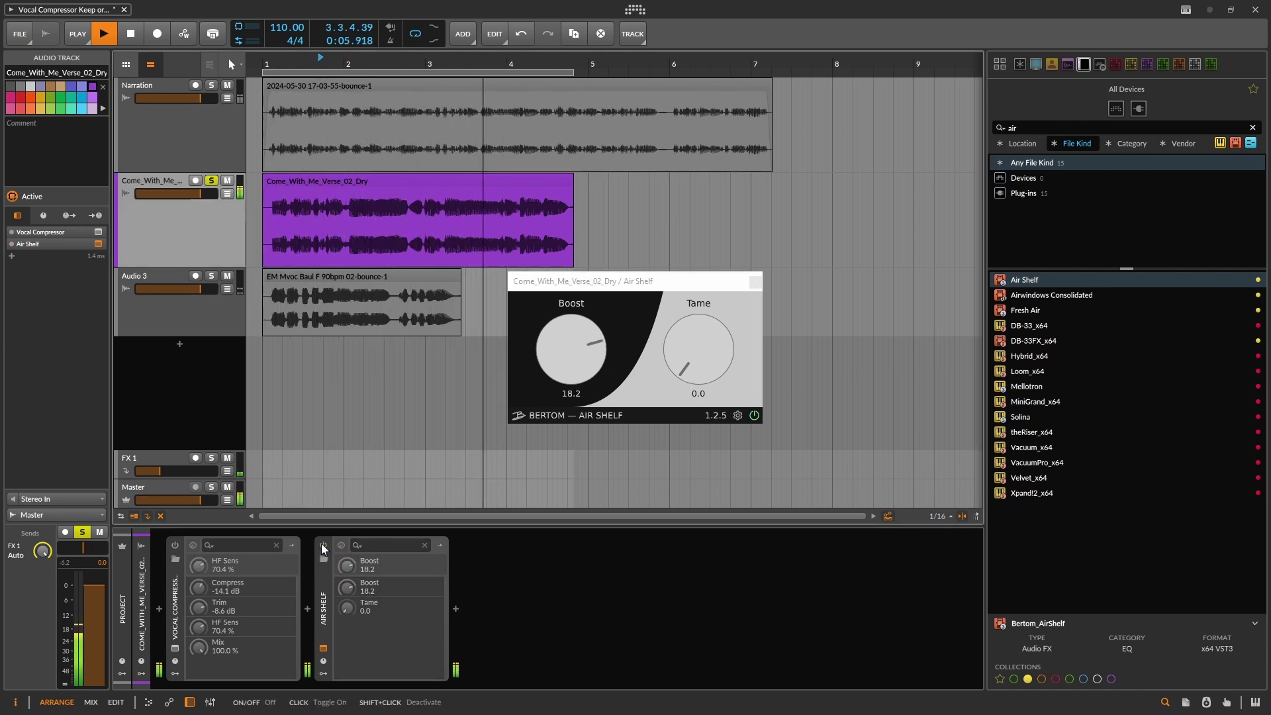
{"action": "left_click", "coordinate": [323, 545]}
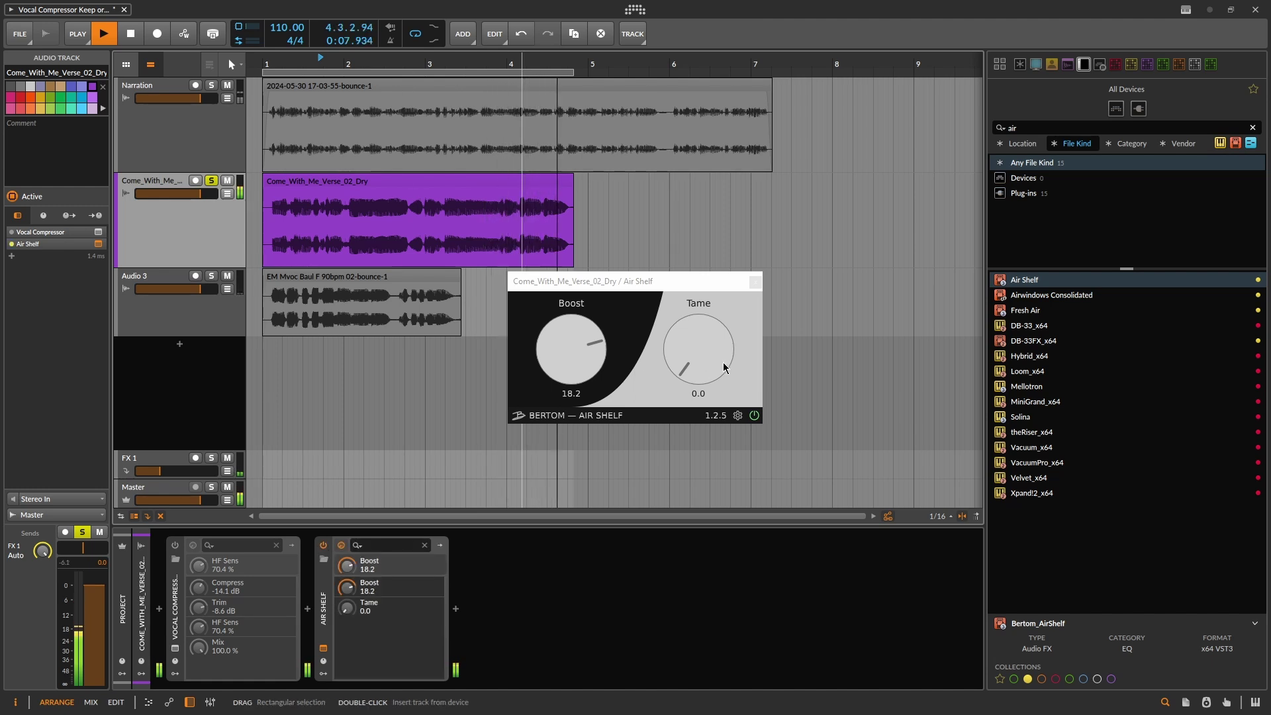
{"action": "key", "text": "space"}
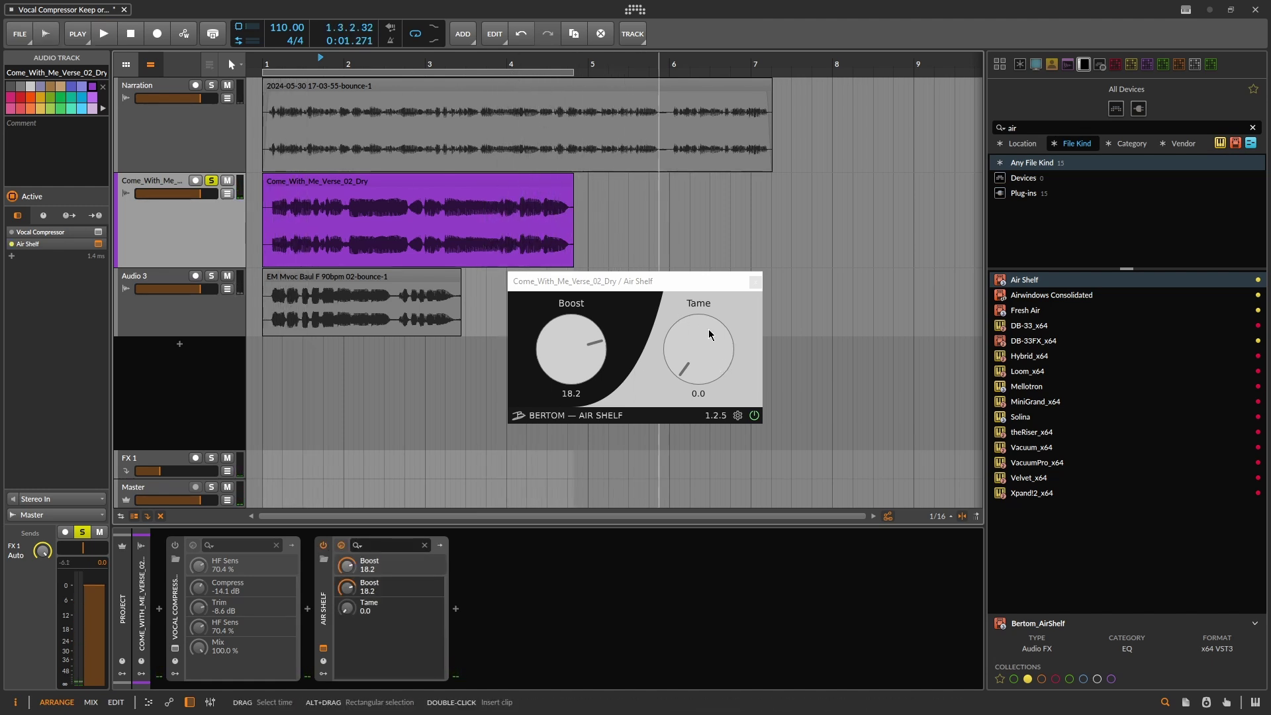
Step: While the vocal plays, set Air Shelf Tame to 9.8 and Boost to 19.2
{"action": "key", "text": "space"}
{"action": "left_click_drag", "start_coordinate": [716, 364], "coordinate": [742, 298]}
{"action": "left_click_drag", "start_coordinate": [588, 351], "coordinate": [589, 355]}
{"action": "left_click", "coordinate": [440, 401]}
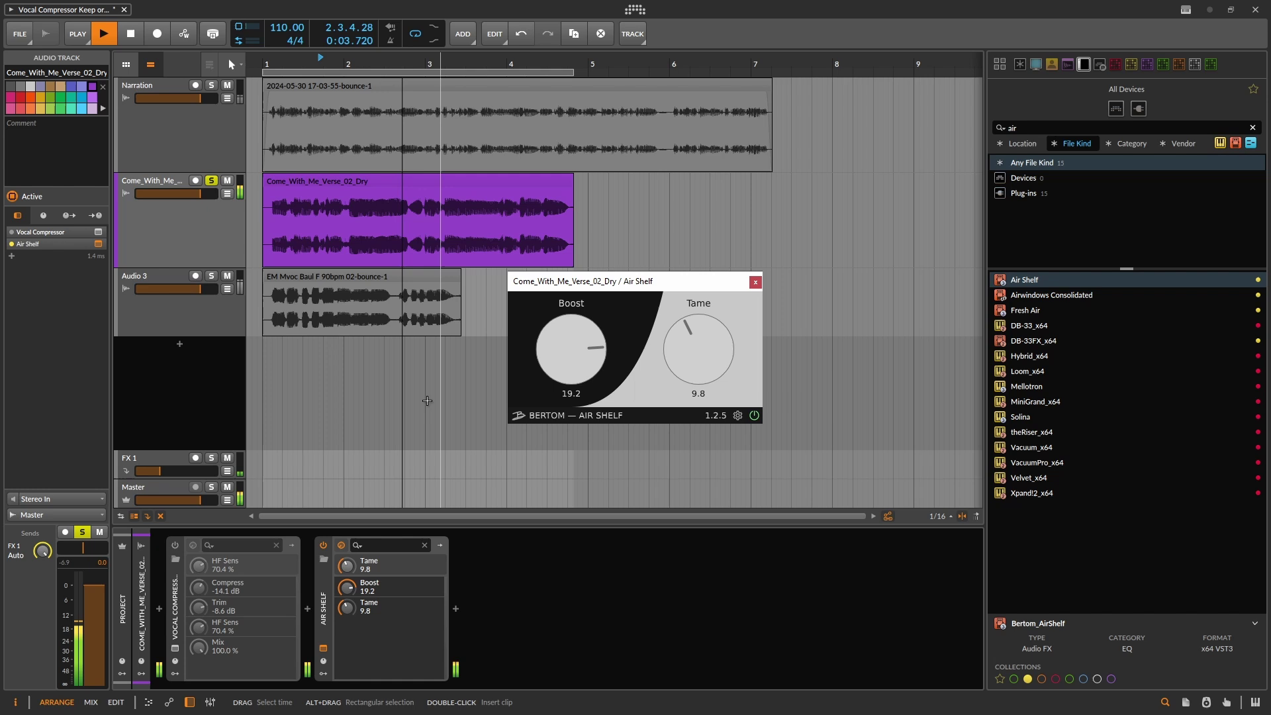
Step: A/B the tuned Air Shelf on and off, stop playback, and leave it switched off
{"action": "left_click", "coordinate": [322, 546]}
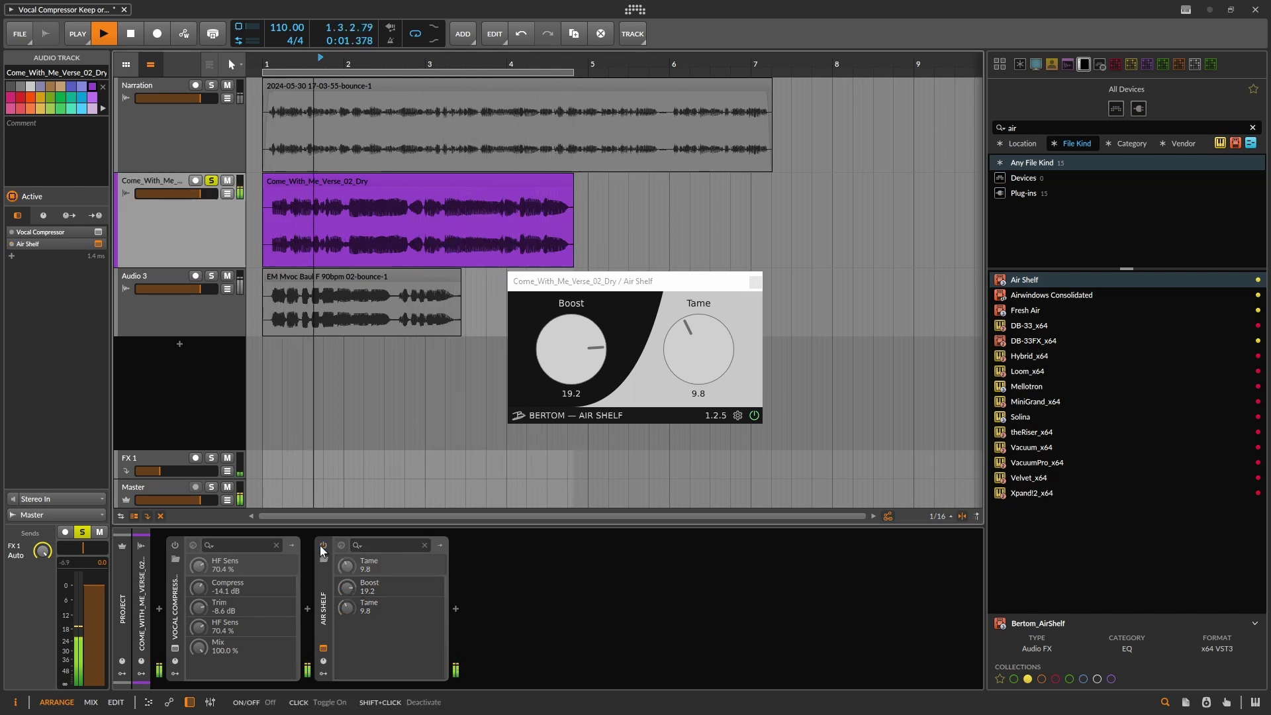
{"action": "left_click", "coordinate": [320, 545]}
{"action": "left_click", "coordinate": [320, 546]}
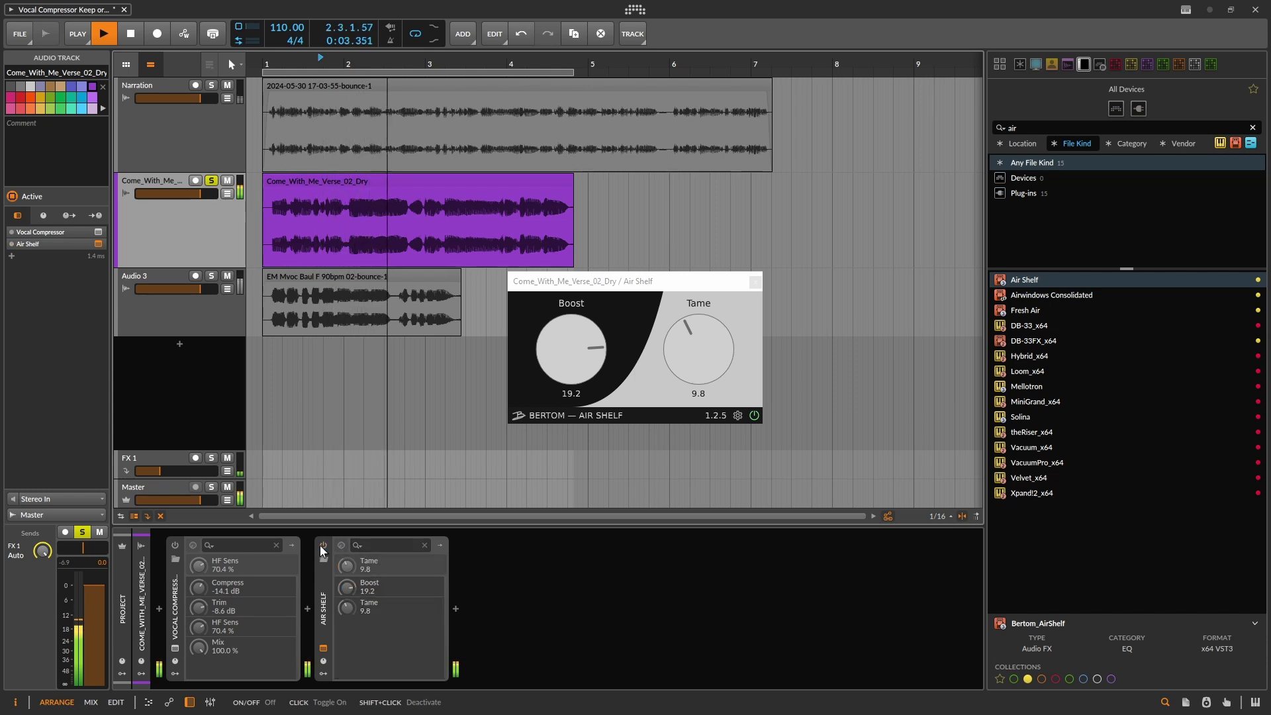
{"action": "left_click", "coordinate": [320, 546]}
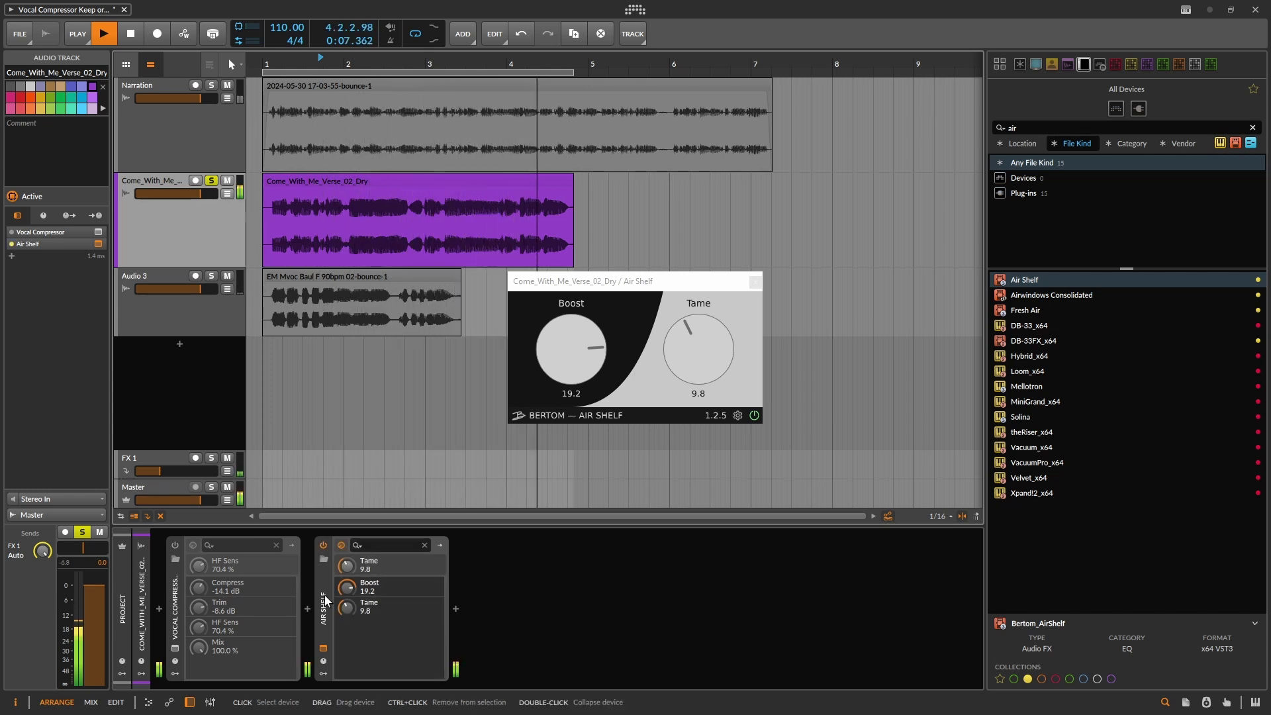
{"action": "key", "text": "space"}
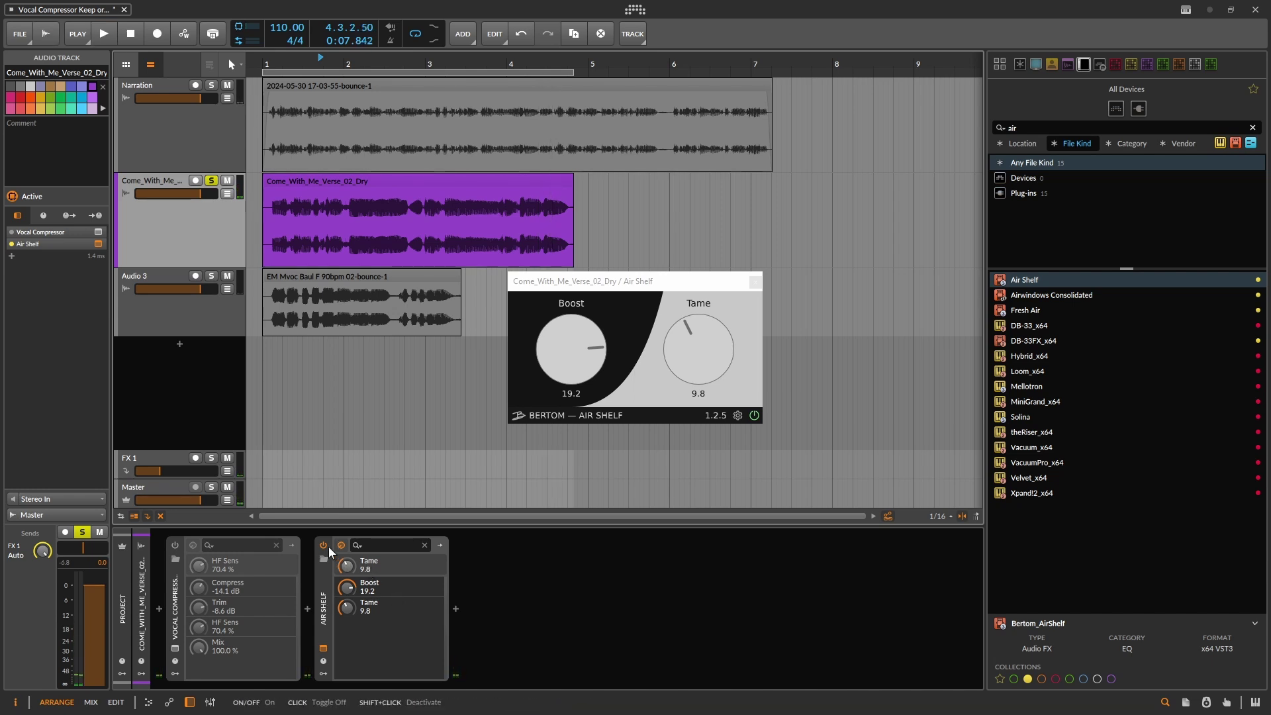
{"action": "left_click", "coordinate": [326, 546]}
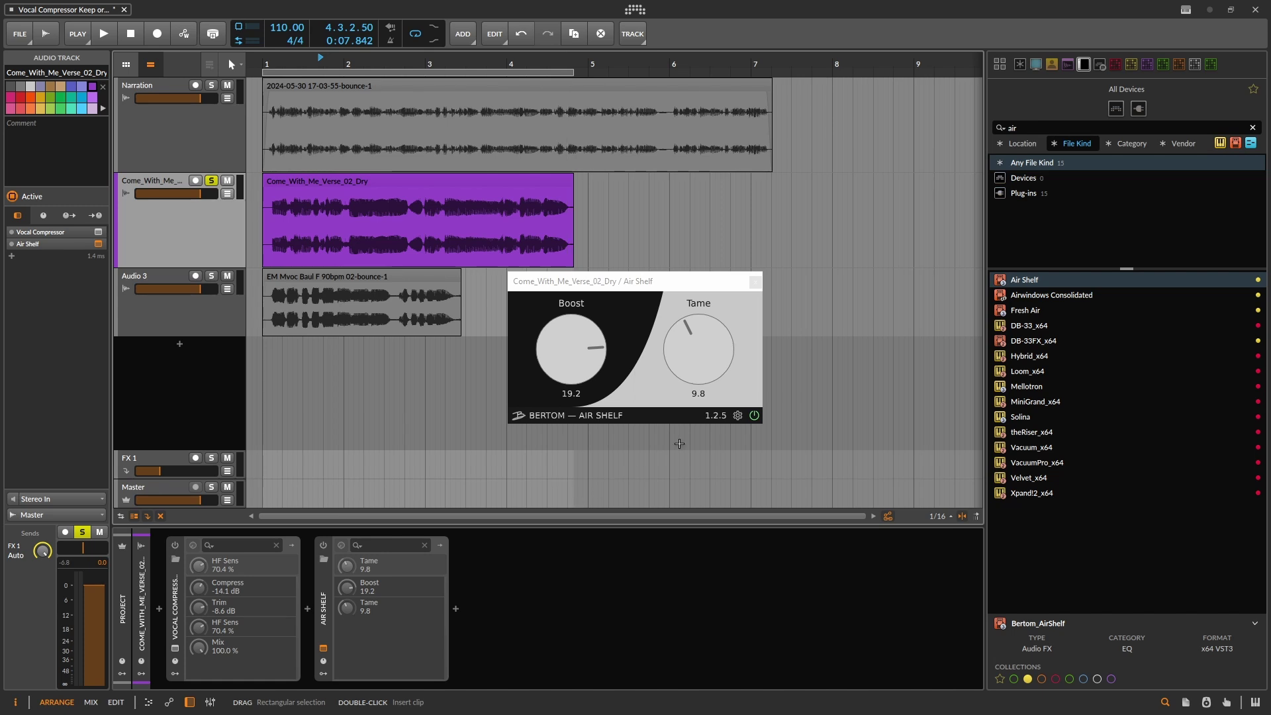
Step: Insert Slate Fresh Air after Air Shelf on the vocal track, found by searching 'slate'
{"action": "left_click", "coordinate": [755, 281]}
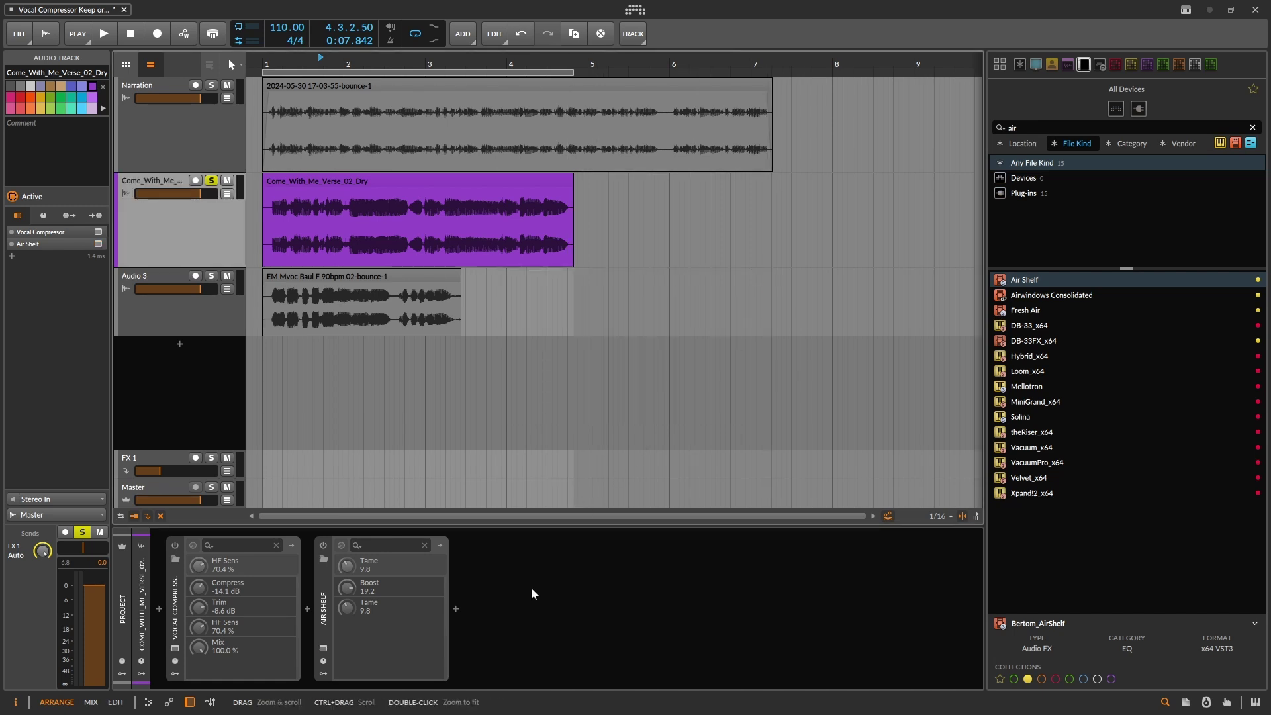
{"action": "left_click", "coordinate": [455, 608]}
{"action": "type", "text": "pure"}
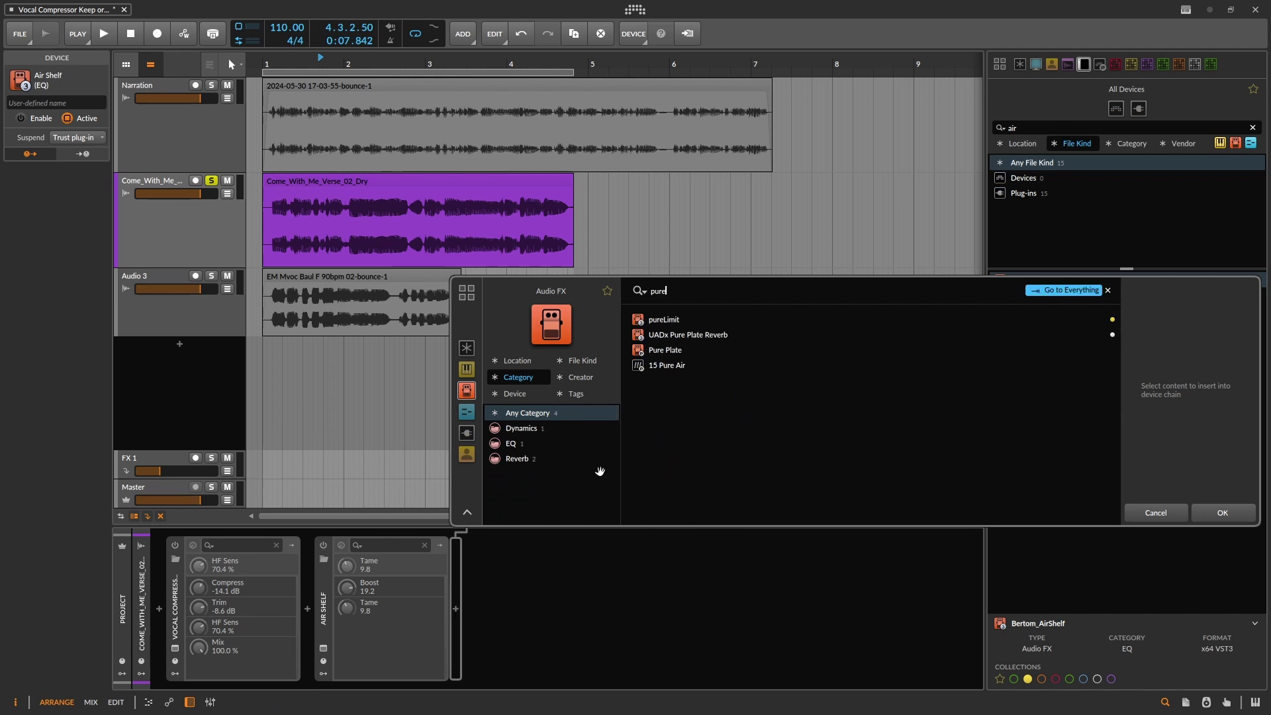
{"action": "key", "text": "BackSpace"}
{"action": "key", "text": "BackSpace"}
{"action": "key", "text": "BackSpace"}
{"action": "key", "text": "BackSpace"}
{"action": "type", "text": "slate"}
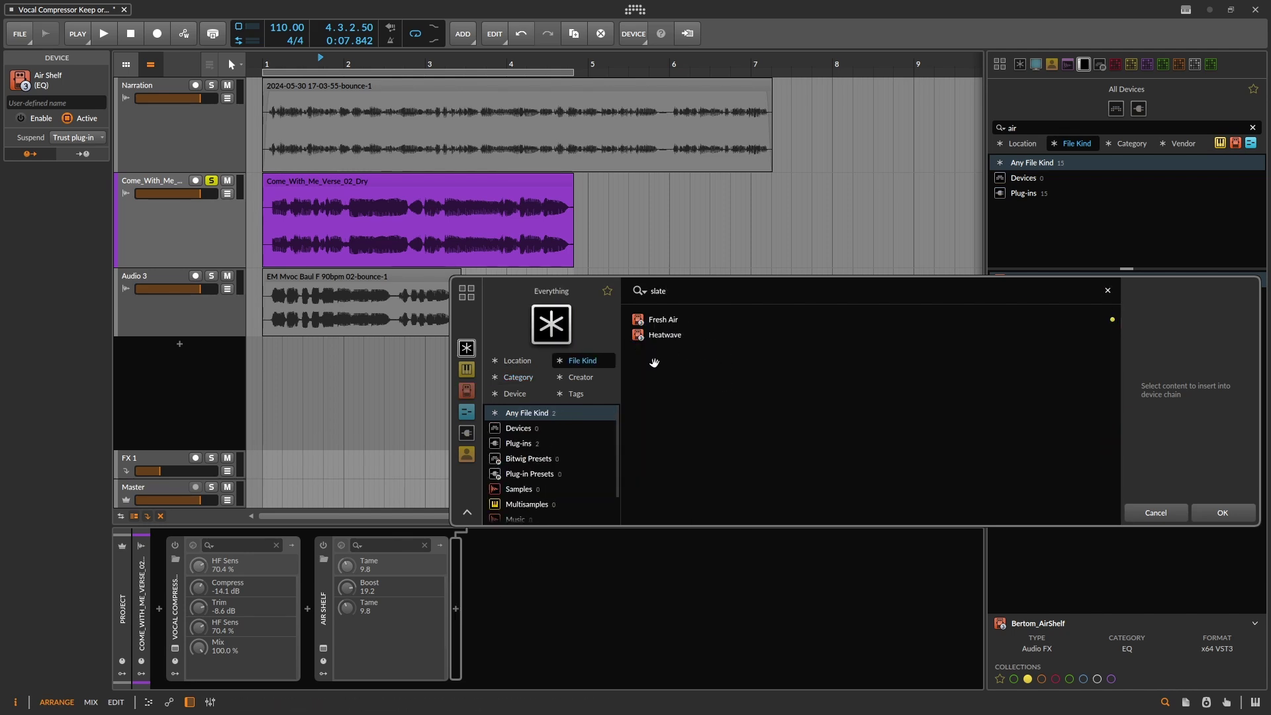
{"action": "left_click", "coordinate": [684, 314]}
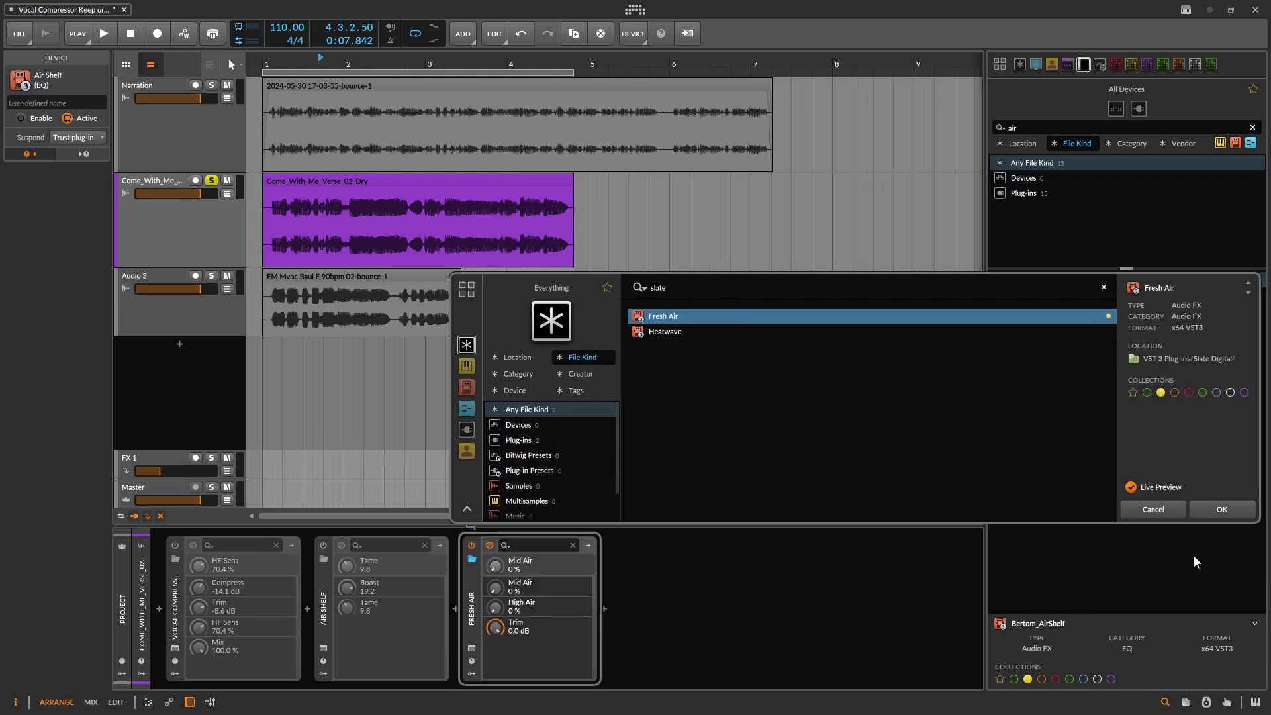
{"action": "left_click", "coordinate": [1220, 510]}
Step: Set Fresh Air to Mid Air 28% and High Air 23%, compare it bypassed, and close its window
{"action": "key", "text": "space"}
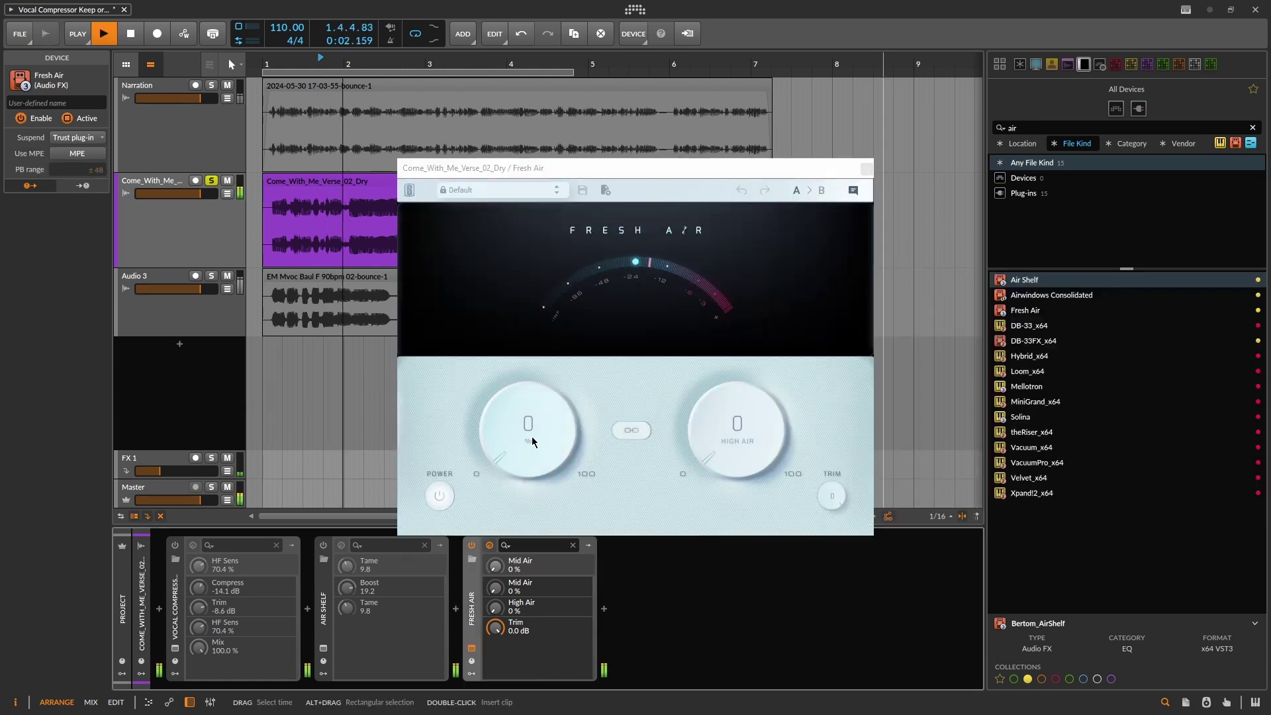
{"action": "left_click_drag", "start_coordinate": [530, 439], "coordinate": [570, 349]}
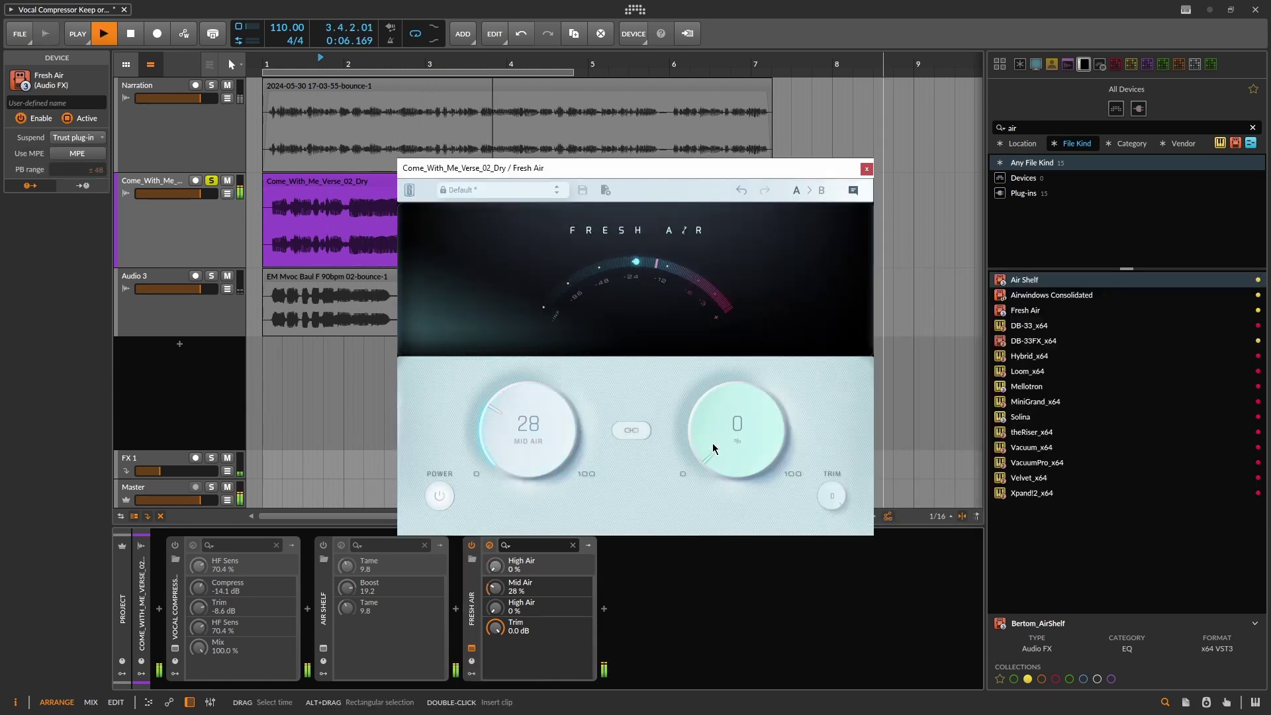
{"action": "left_click_drag", "start_coordinate": [713, 448], "coordinate": [732, 426]}
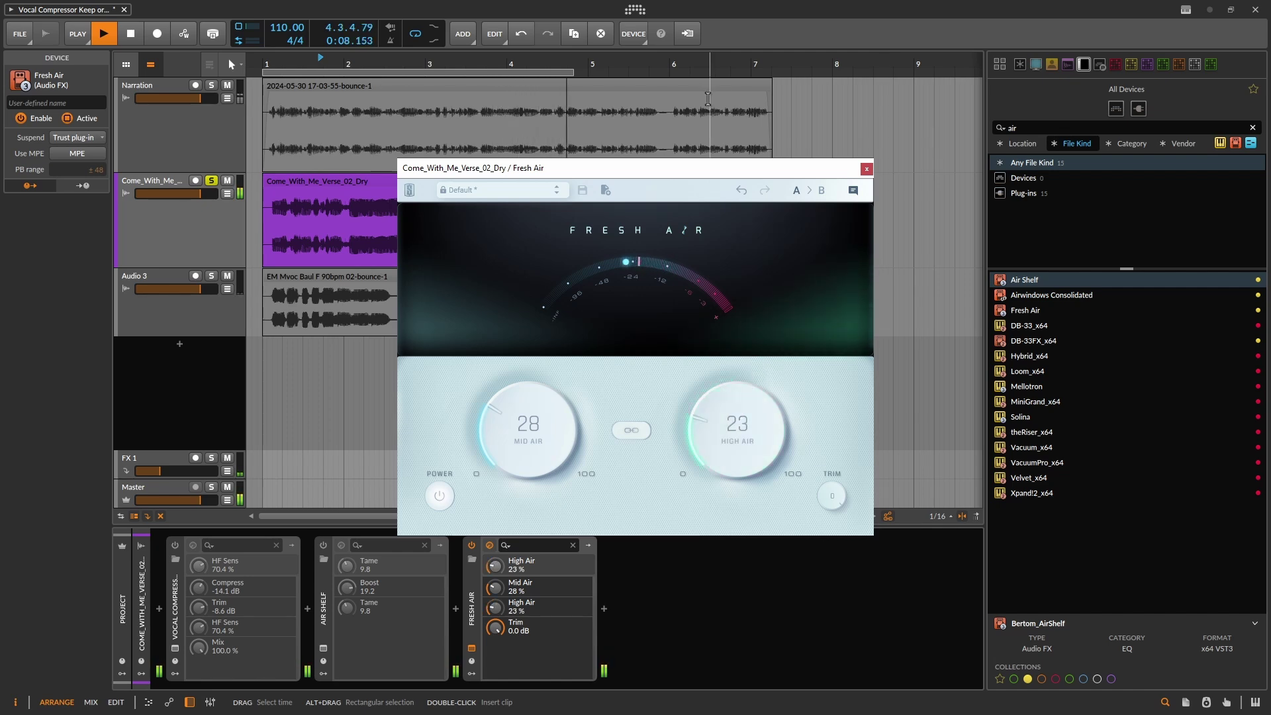
{"action": "left_click_drag", "start_coordinate": [687, 163], "coordinate": [708, 94]}
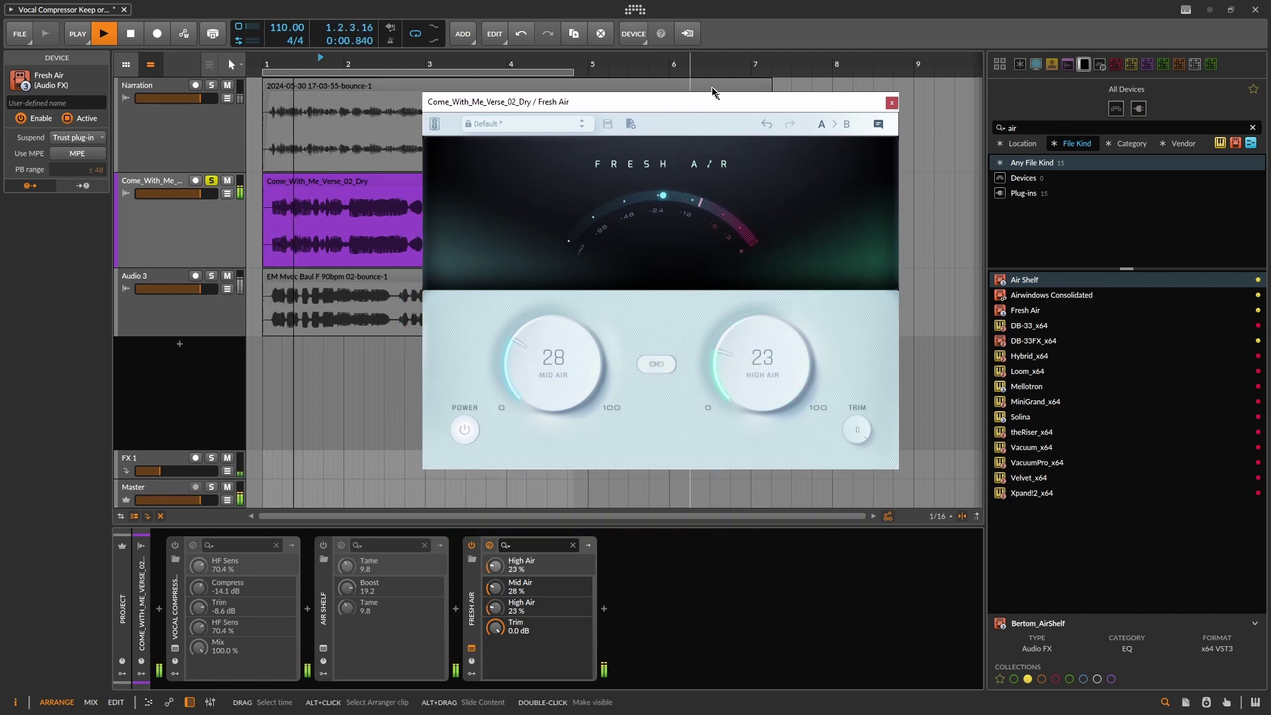
{"action": "left_click", "coordinate": [471, 545]}
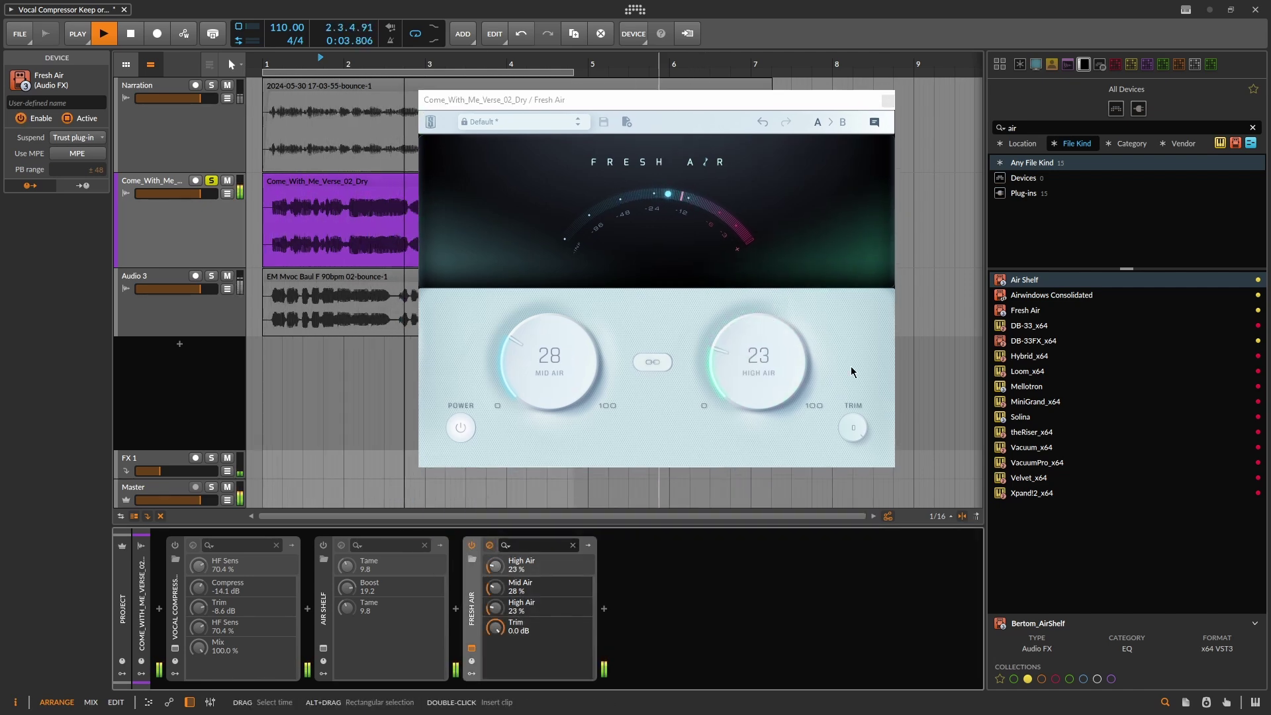
{"action": "left_click", "coordinate": [889, 101]}
Step: Stop playback, bypass Fresh Air, and insert Luftikus after it, found by searching 'luf'
{"action": "key", "text": "space"}
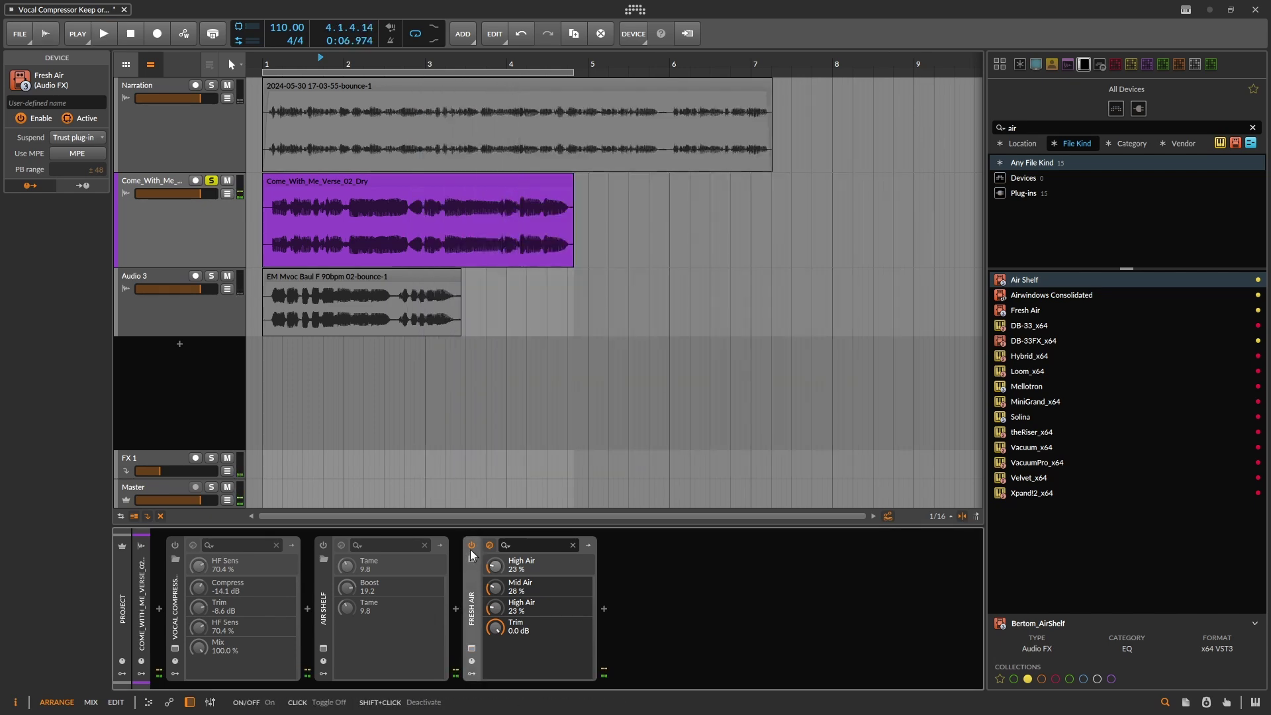
{"action": "left_click", "coordinate": [471, 545]}
{"action": "left_click", "coordinate": [603, 607]}
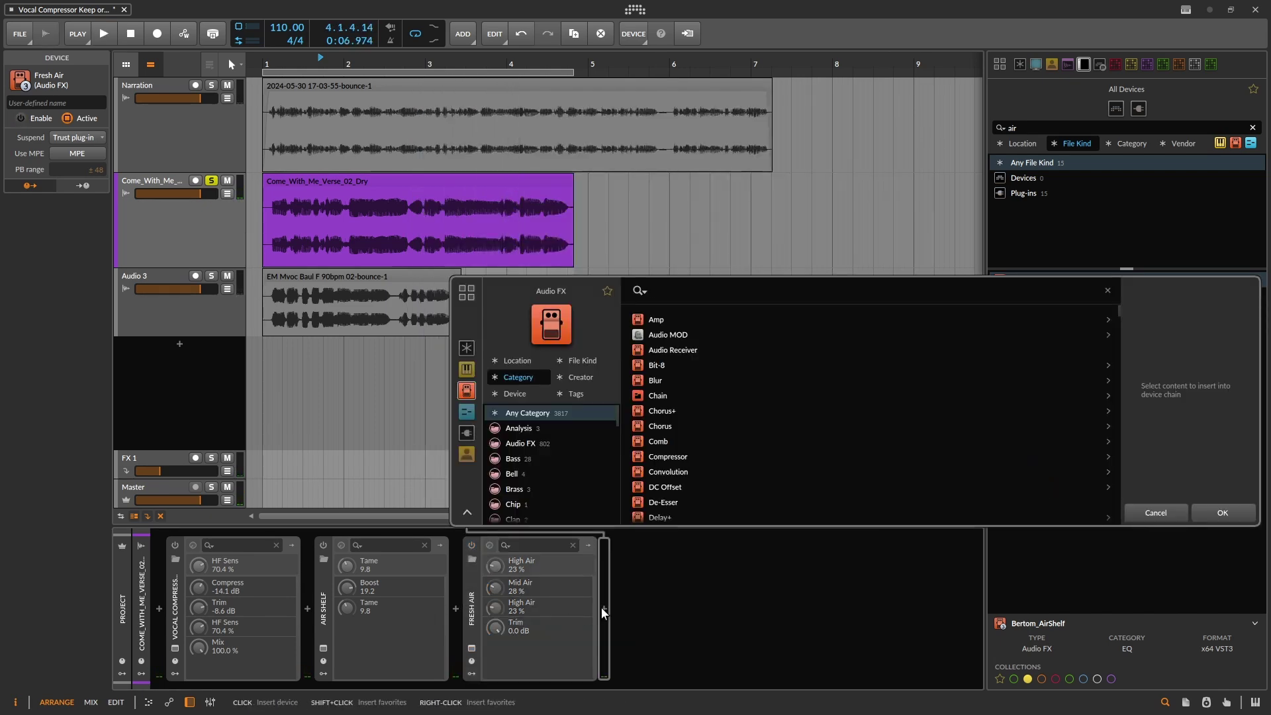
{"action": "type", "text": "luf"}
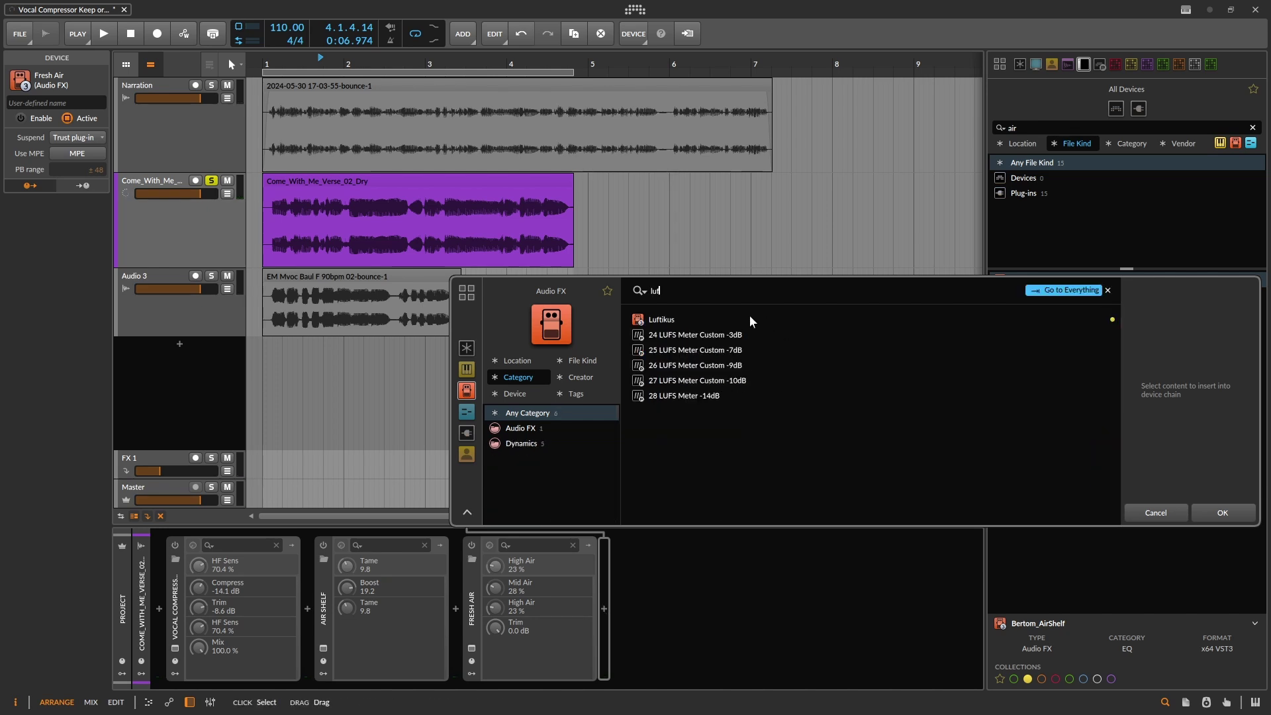
{"action": "left_click", "coordinate": [749, 315]}
{"action": "left_click", "coordinate": [1222, 509]}
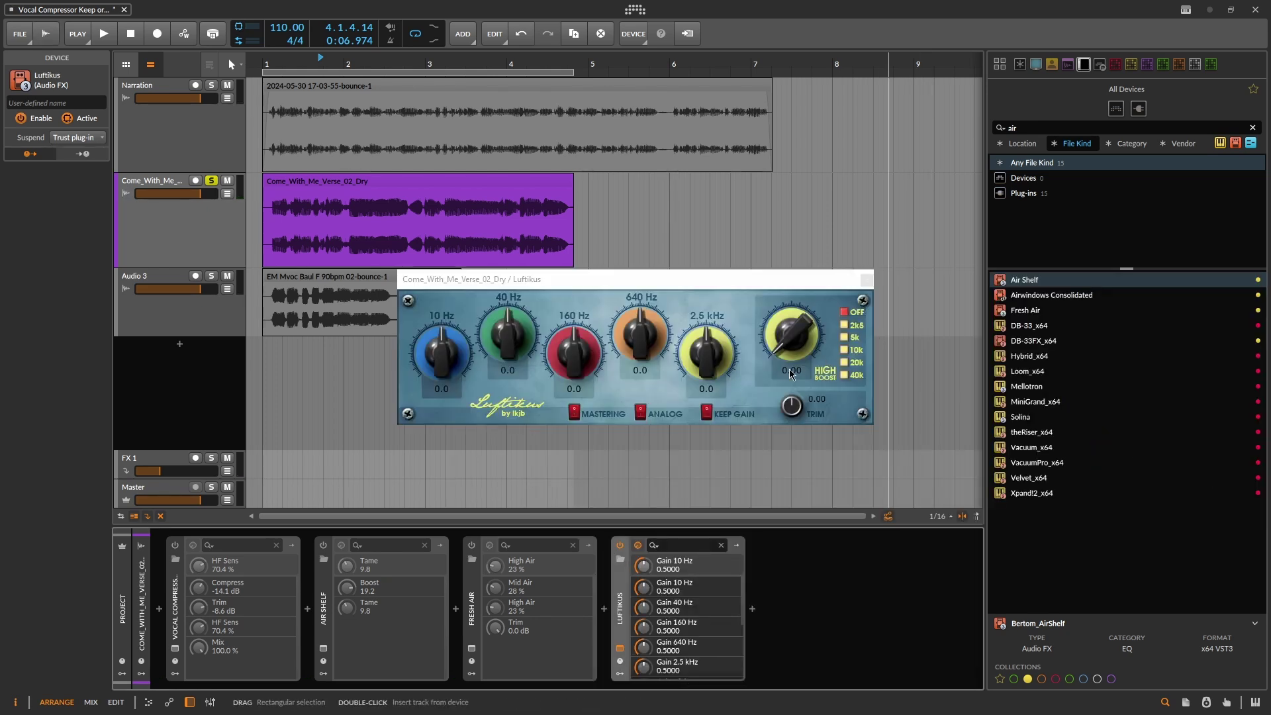
Step: Enable Luftikus Mastering mode and add a high boost at 5k, around 6.0
{"action": "left_click", "coordinate": [573, 412]}
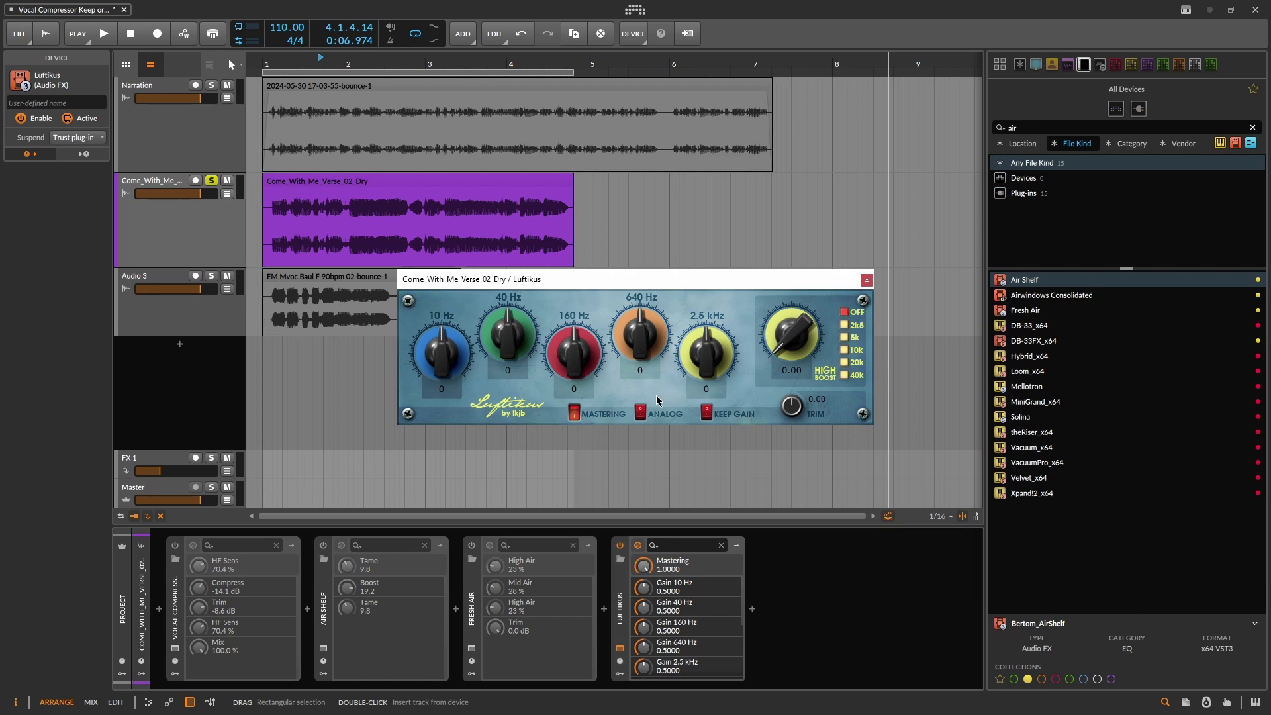
{"action": "key", "text": "space"}
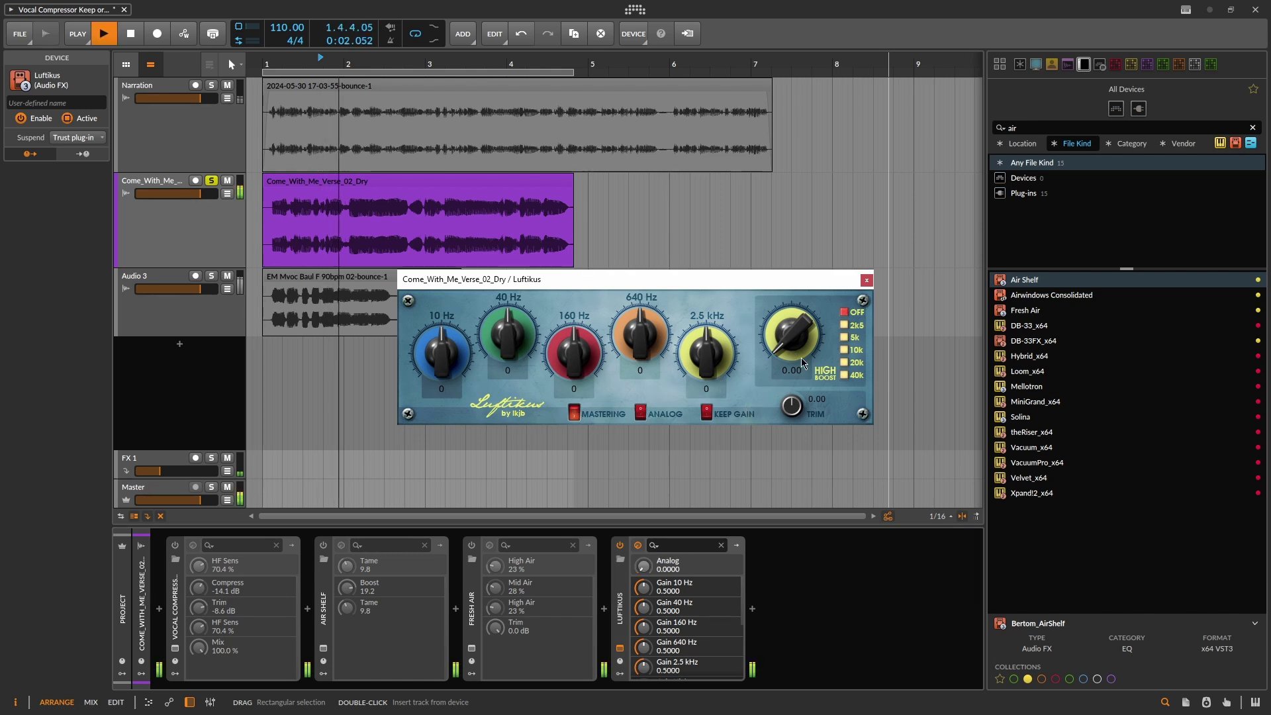
{"action": "mouse_move", "coordinate": [808, 358]}
{"action": "left_mouse_down"}
{"action": "mouse_move", "coordinate": [803, 342]}
{"action": "mouse_move", "coordinate": [874, 249]}
{"action": "mouse_move", "coordinate": [864, 269]}
{"action": "left_mouse_up"}
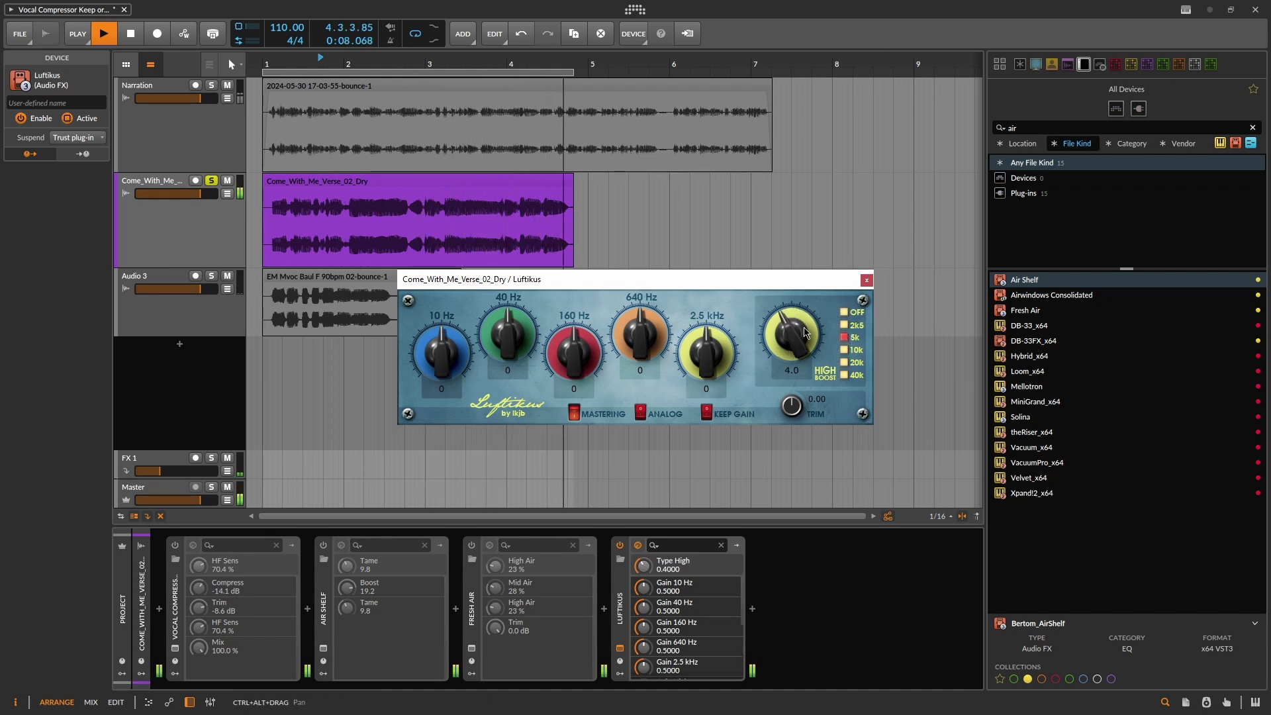
{"action": "left_click", "coordinate": [849, 338]}
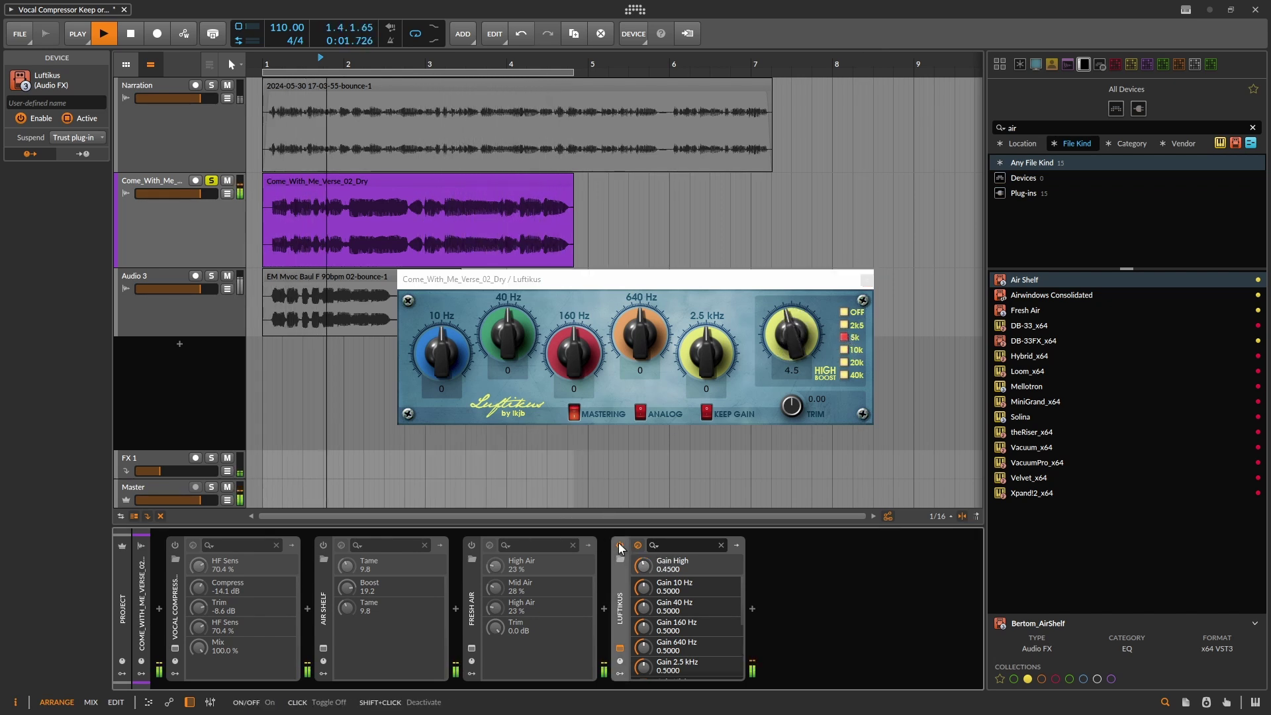
{"action": "left_click_drag", "start_coordinate": [806, 360], "coordinate": [806, 341]}
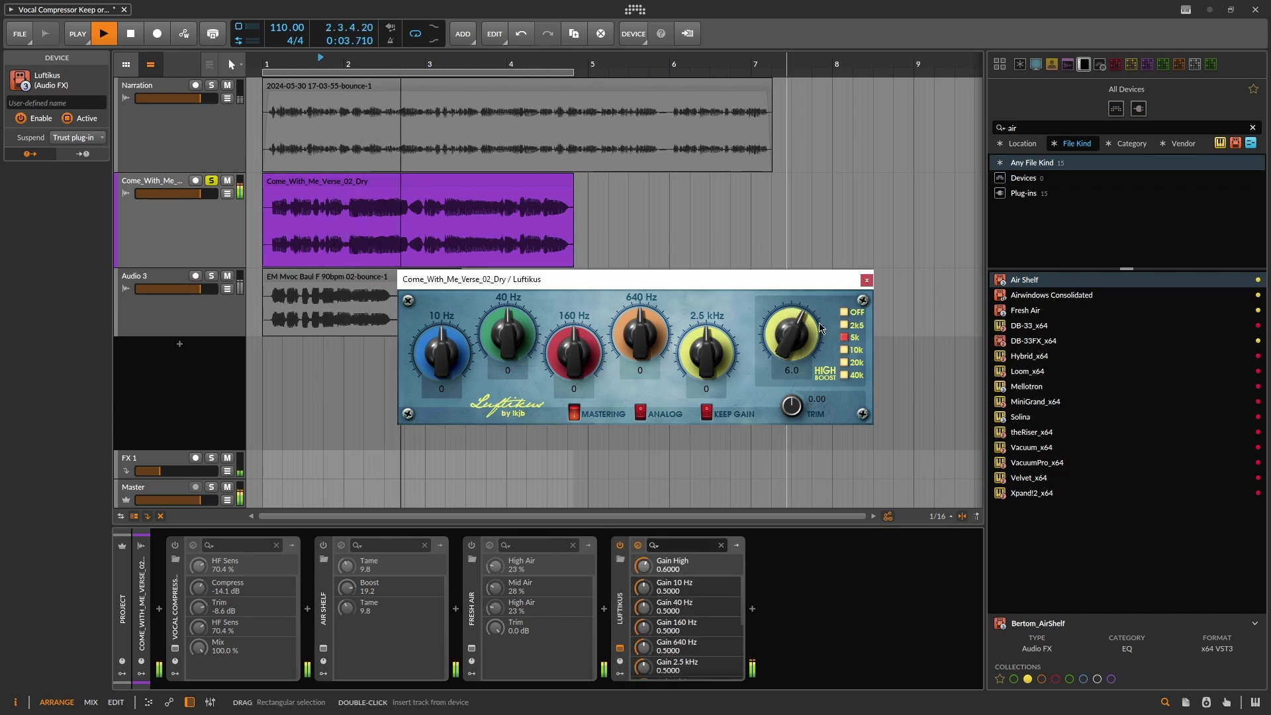
Step: Compare Luftikus on and off, lower Trim to -3.8 and settle the high boost at 5.5
{"action": "left_click", "coordinate": [620, 544]}
{"action": "left_click", "coordinate": [620, 546]}
{"action": "left_click_drag", "start_coordinate": [791, 405], "coordinate": [787, 421]}
{"action": "left_click_drag", "start_coordinate": [792, 358], "coordinate": [792, 363]}
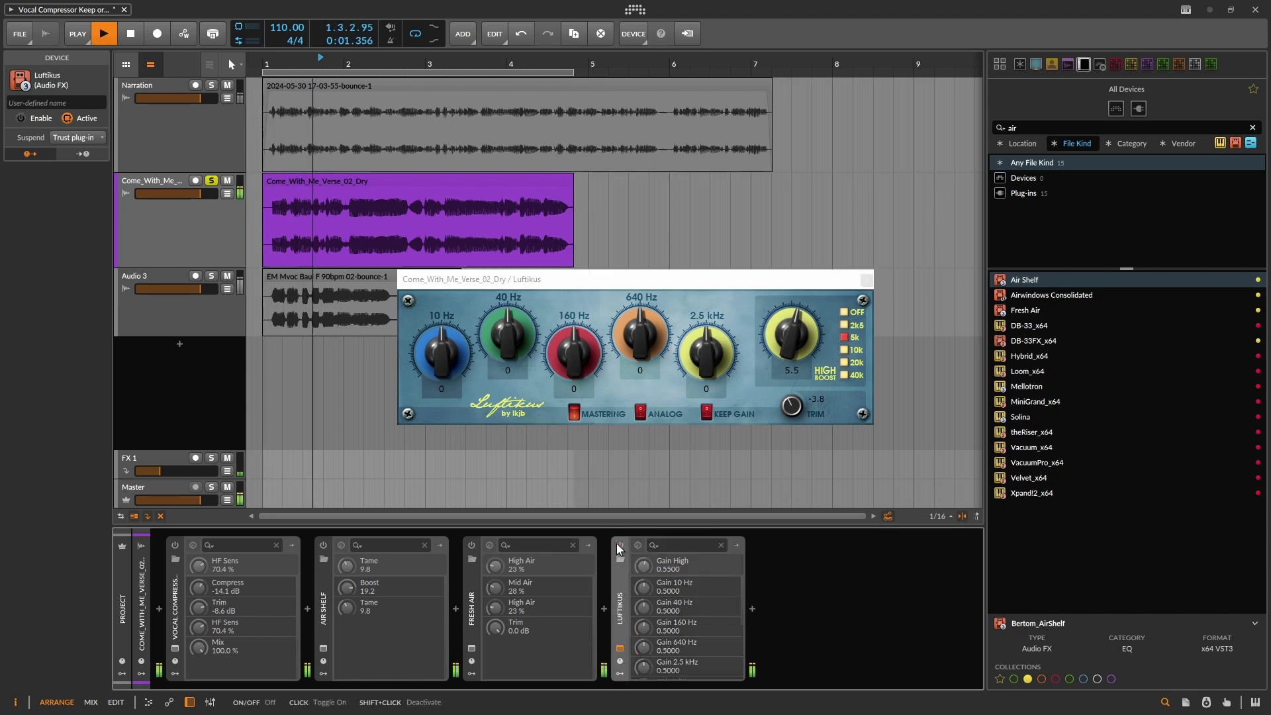
{"action": "key", "text": "space"}
{"action": "left_click", "coordinate": [867, 280]}
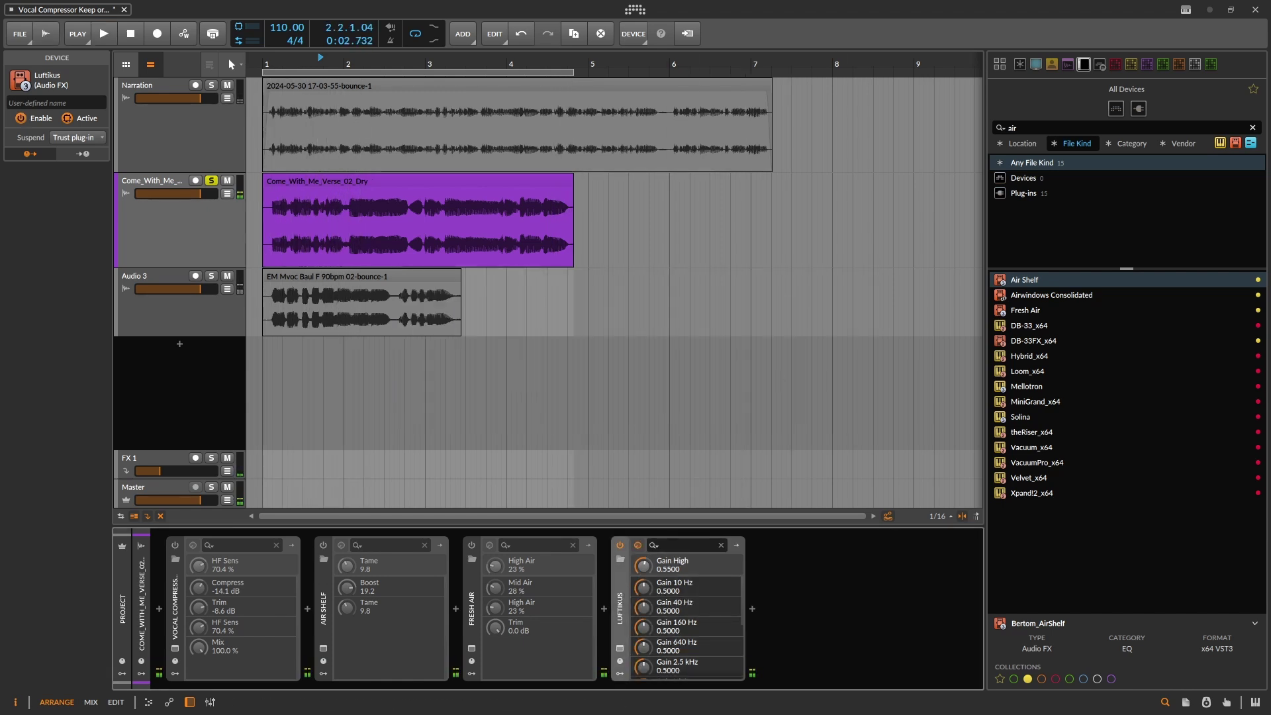
{"action": "left_click", "coordinate": [323, 648]}
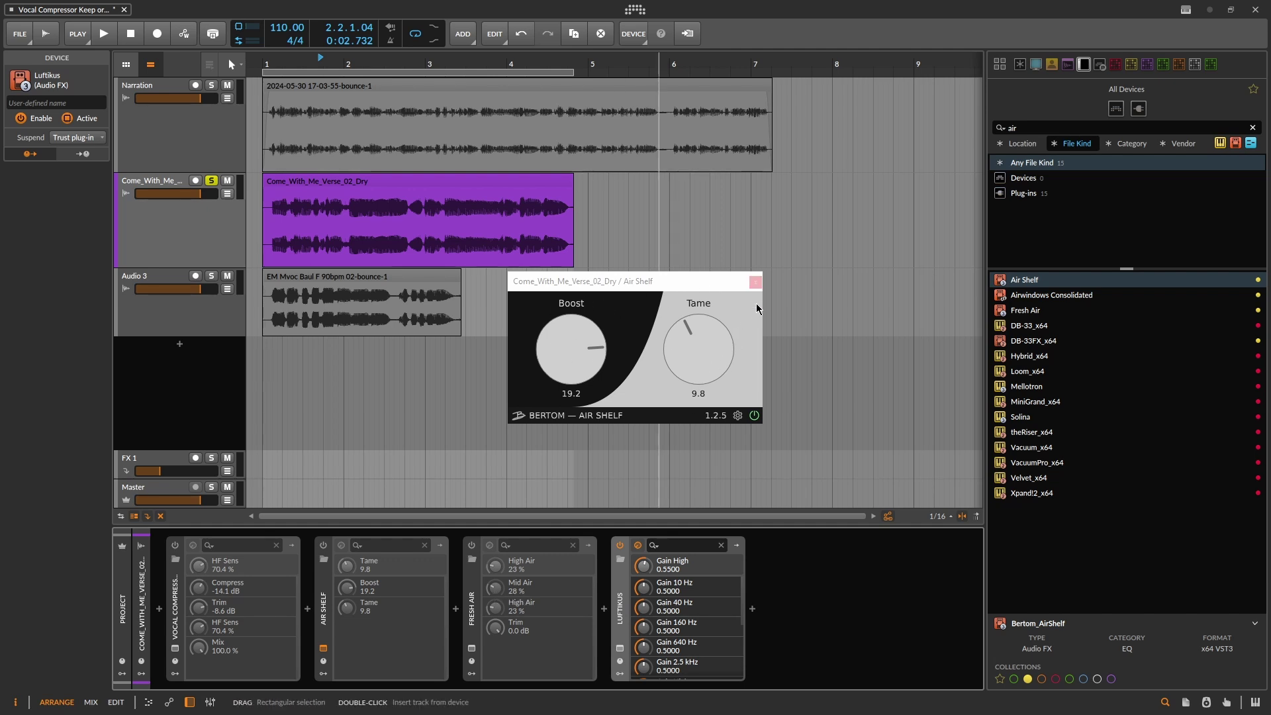
{"action": "left_click", "coordinate": [752, 284]}
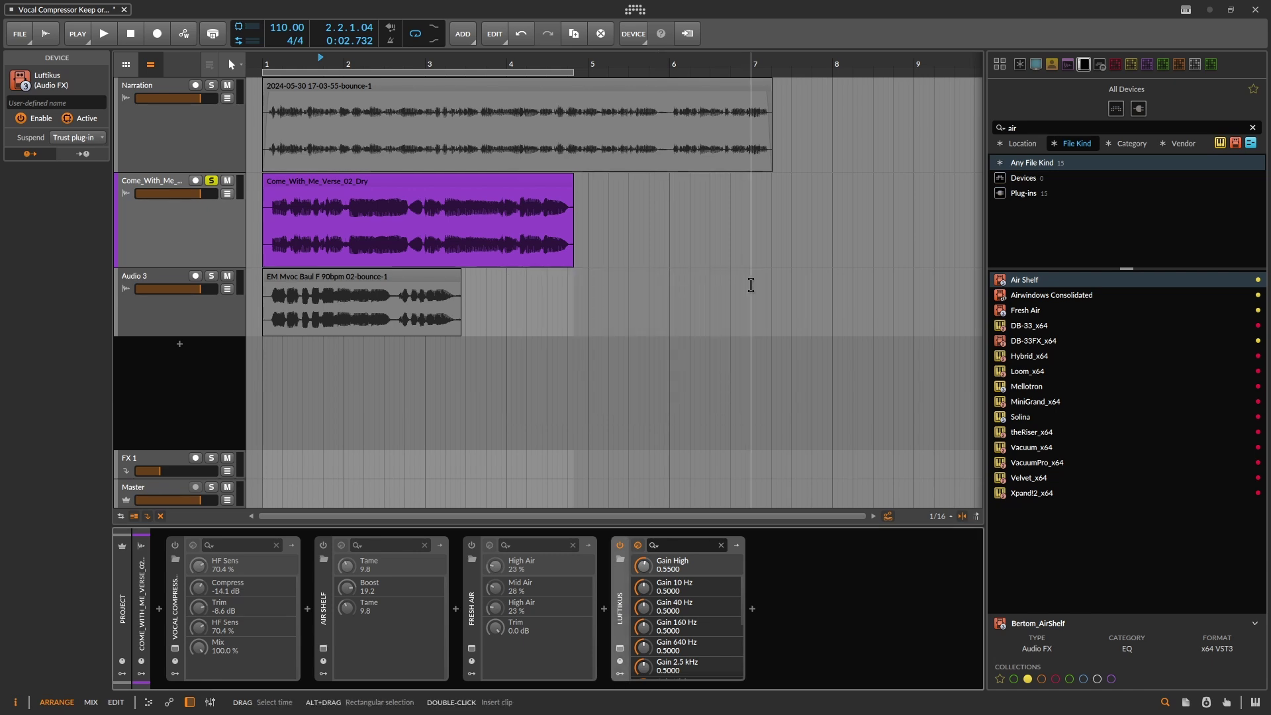